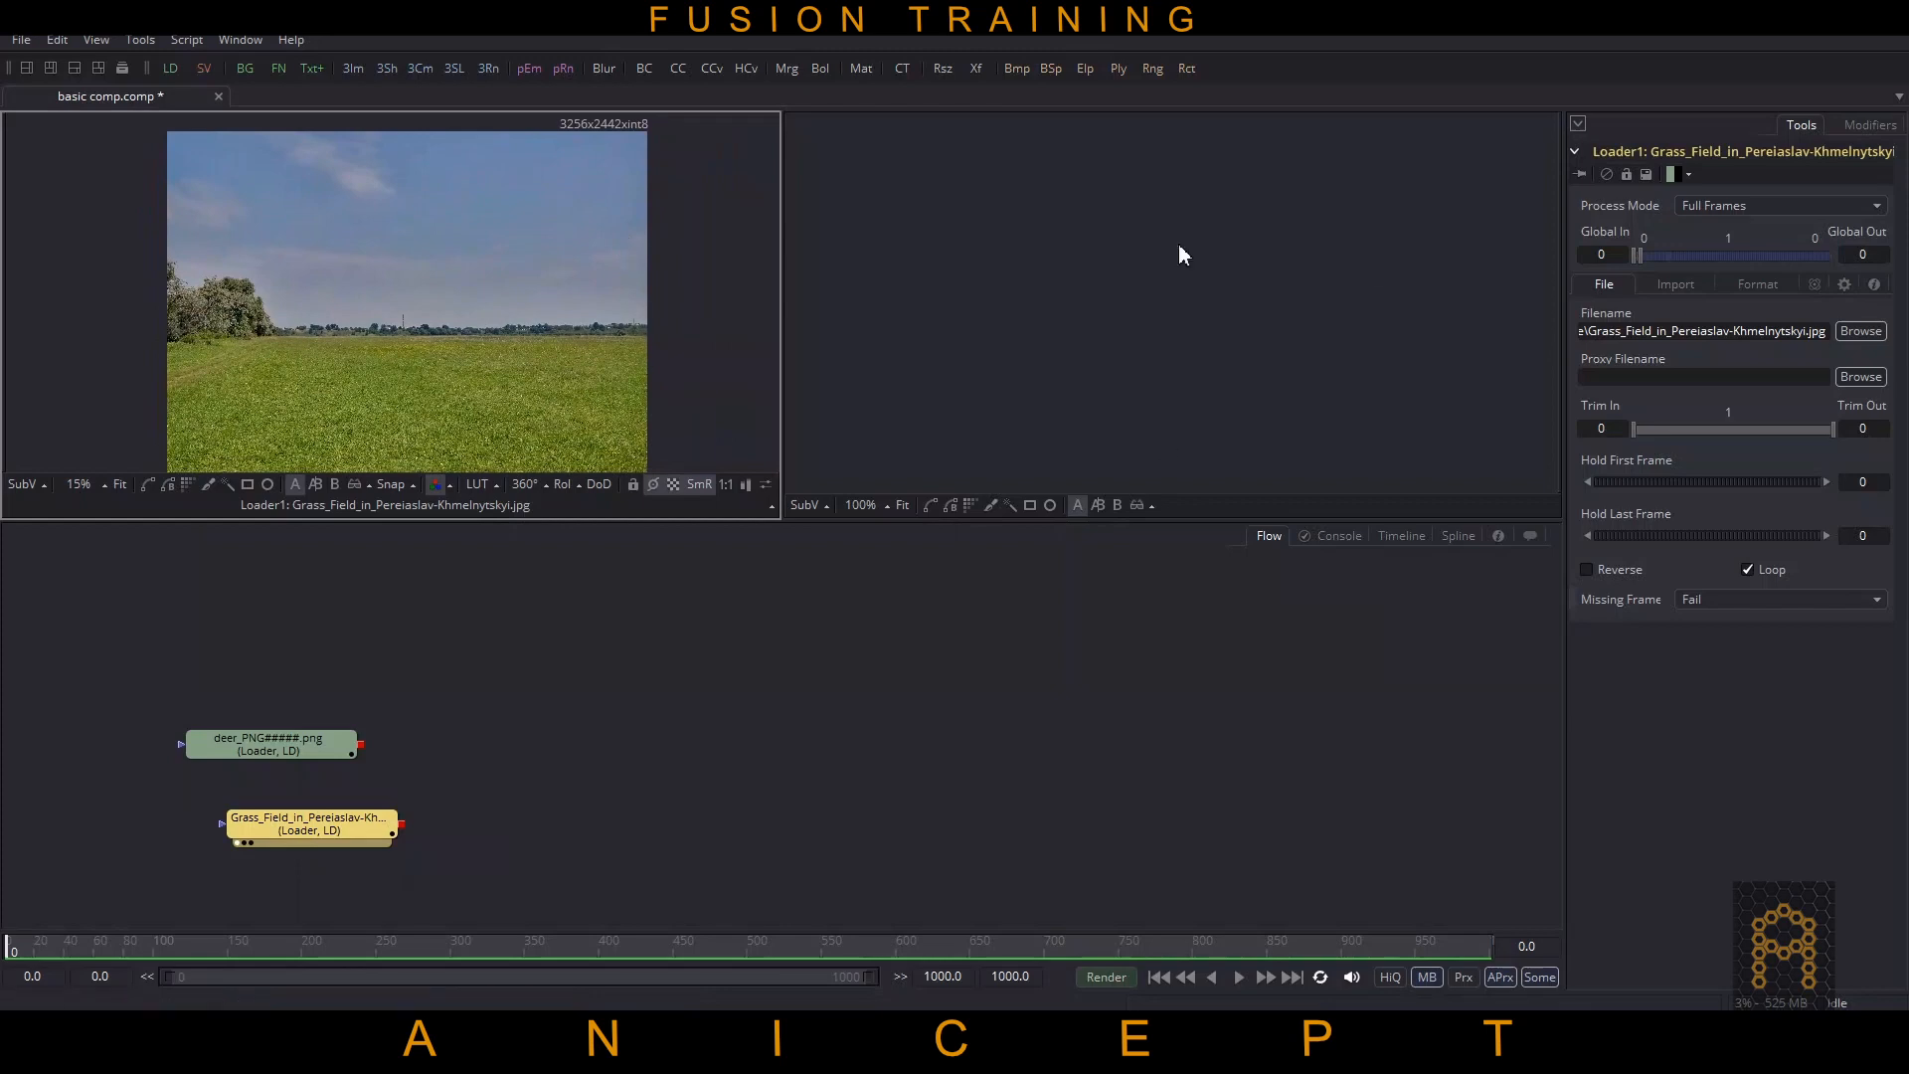
# Step: Check the composition's Frame Format preferences and close them without changes
pyautogui.click(21, 41)
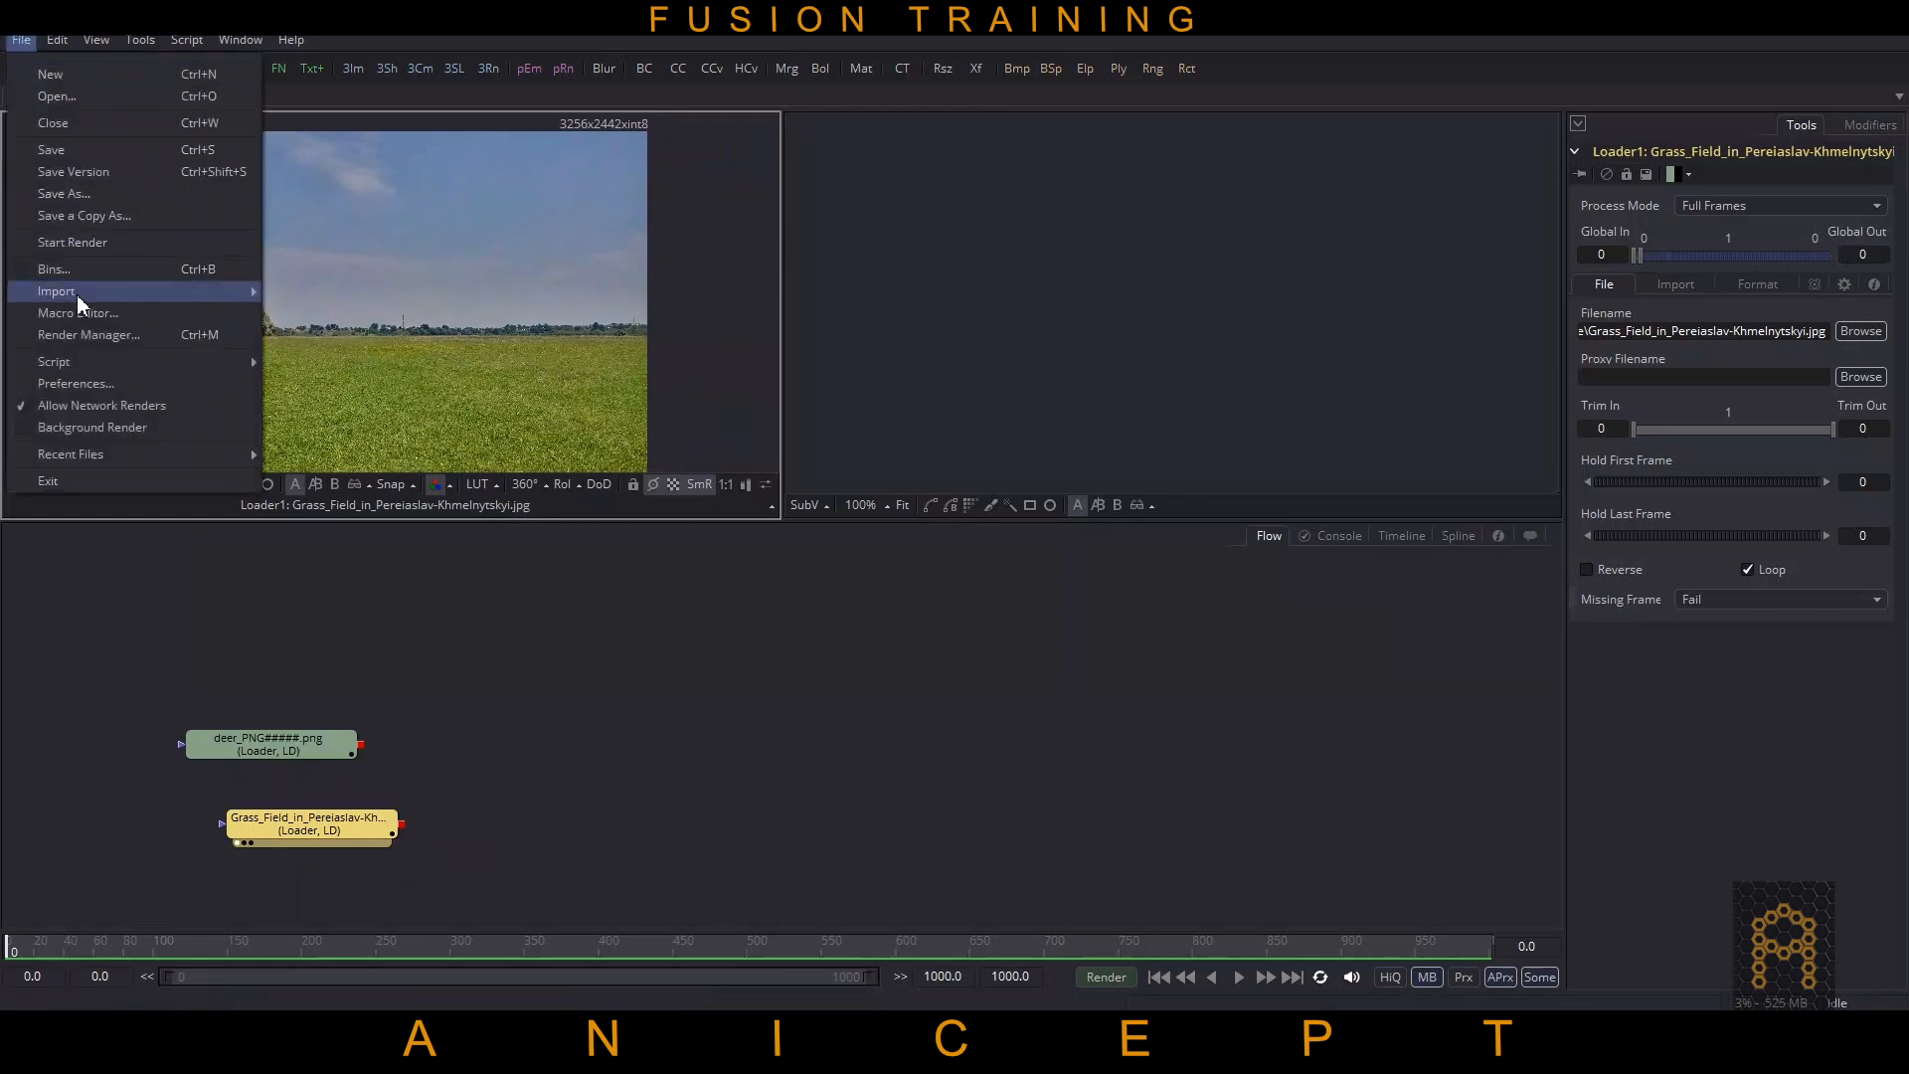
pyautogui.click(95, 388)
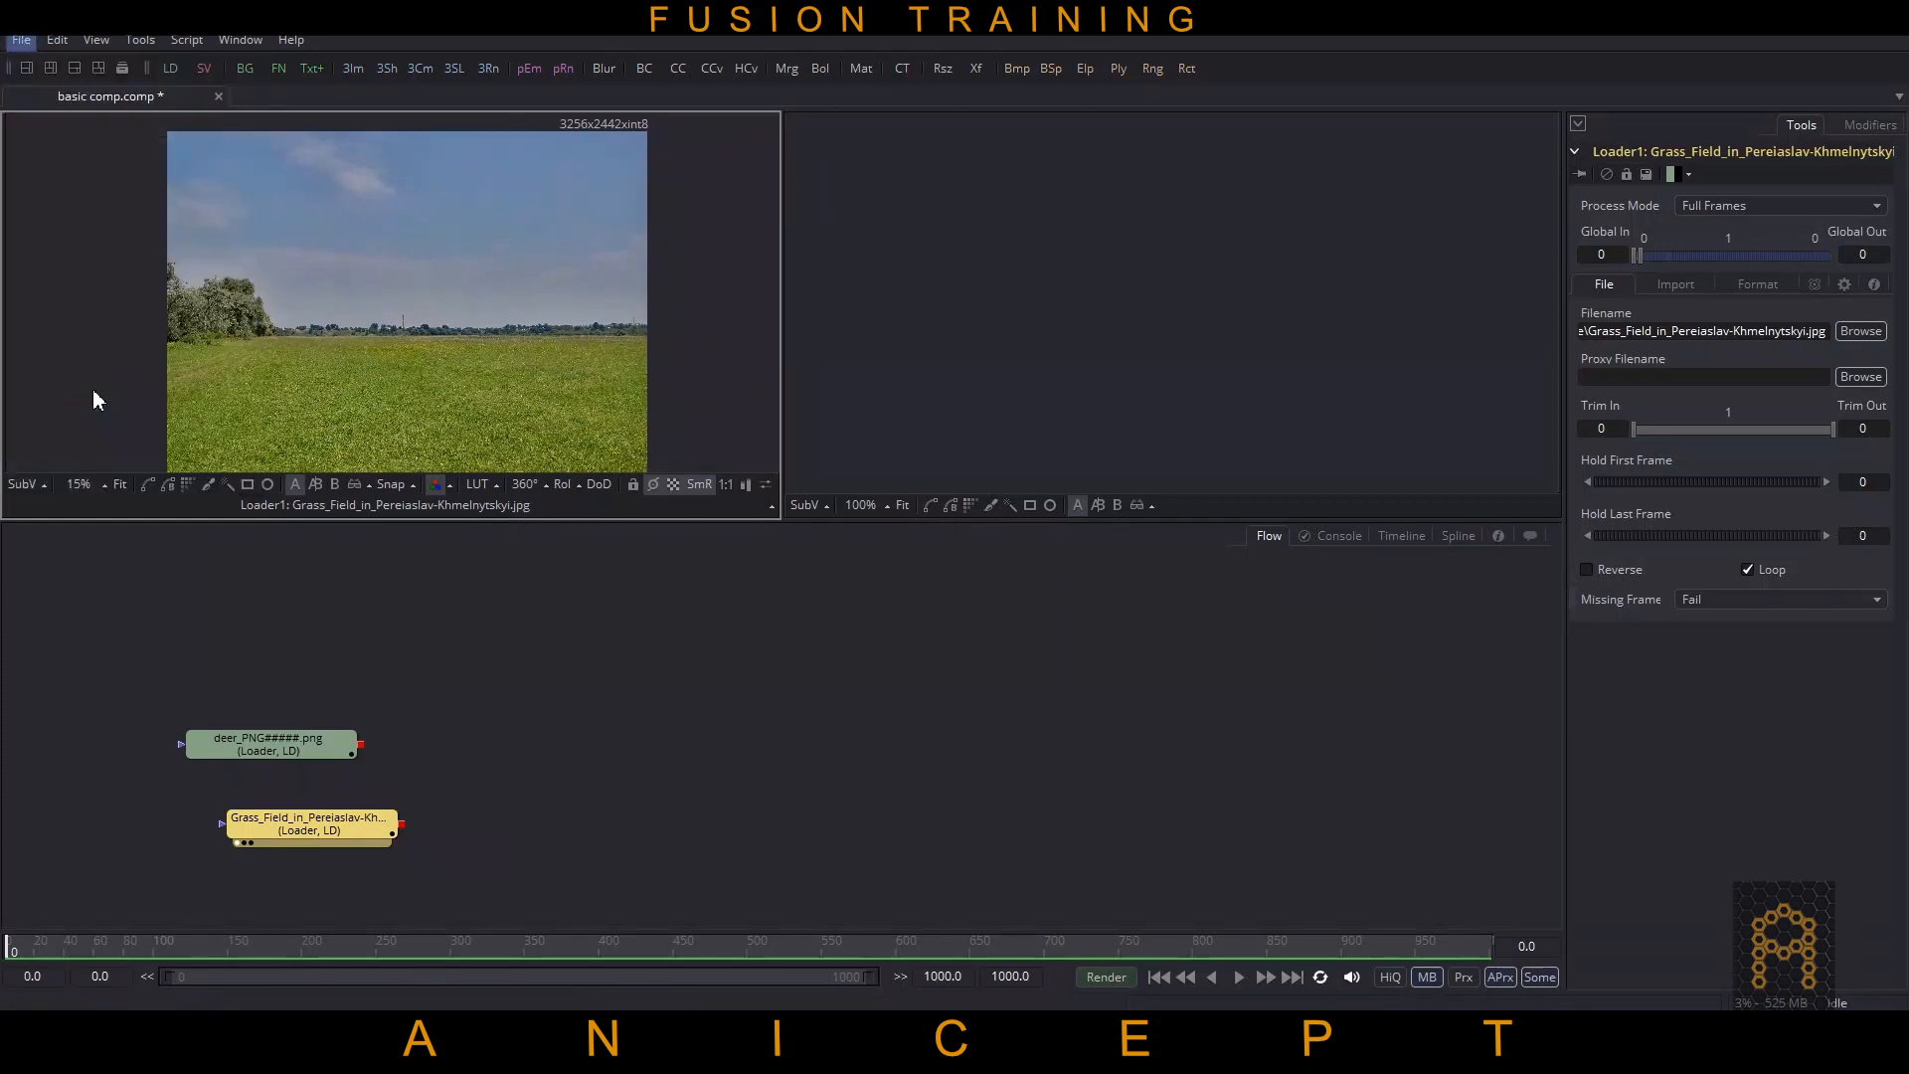
pyautogui.click(736, 348)
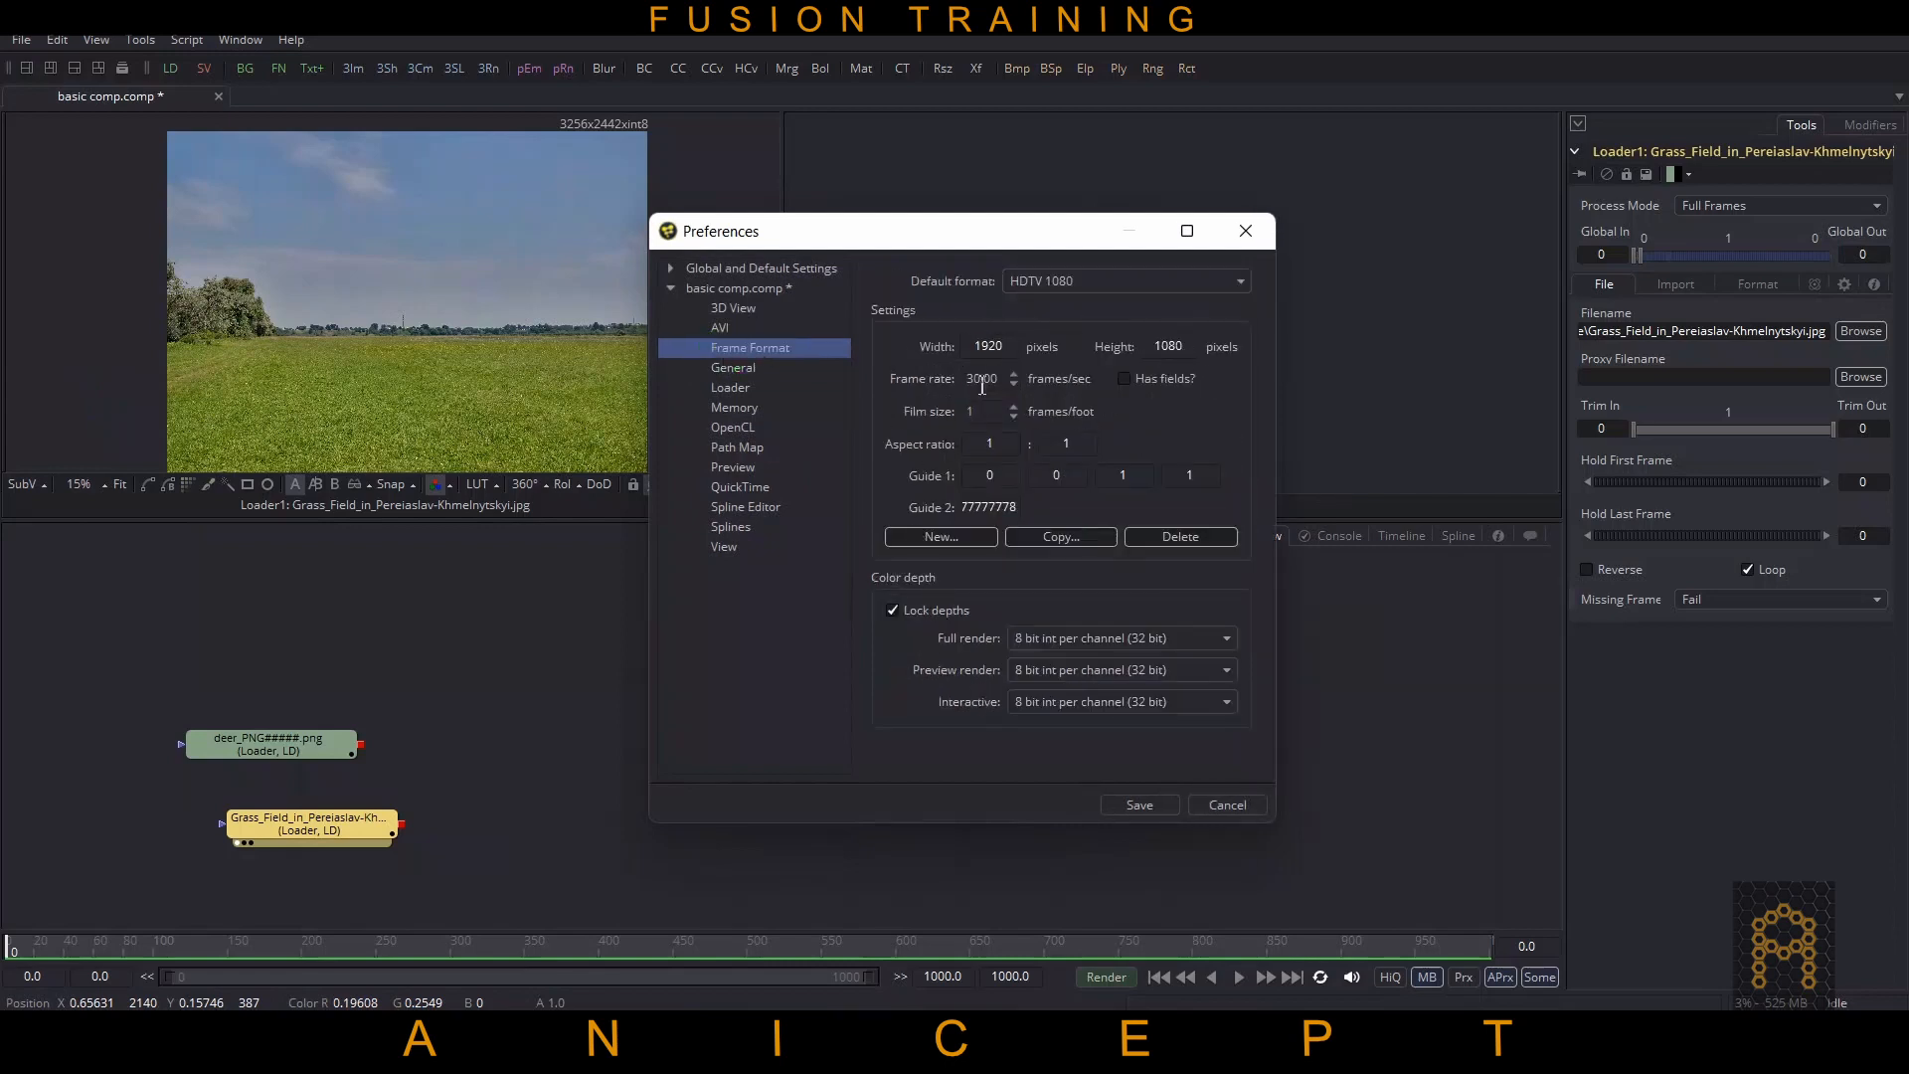
pyautogui.click(1225, 804)
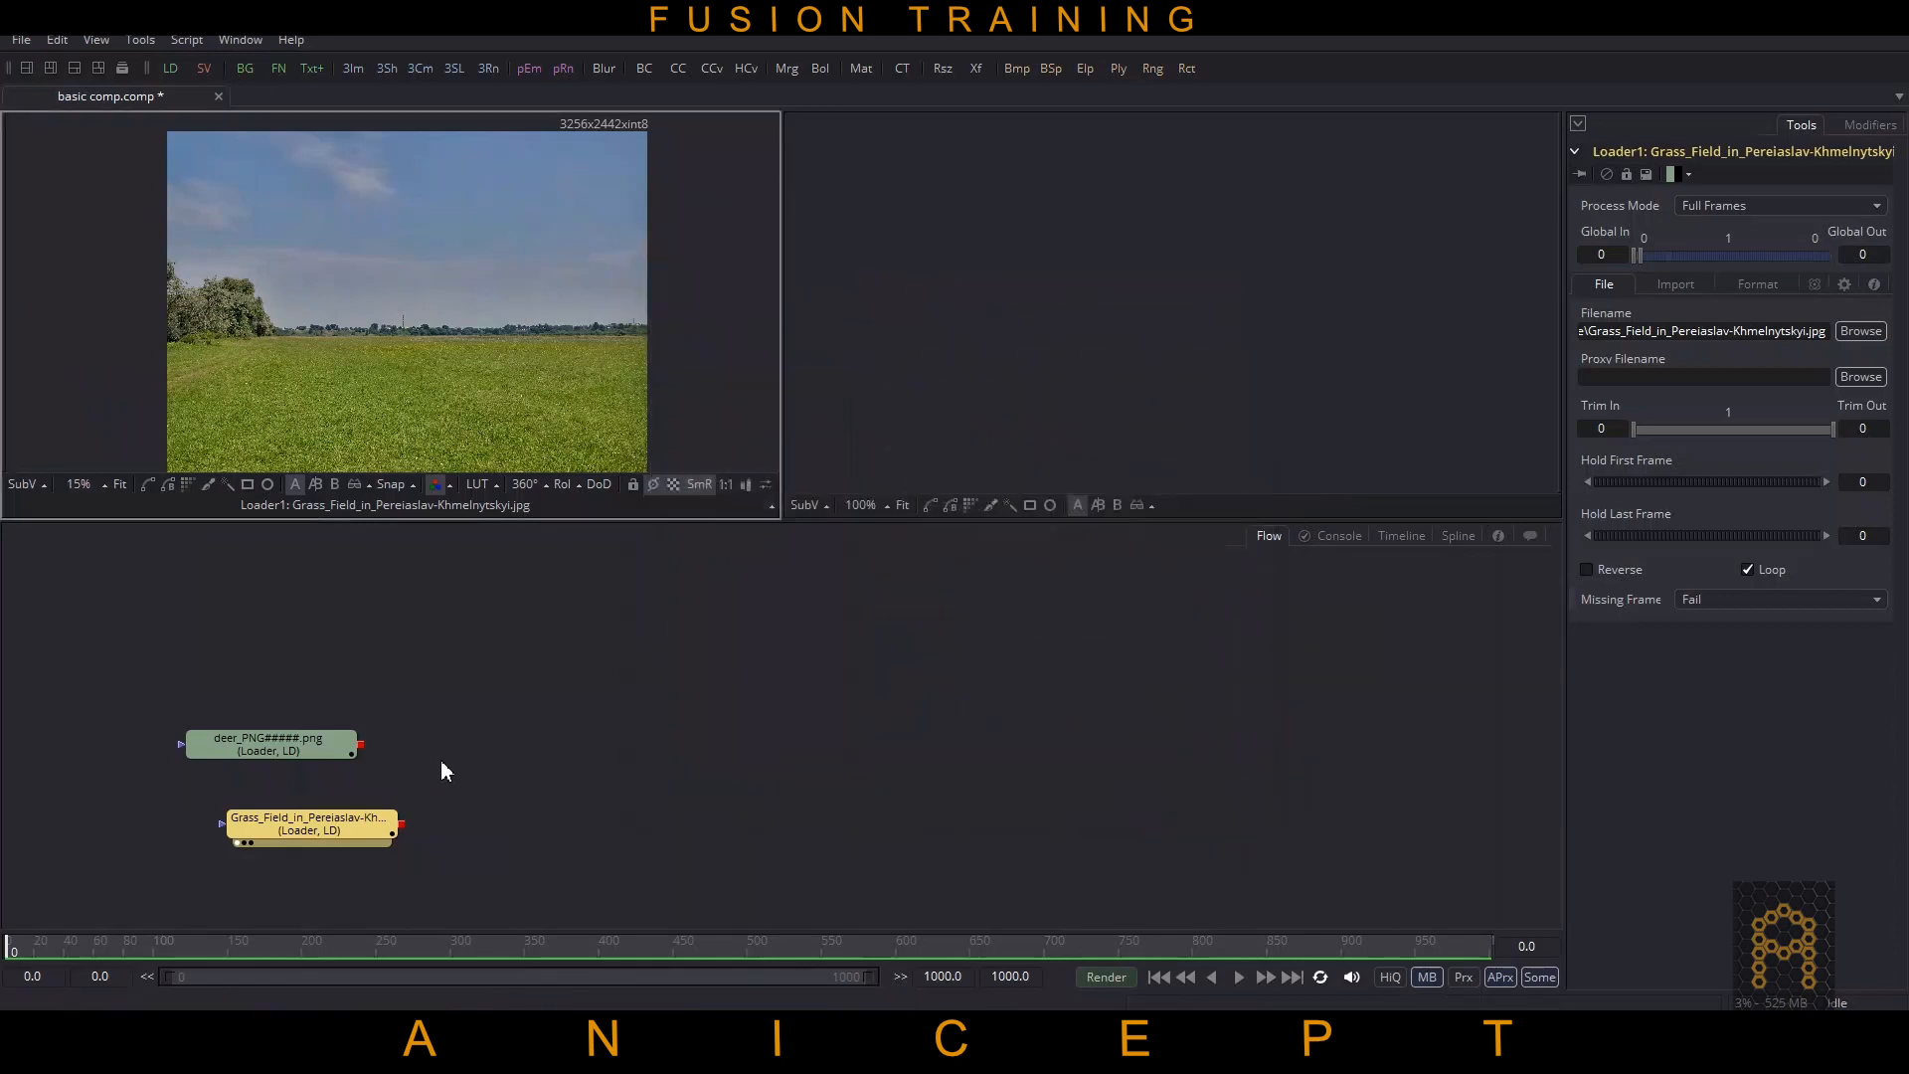
# Step: Align the grass field loader beneath the deer loader and add a Merge node to the right of both
pyautogui.moveTo(334, 838); pyautogui.dragTo(290, 842)
pyautogui.click(500, 815)
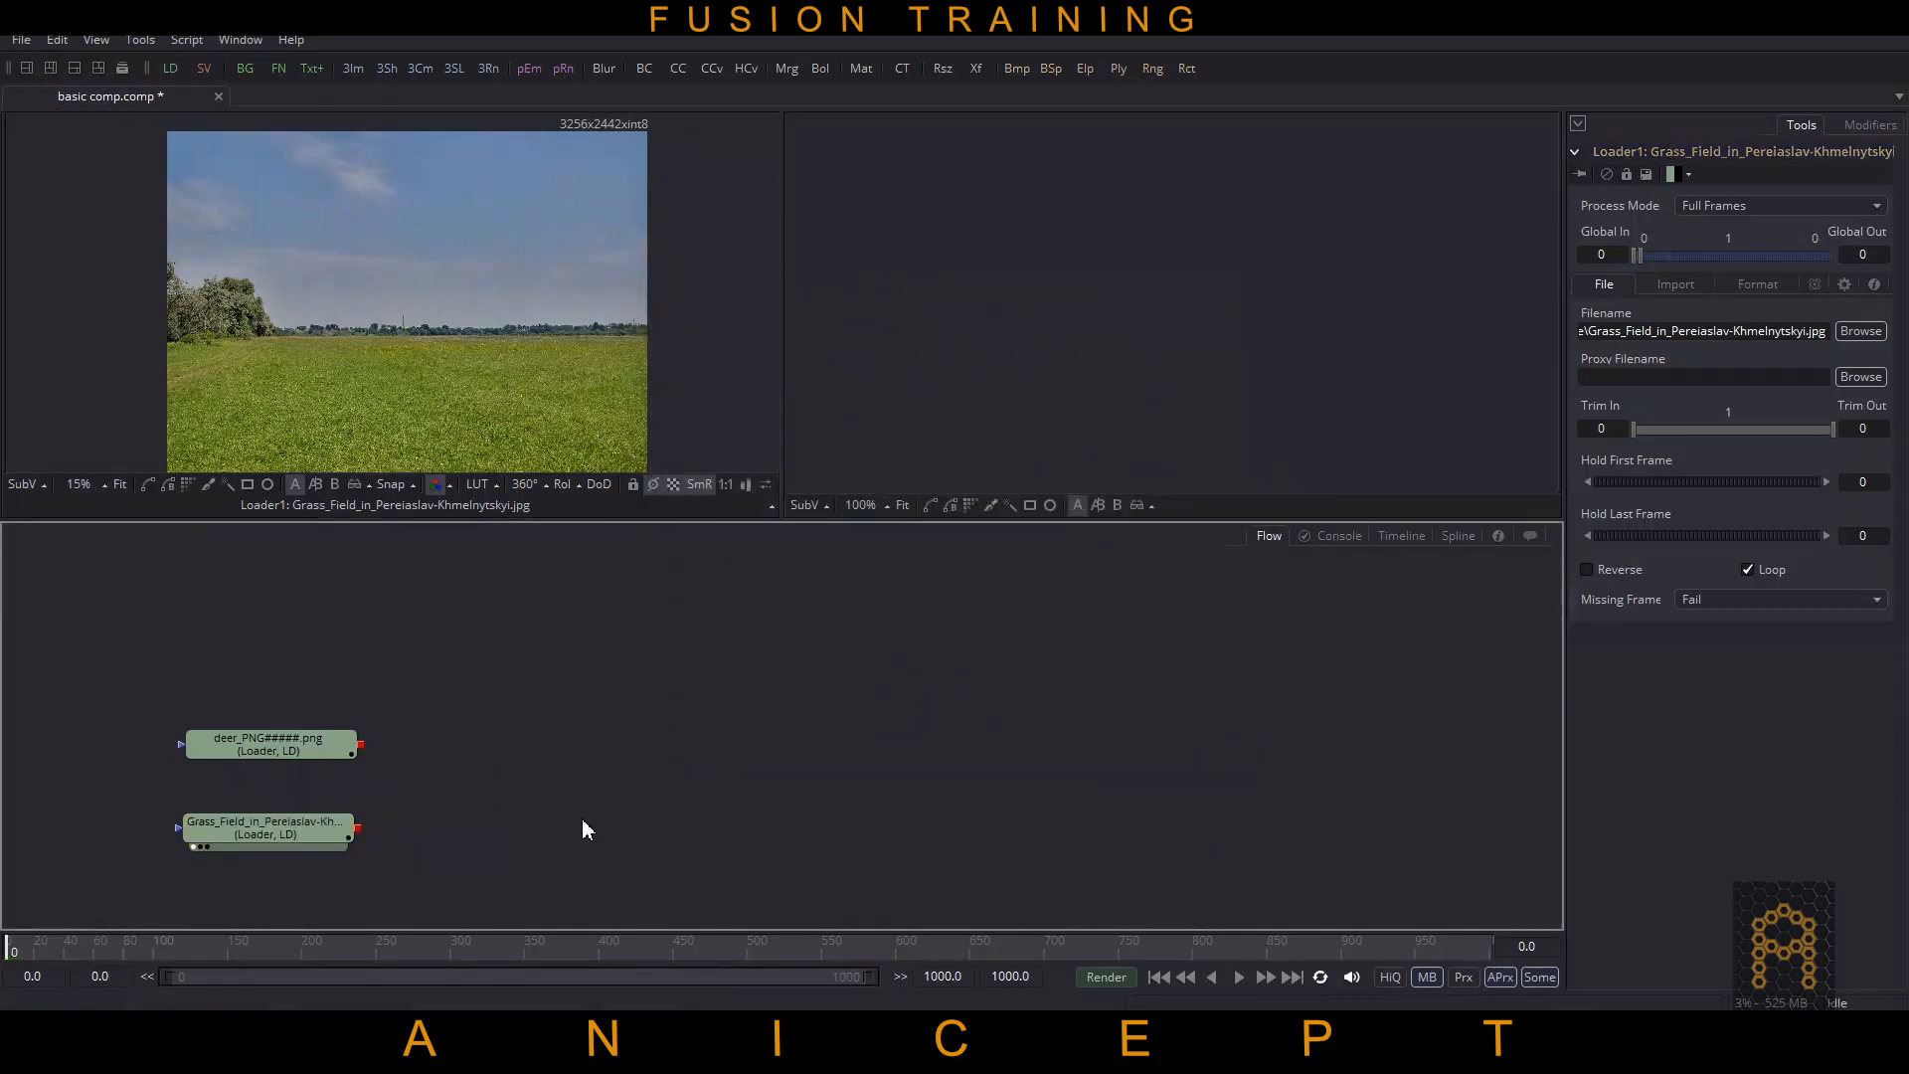
pyautogui.click(785, 74)
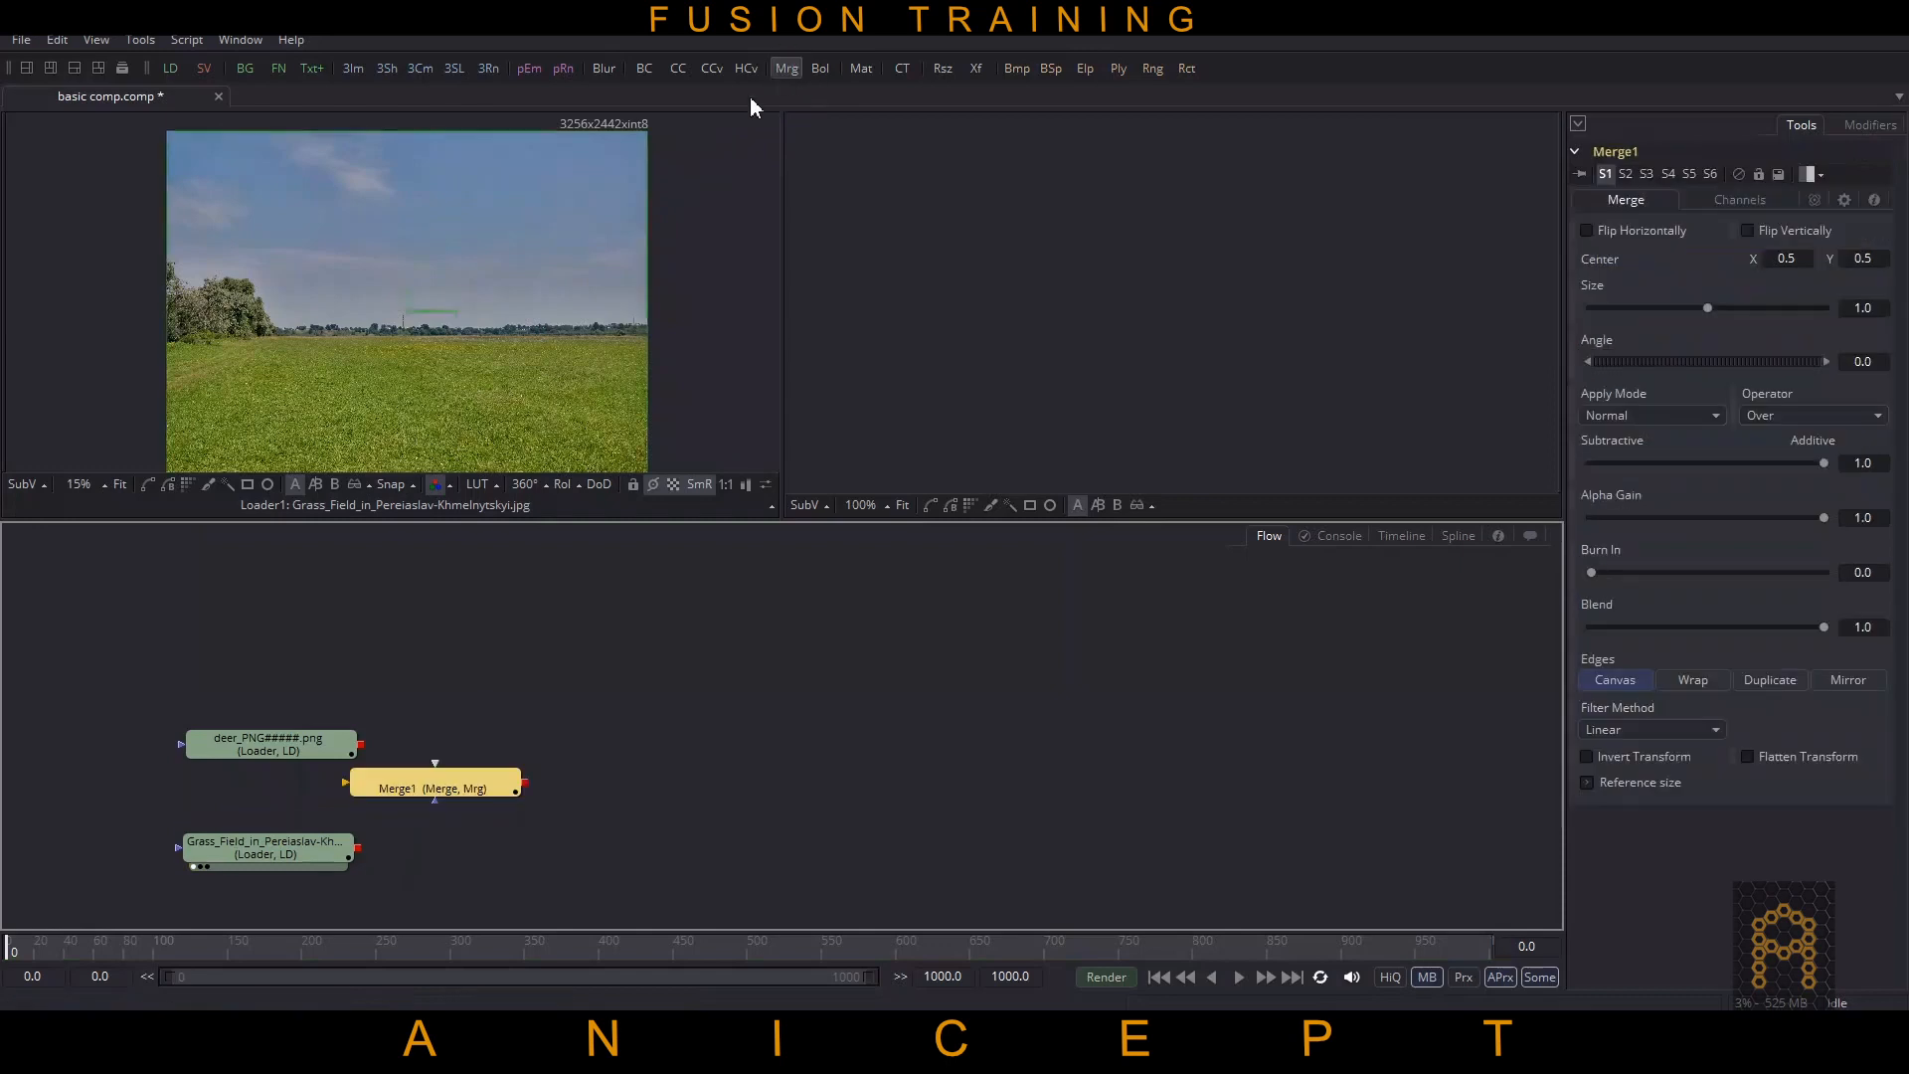
pyautogui.moveTo(439, 784); pyautogui.dragTo(573, 786)
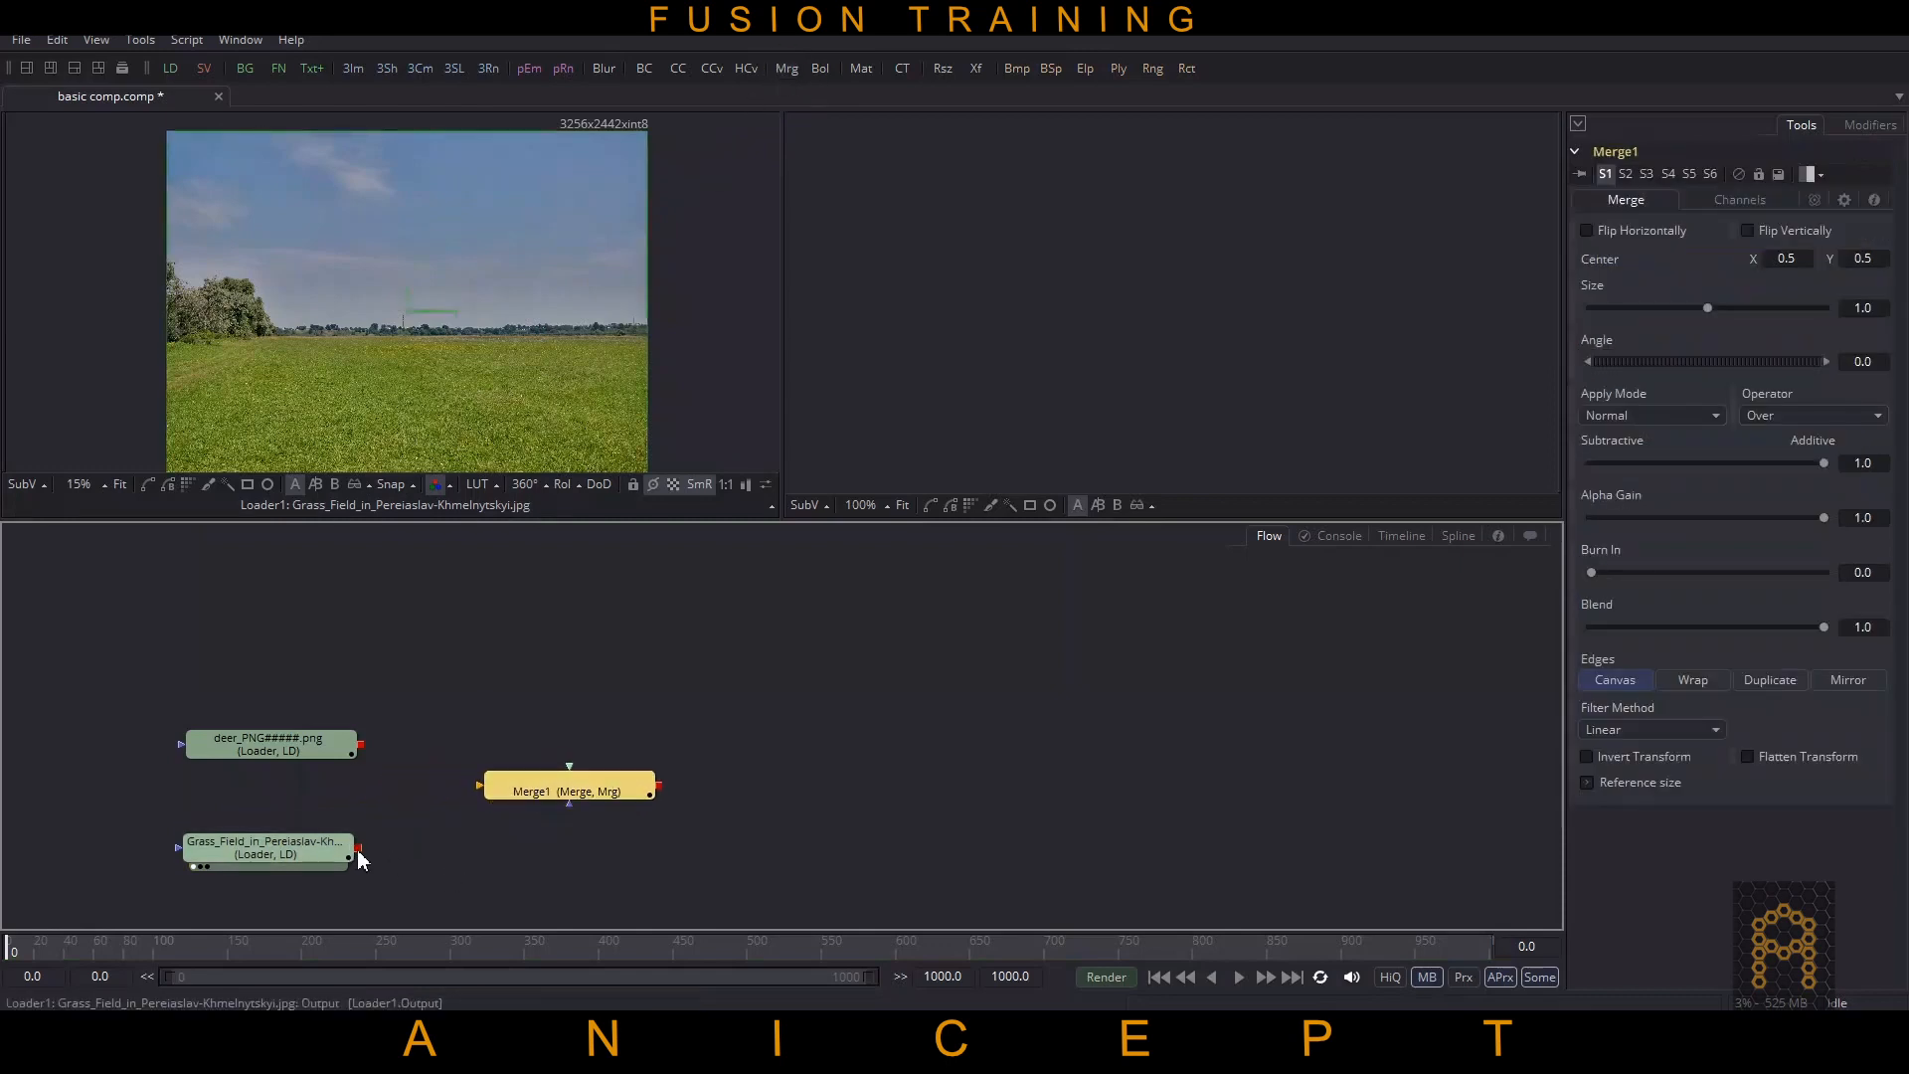
# Step: Connect the grass field and deer loaders to Merge1 and show the merged result in the first viewer
pyautogui.moveTo(353, 855); pyautogui.dragTo(360, 744)
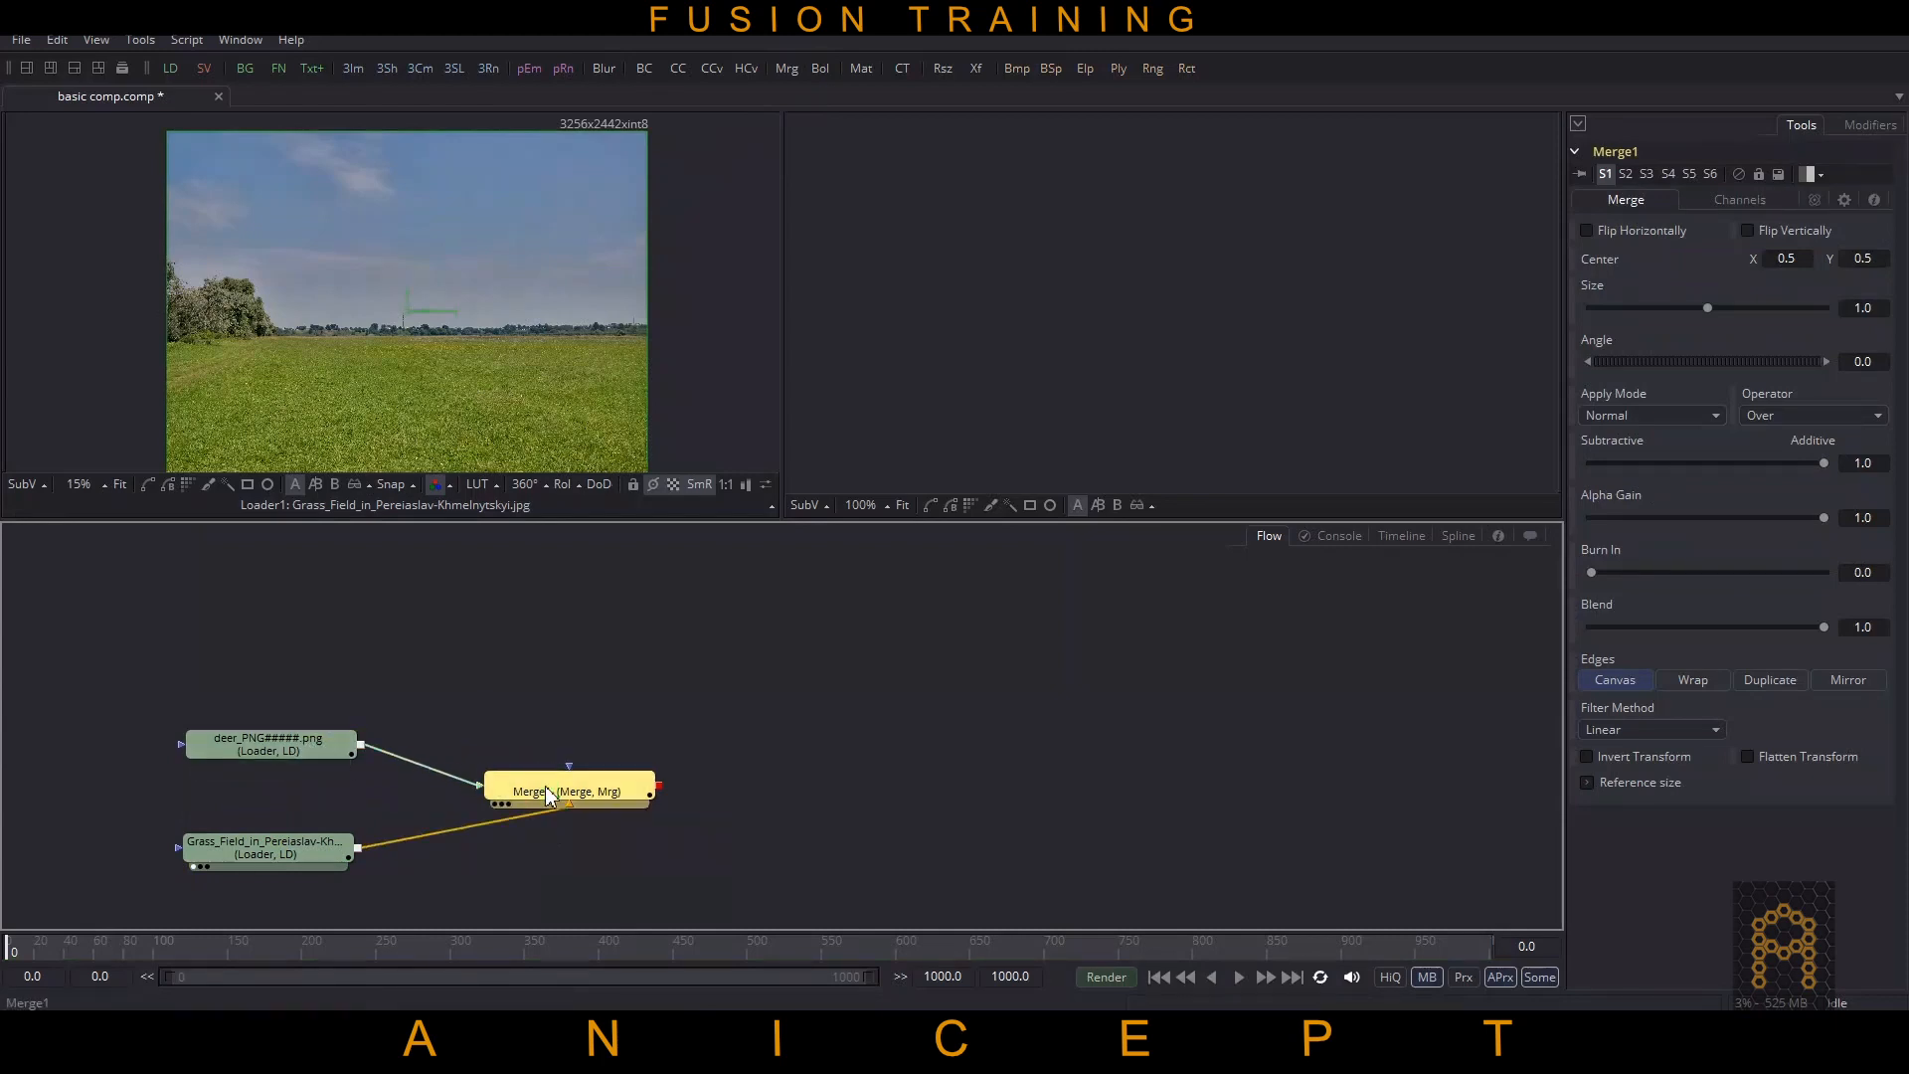
pyautogui.press('1')
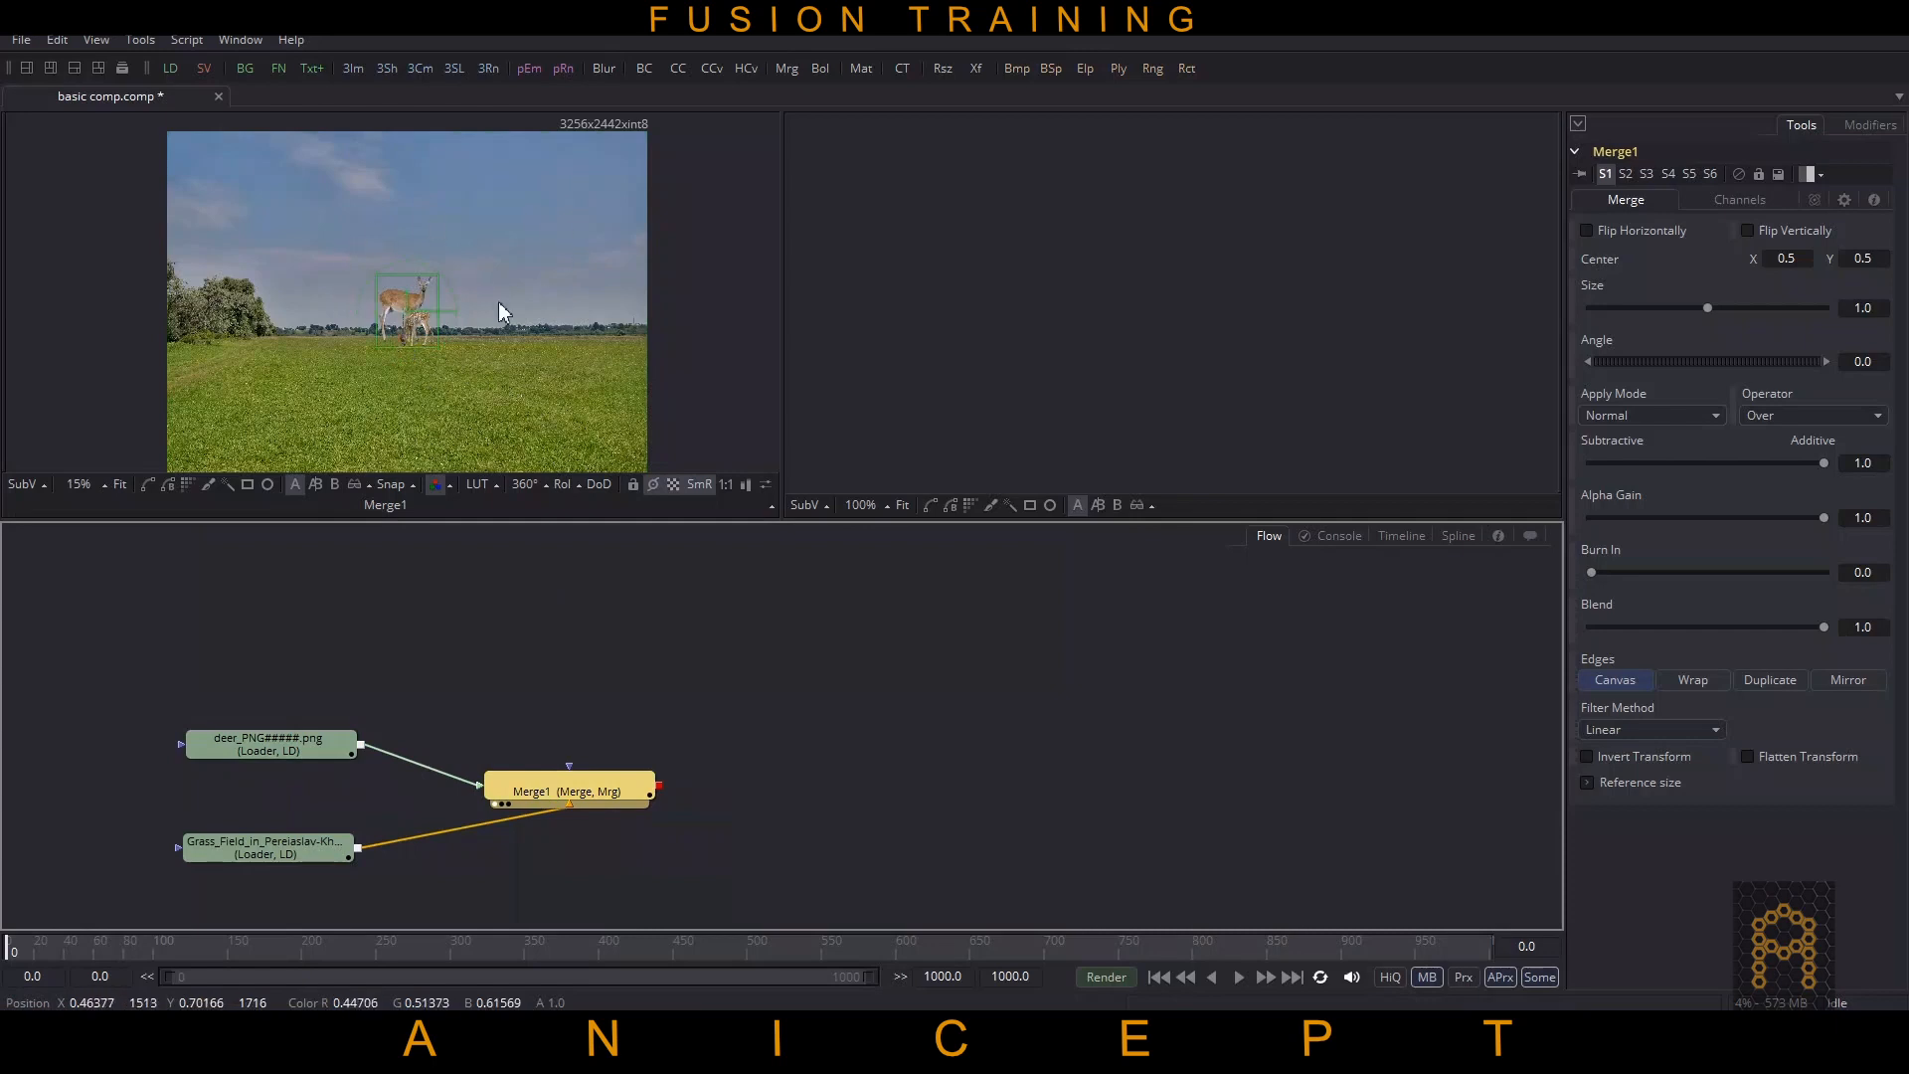
pyautogui.scroll(-1, 538, 350)
pyautogui.scroll(1, 538, 355)
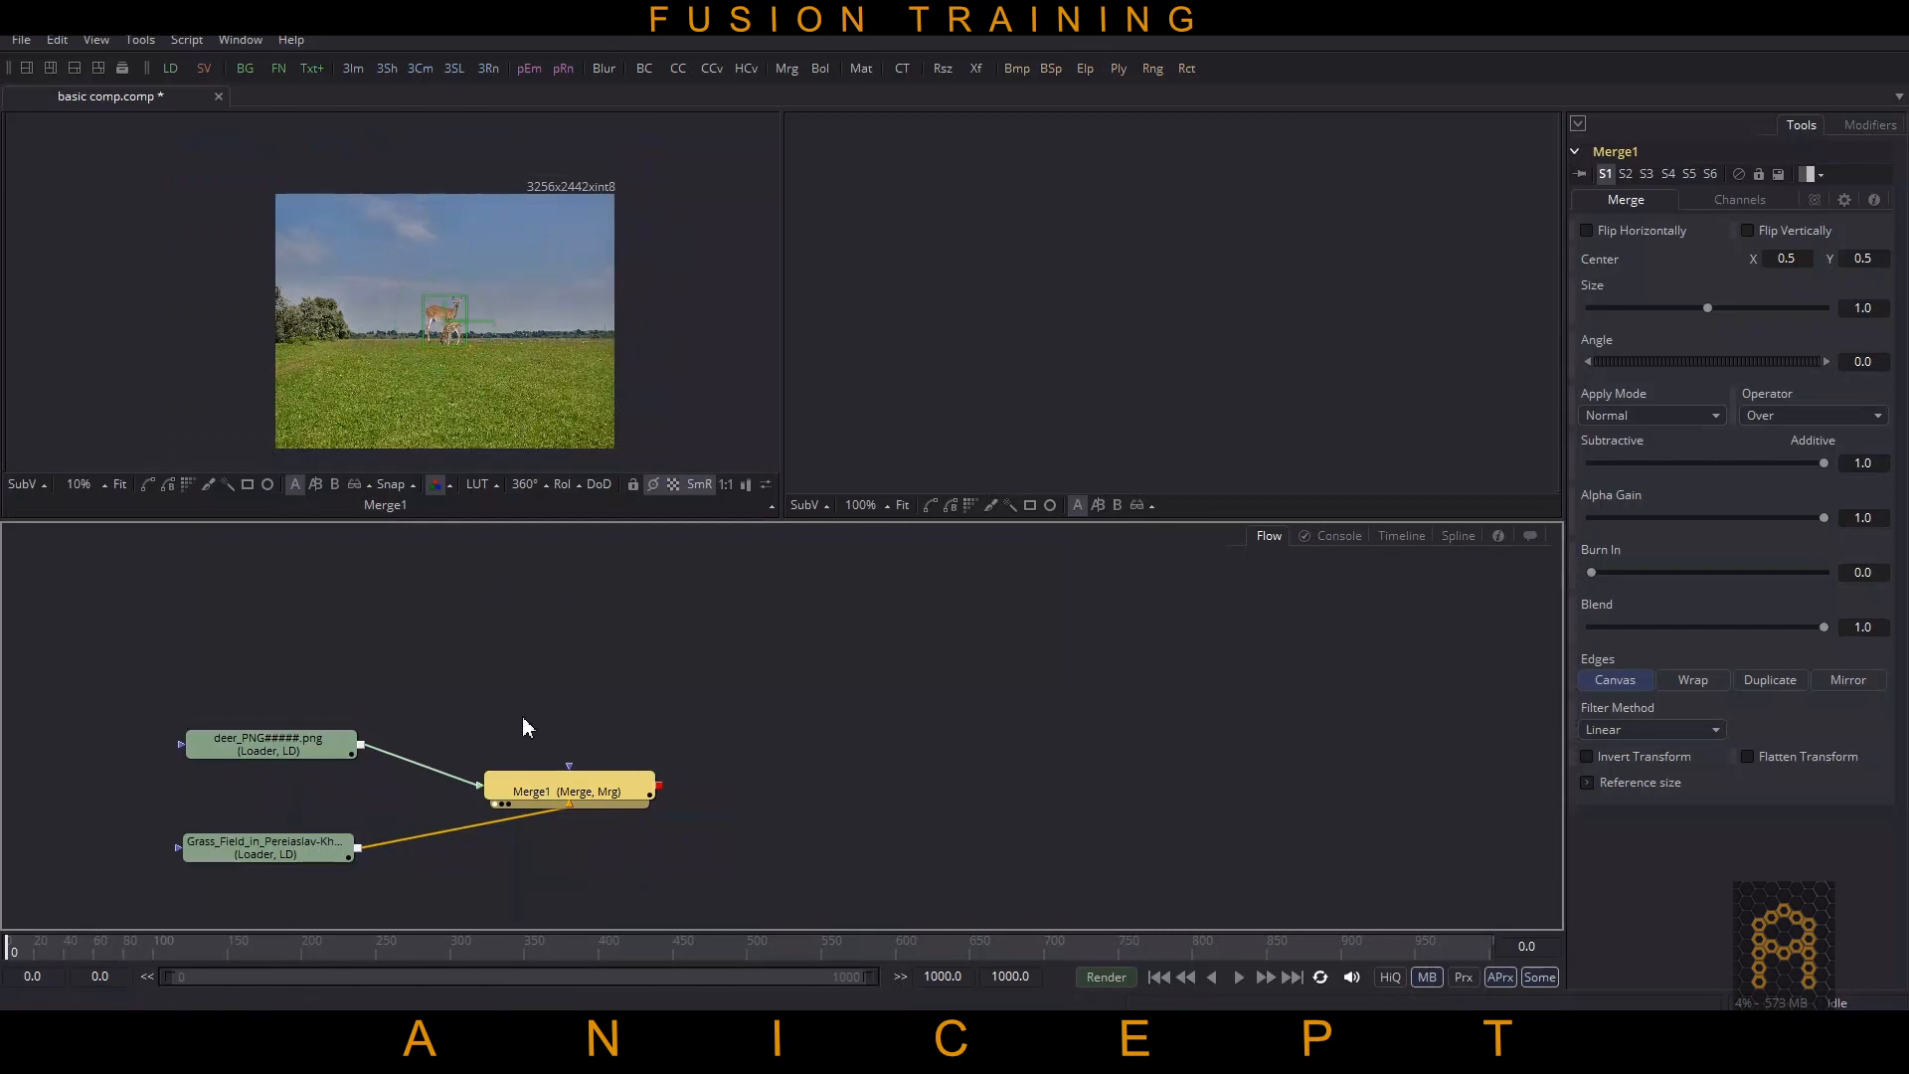
# Step: Spread the two loader nodes apart in the flow, with the deer loader higher and the grass field loader lower
pyautogui.click(535, 686)
pyautogui.moveTo(308, 758); pyautogui.dragTo(325, 676)
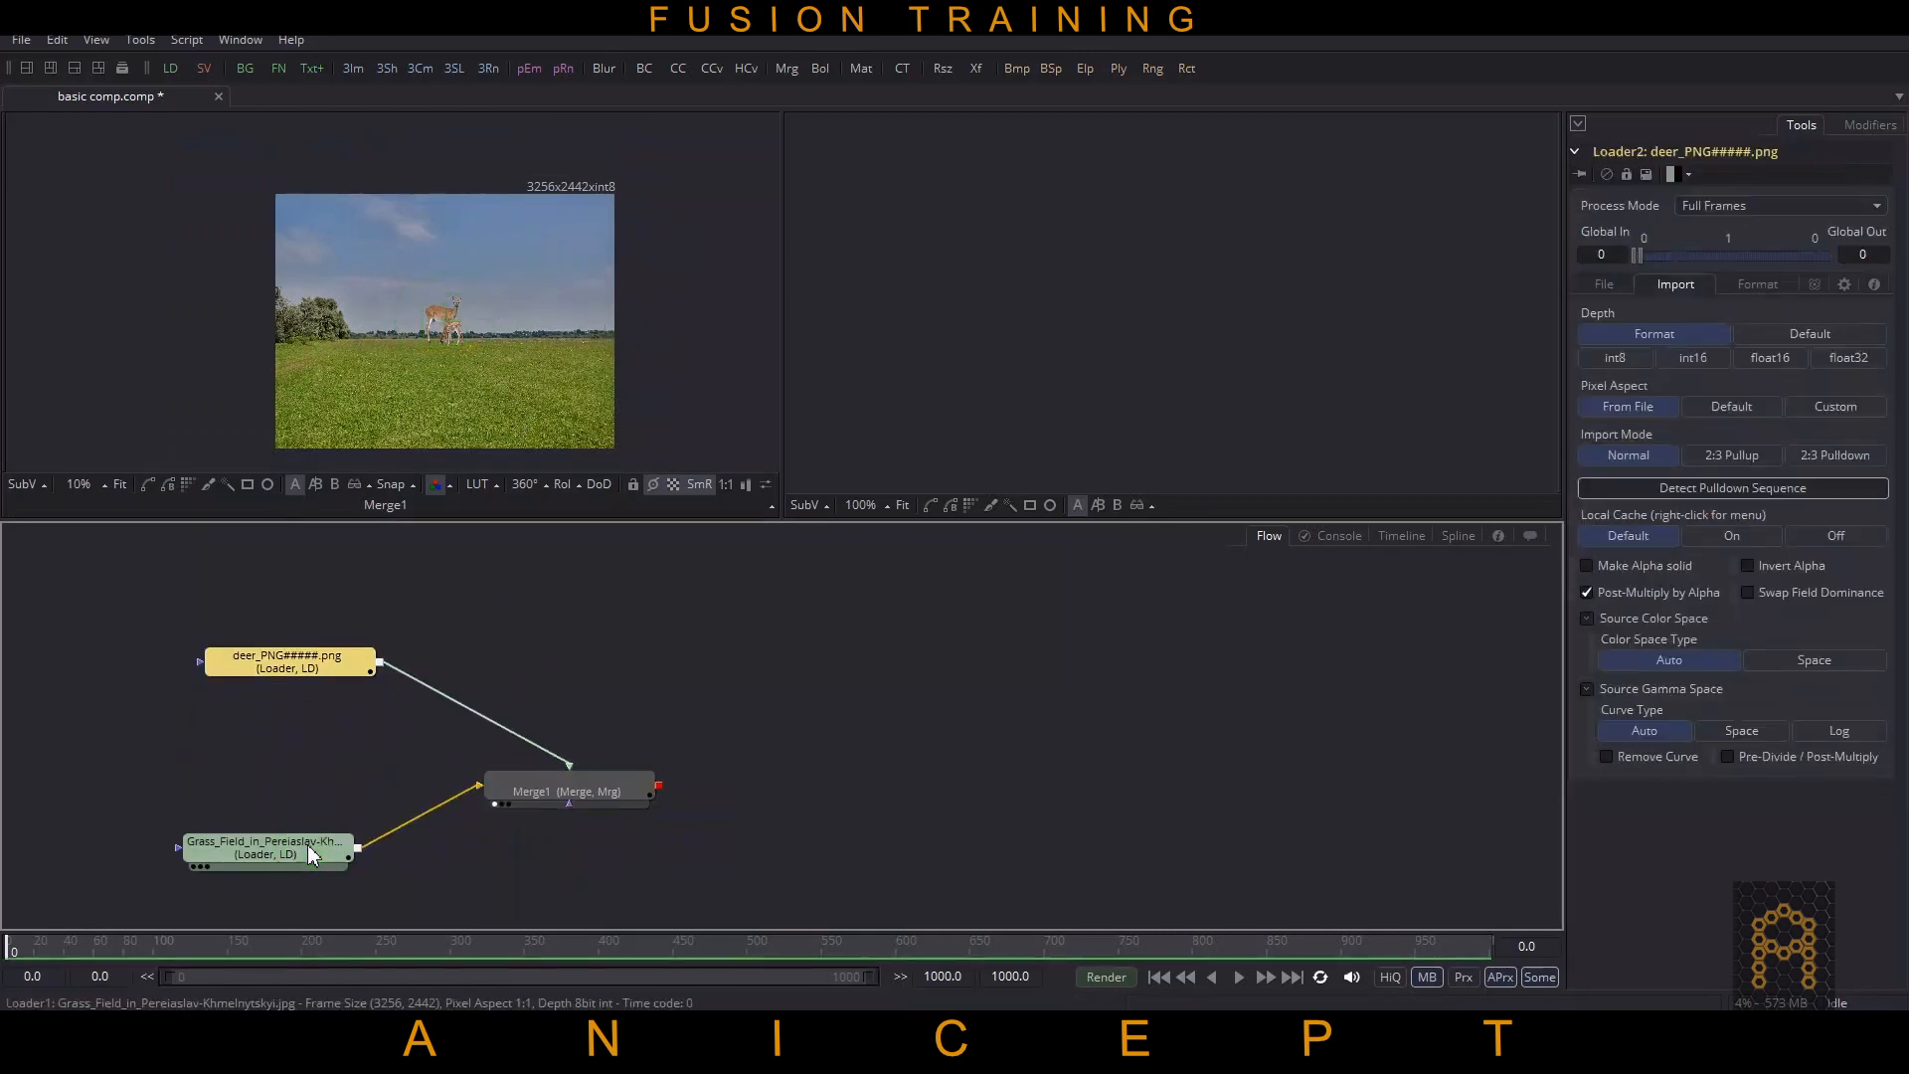
pyautogui.moveTo(307, 844); pyautogui.dragTo(320, 849)
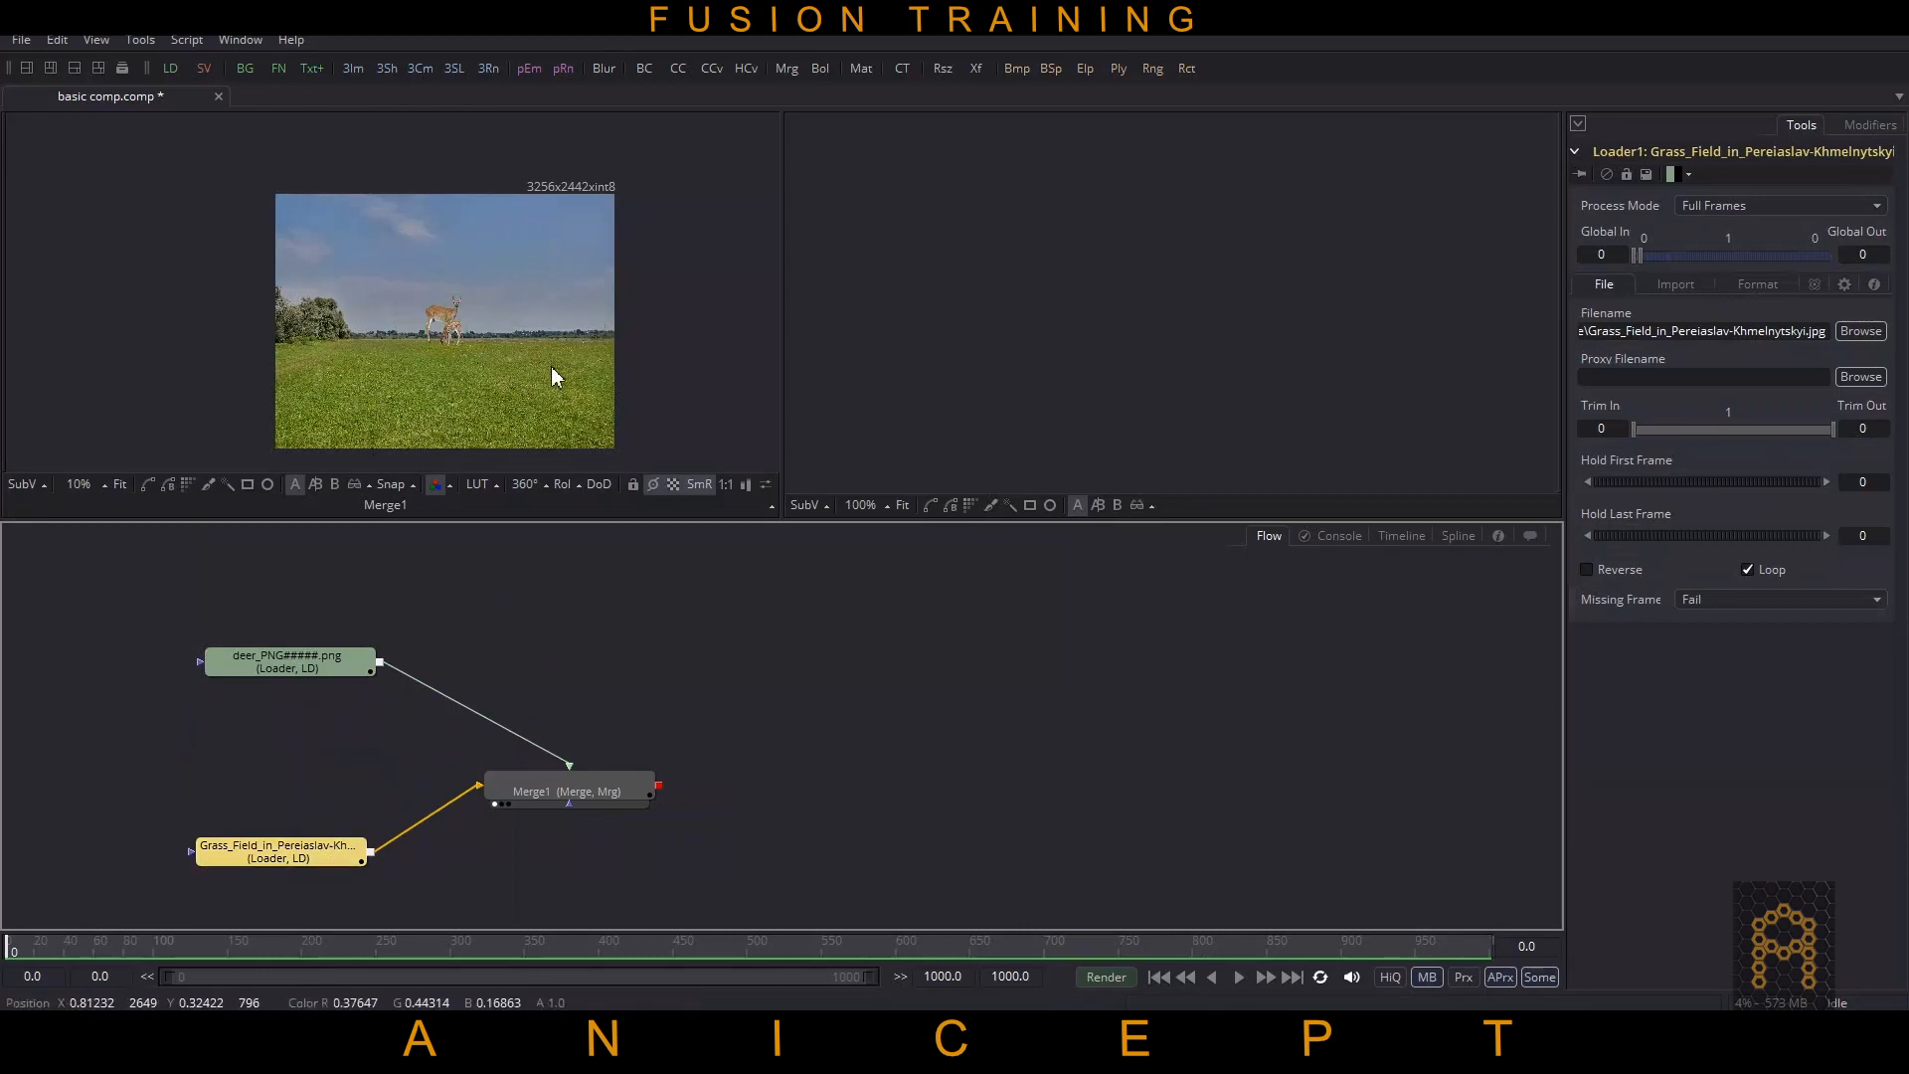
pyautogui.moveTo(306, 852); pyautogui.dragTo(232, 831)
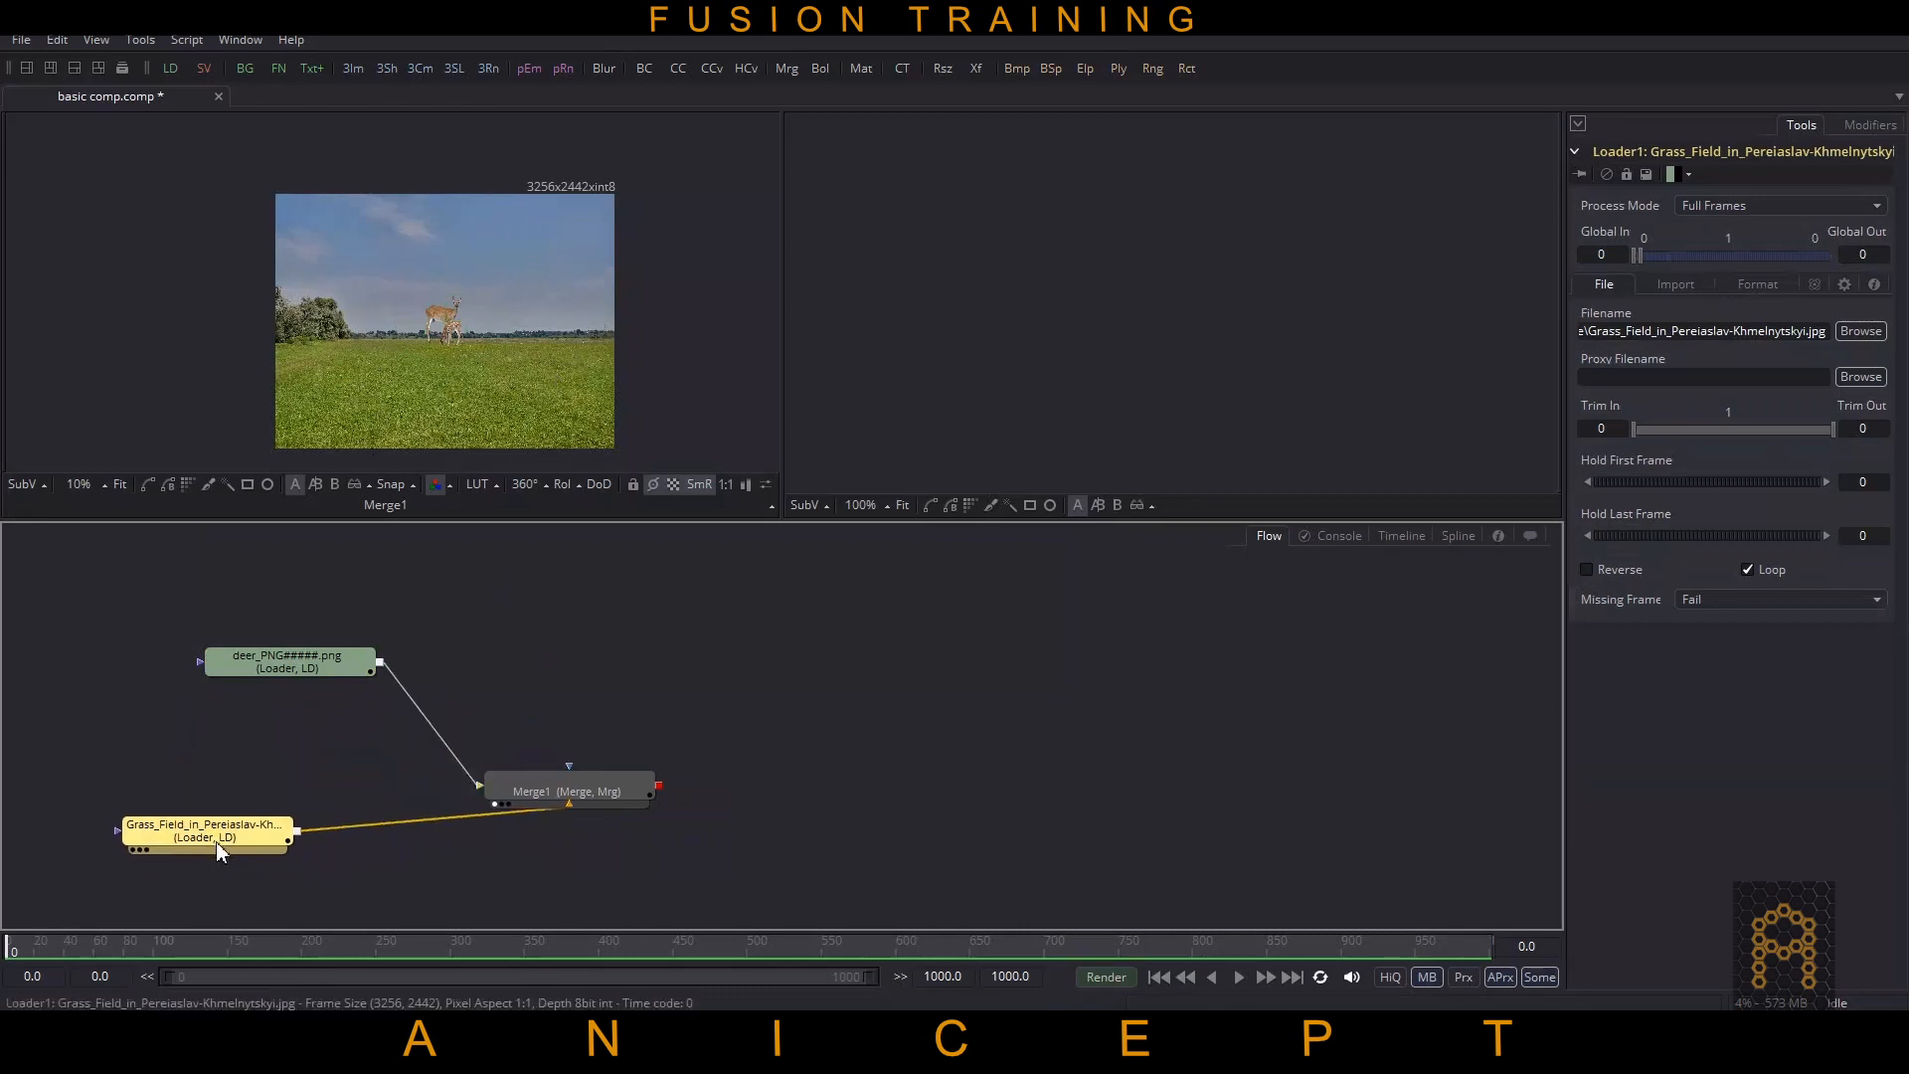
pyautogui.moveTo(334, 672); pyautogui.dragTo(336, 646)
pyautogui.click(337, 647)
pyautogui.click(260, 838)
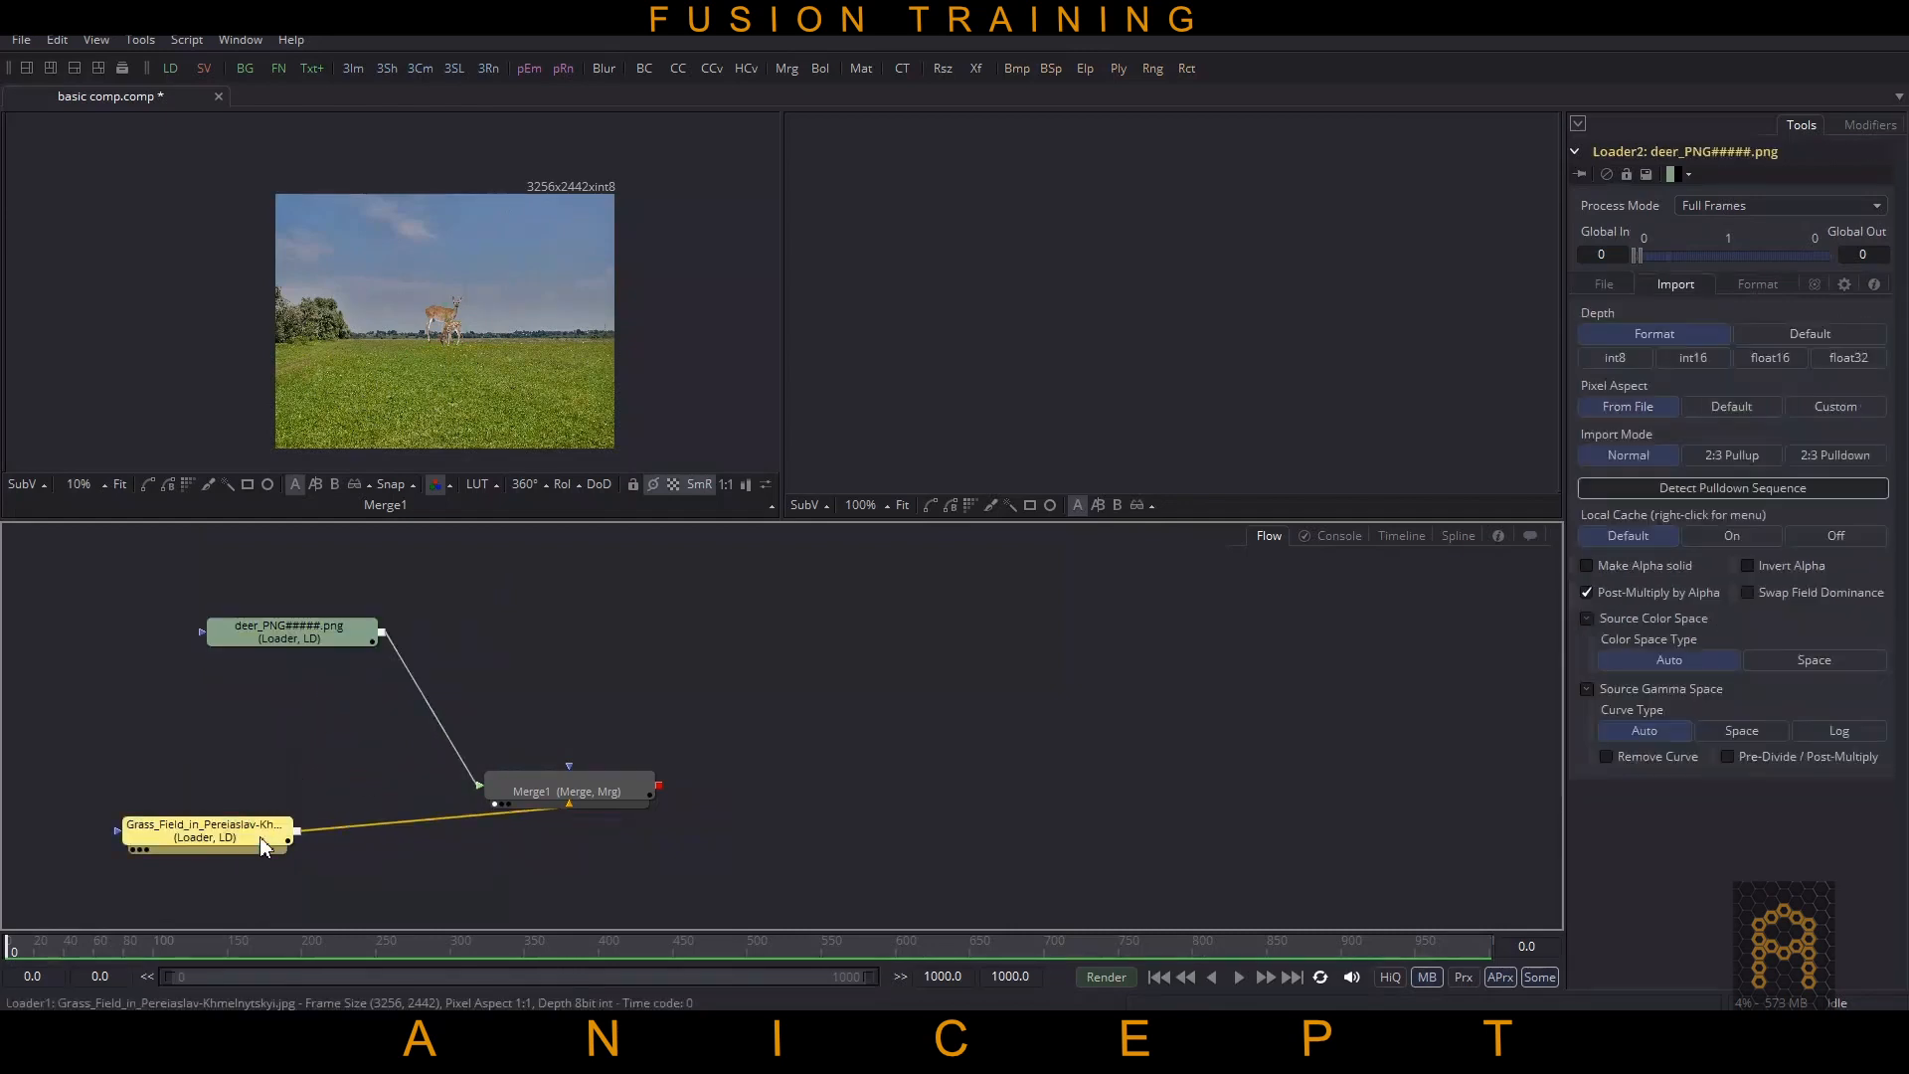
pyautogui.click(749, 706)
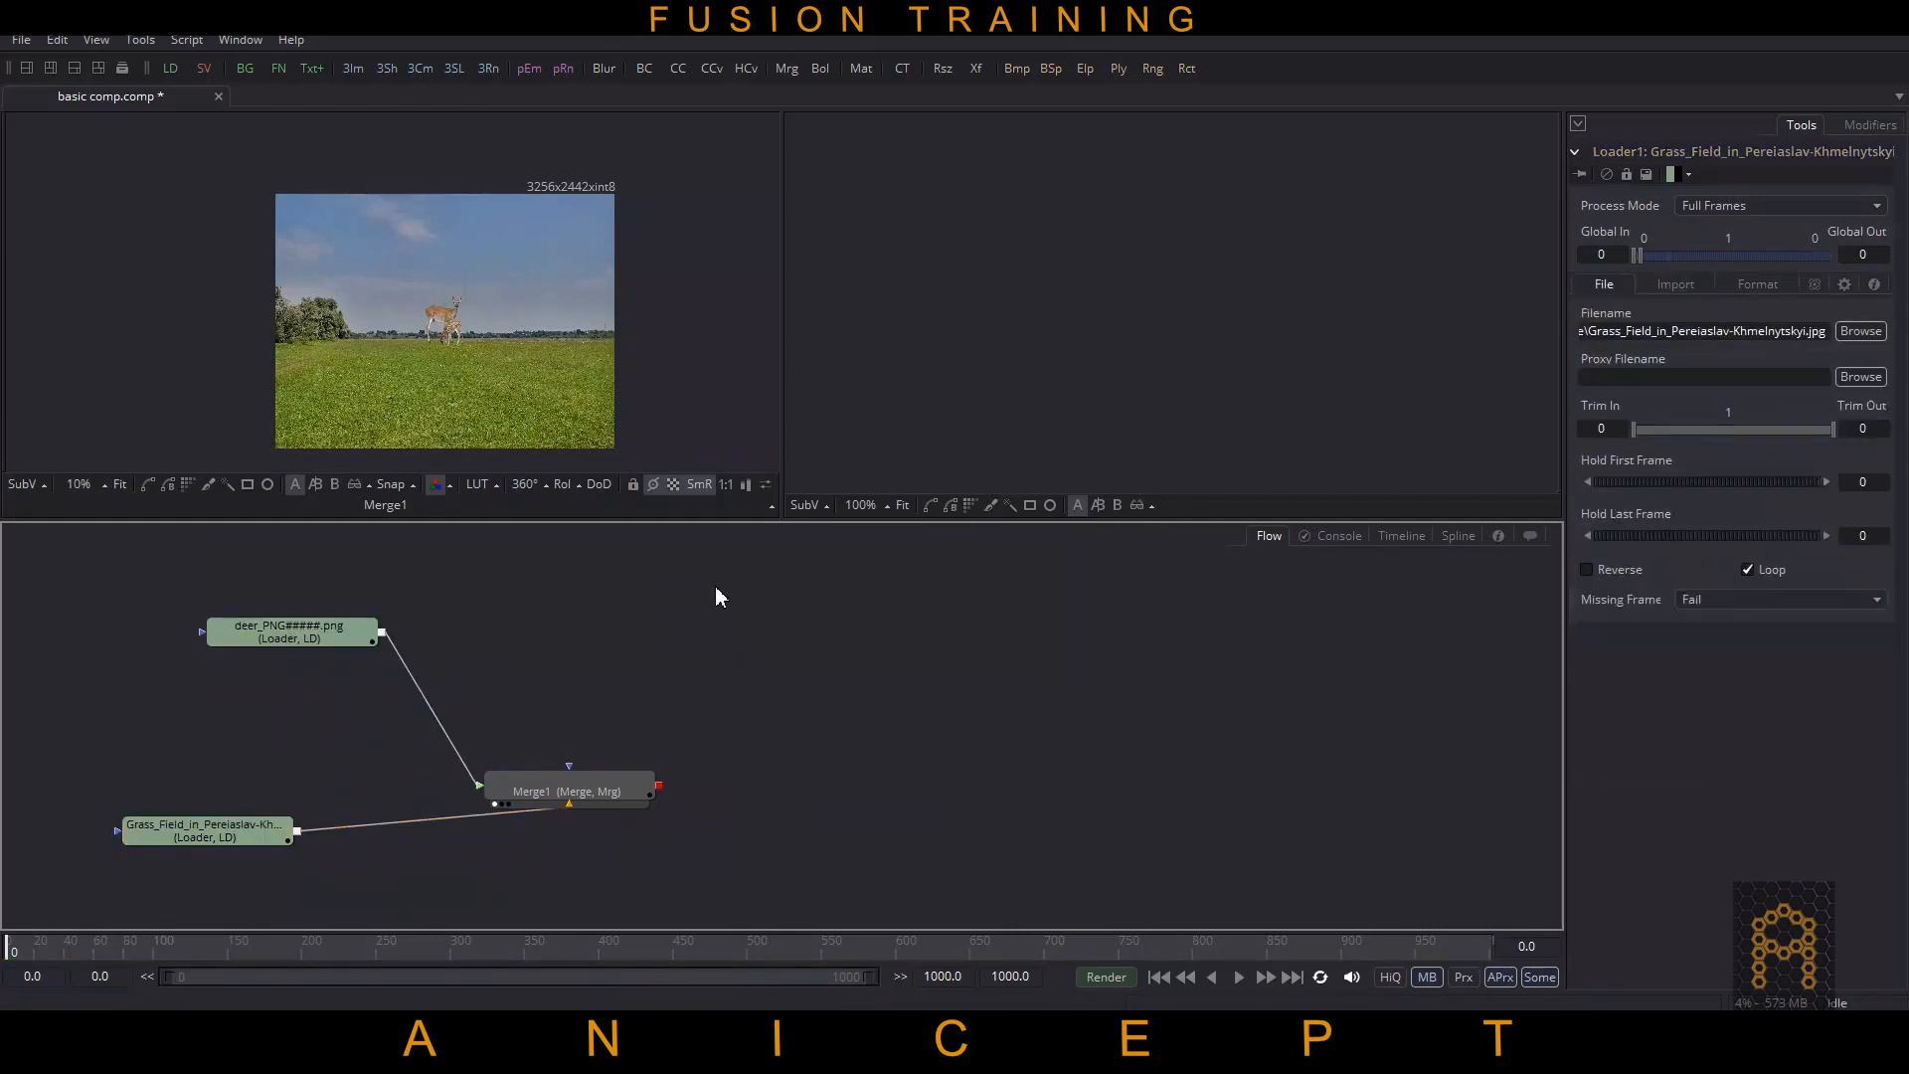
# Step: Add an unconnected Resize node to the flow above Merge1
pyautogui.rightClick(707, 542)
pyautogui.moveTo(744, 549)
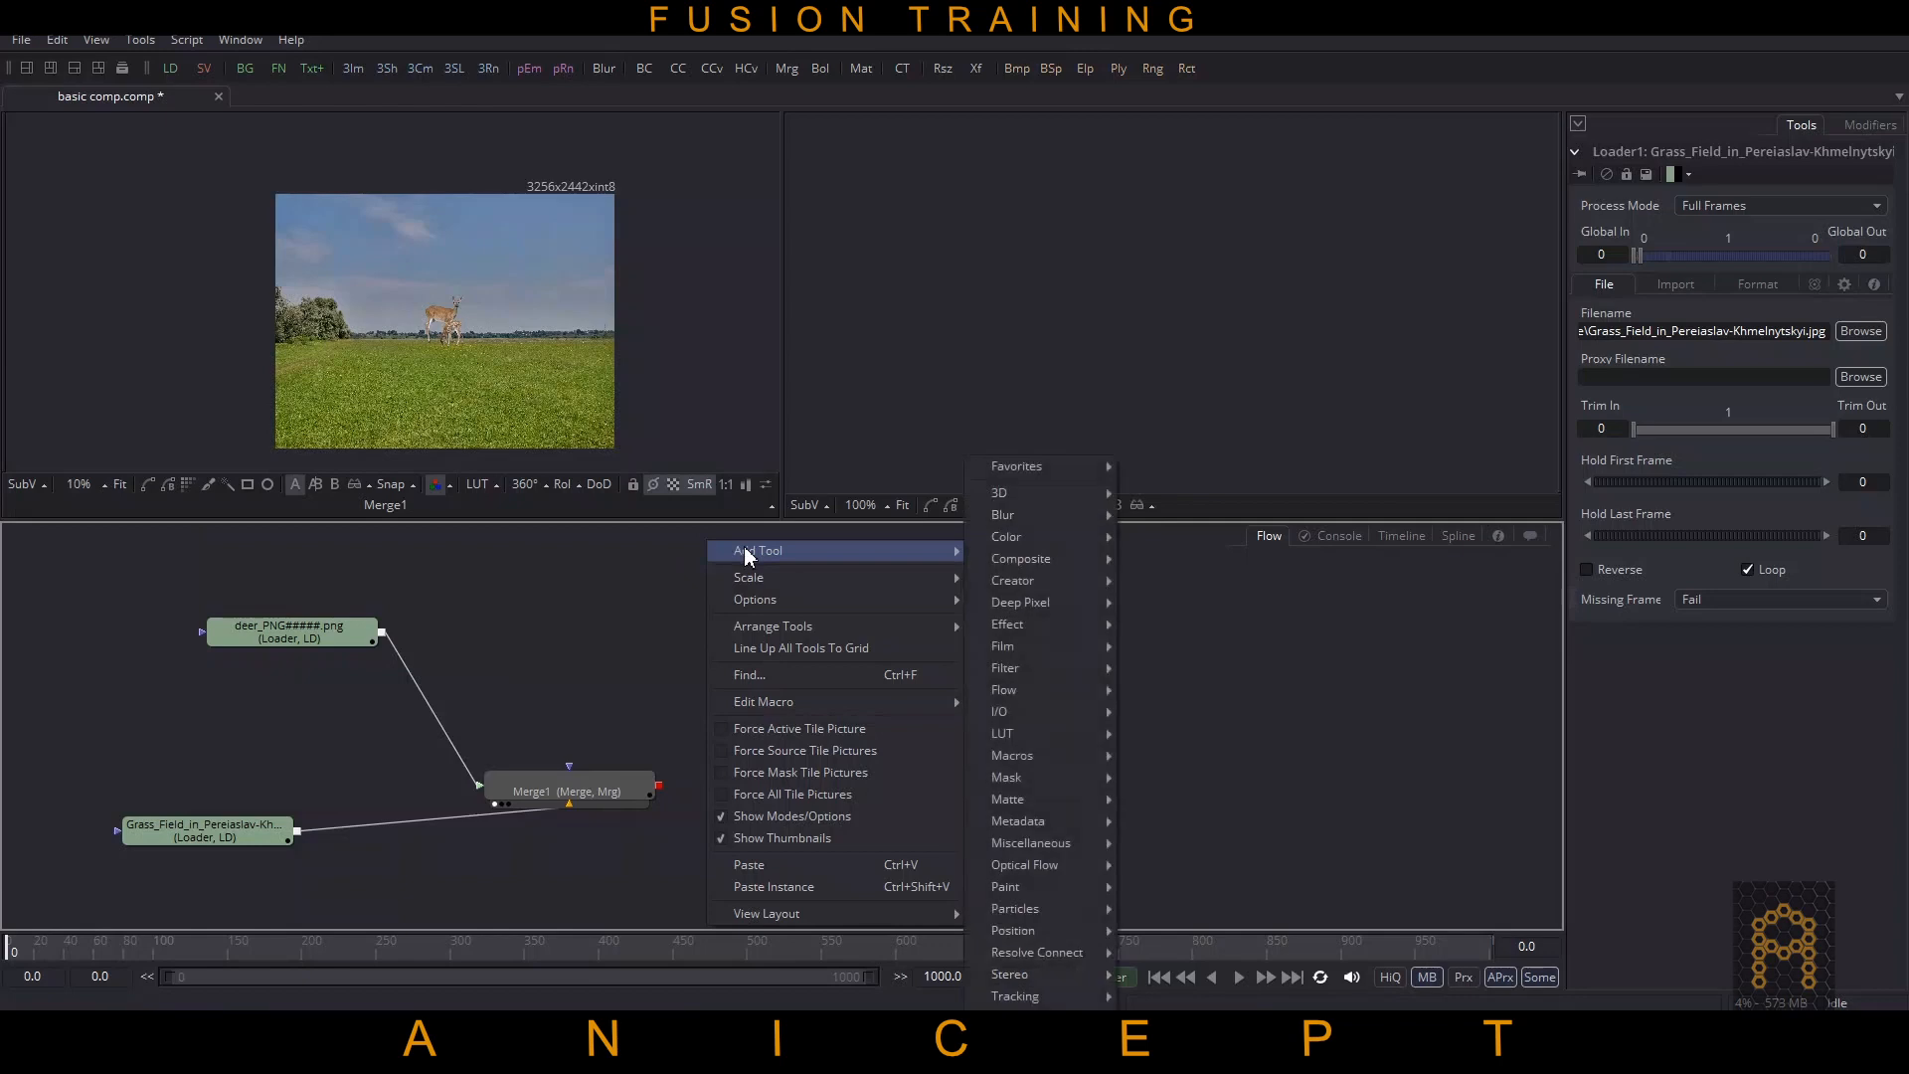
pyautogui.moveTo(1029, 1017)
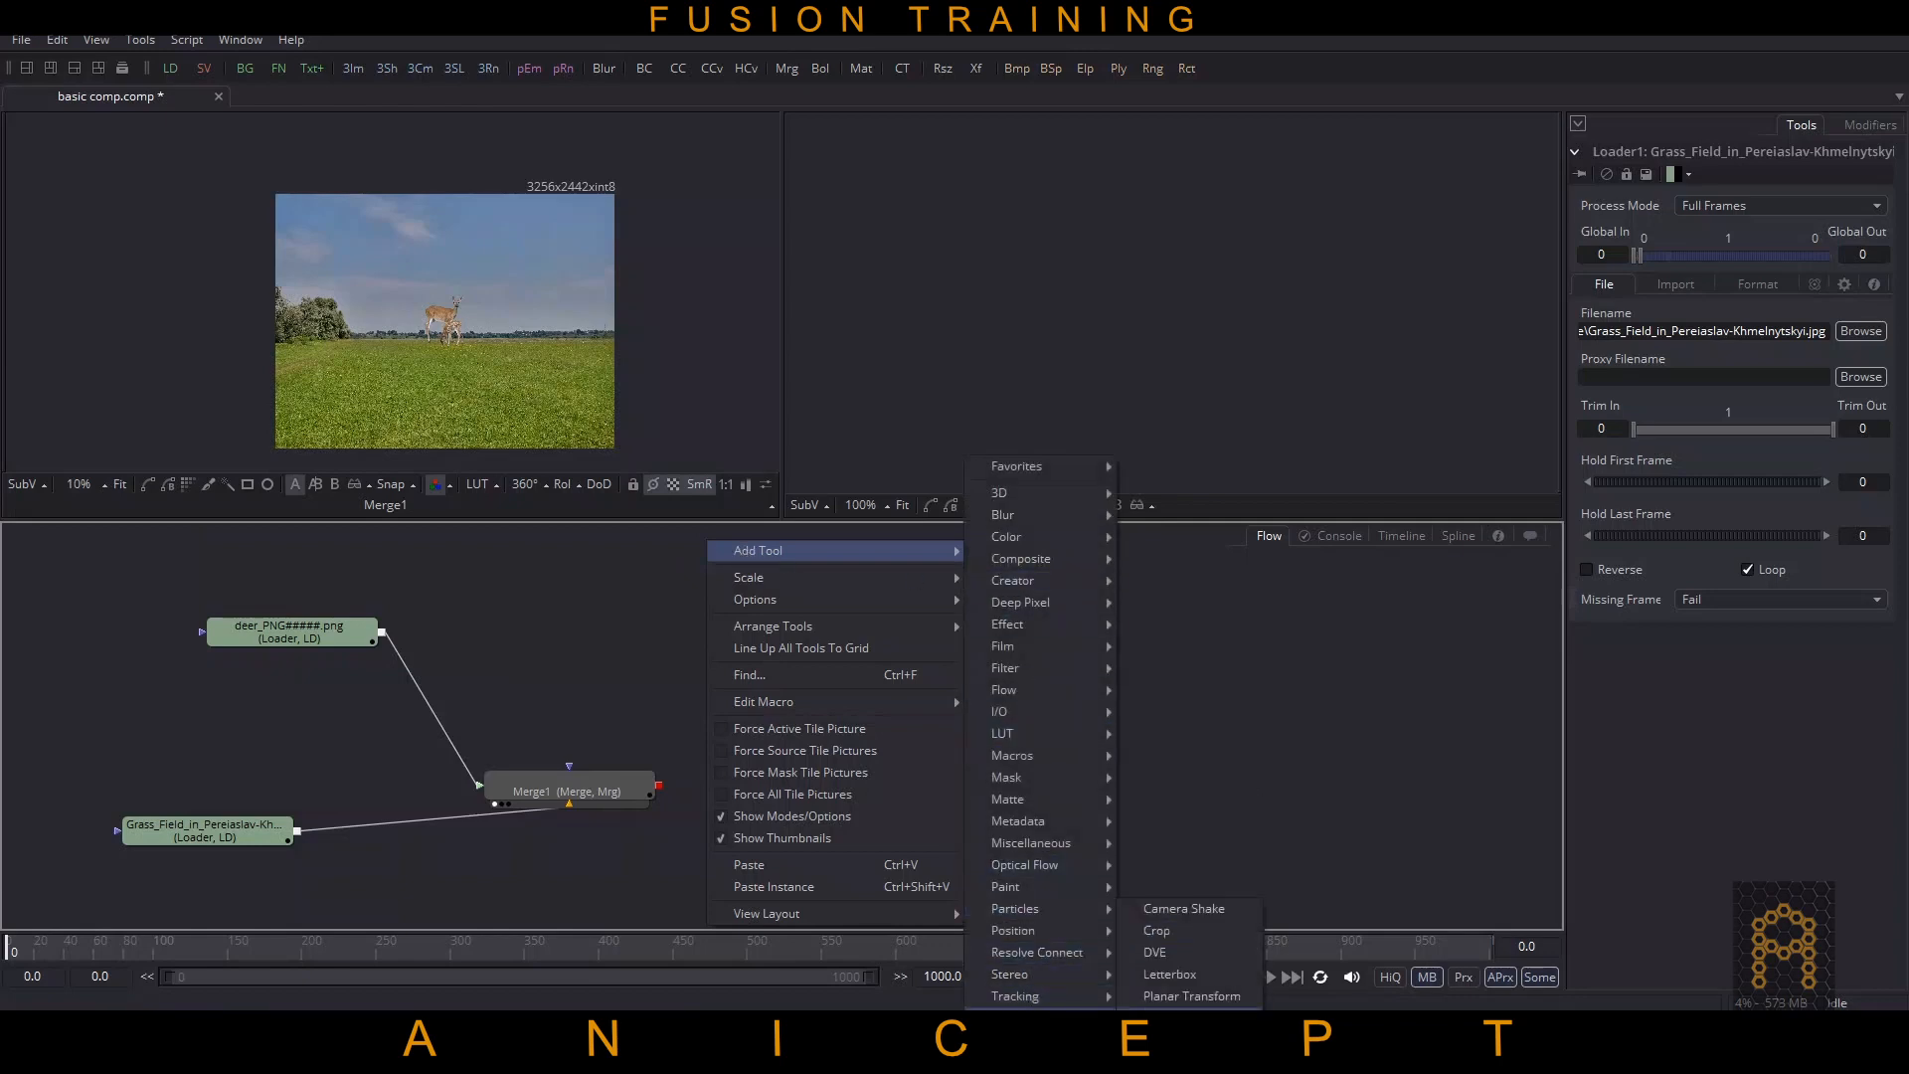
pyautogui.click(1183, 1017)
pyautogui.moveTo(692, 581); pyautogui.dragTo(694, 635)
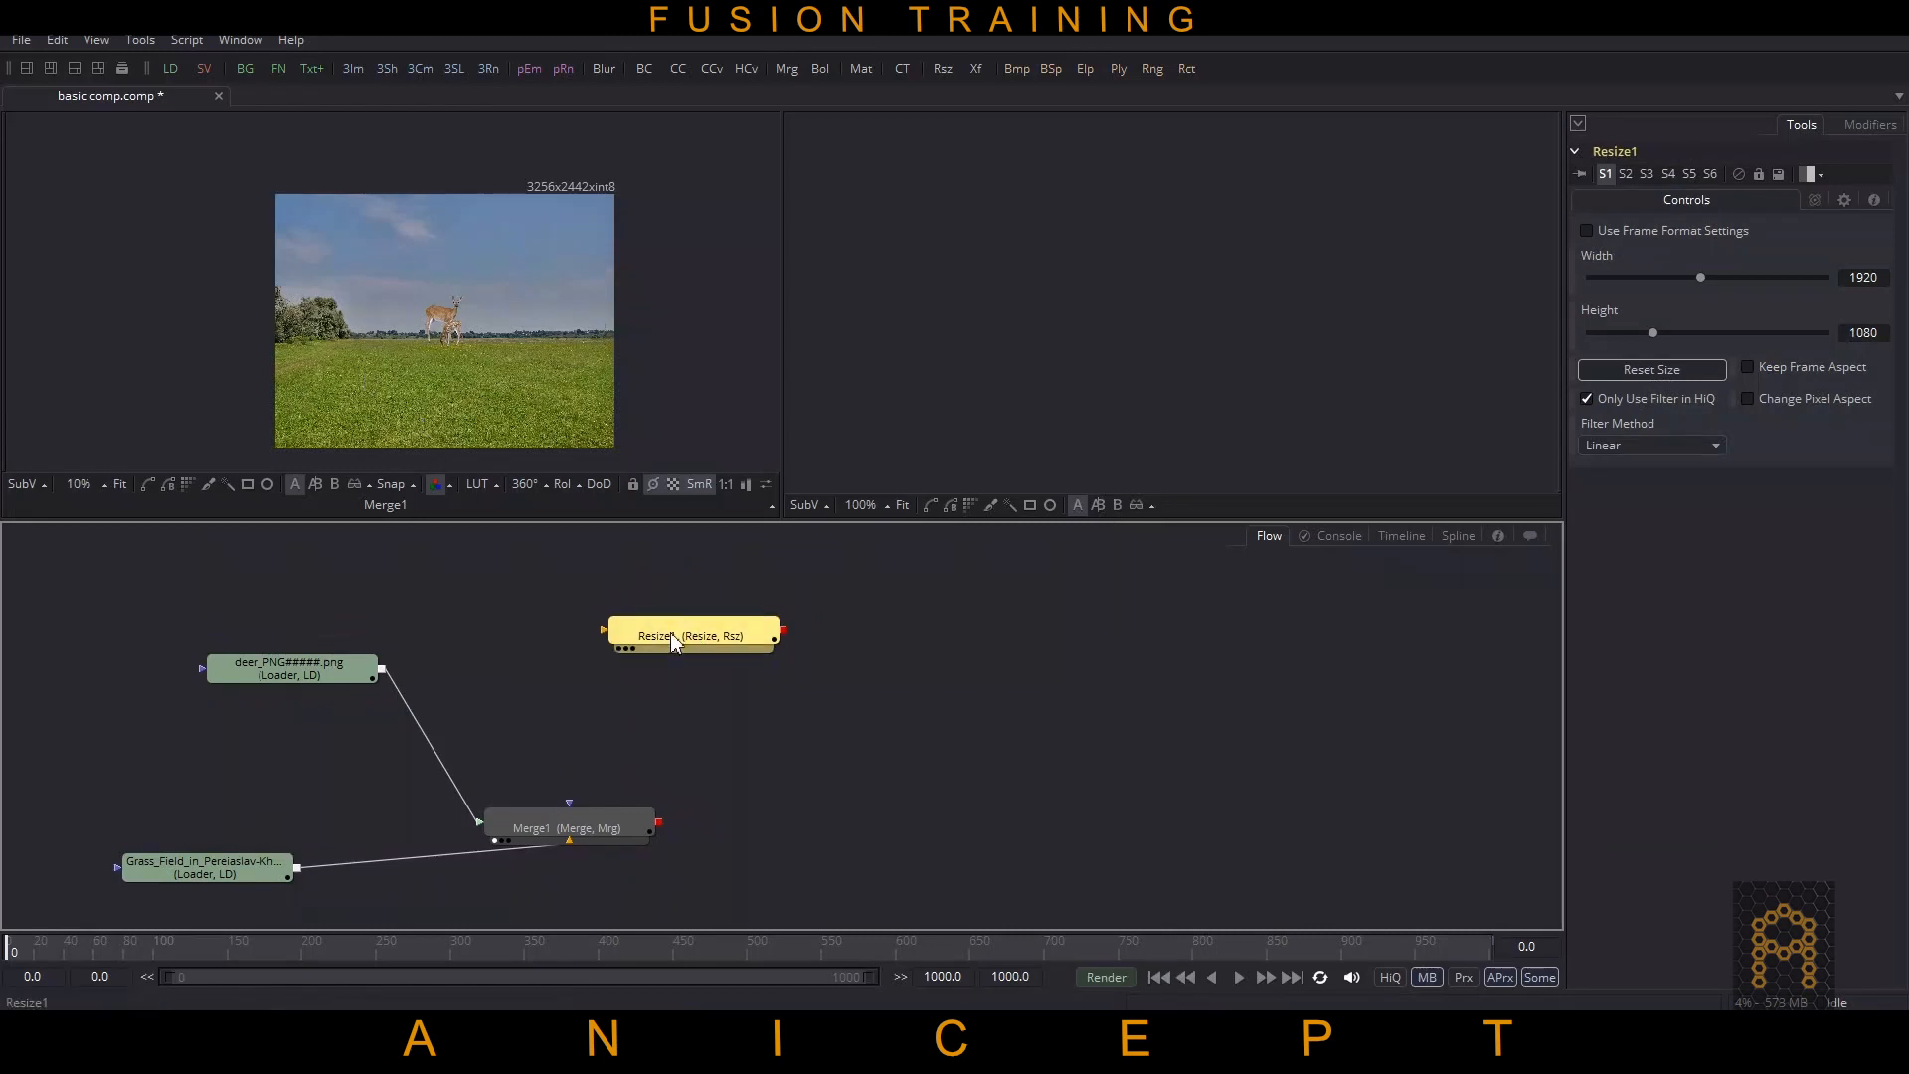
# Step: Insert the Resize node between the grass field loader and Merge1, and fit the merged image to the viewer
pyautogui.moveTo(649, 638); pyautogui.dragTo(639, 817)
pyautogui.moveTo(744, 783); pyautogui.dragTo(850, 755)
pyautogui.moveTo(600, 833); pyautogui.dragTo(699, 684)
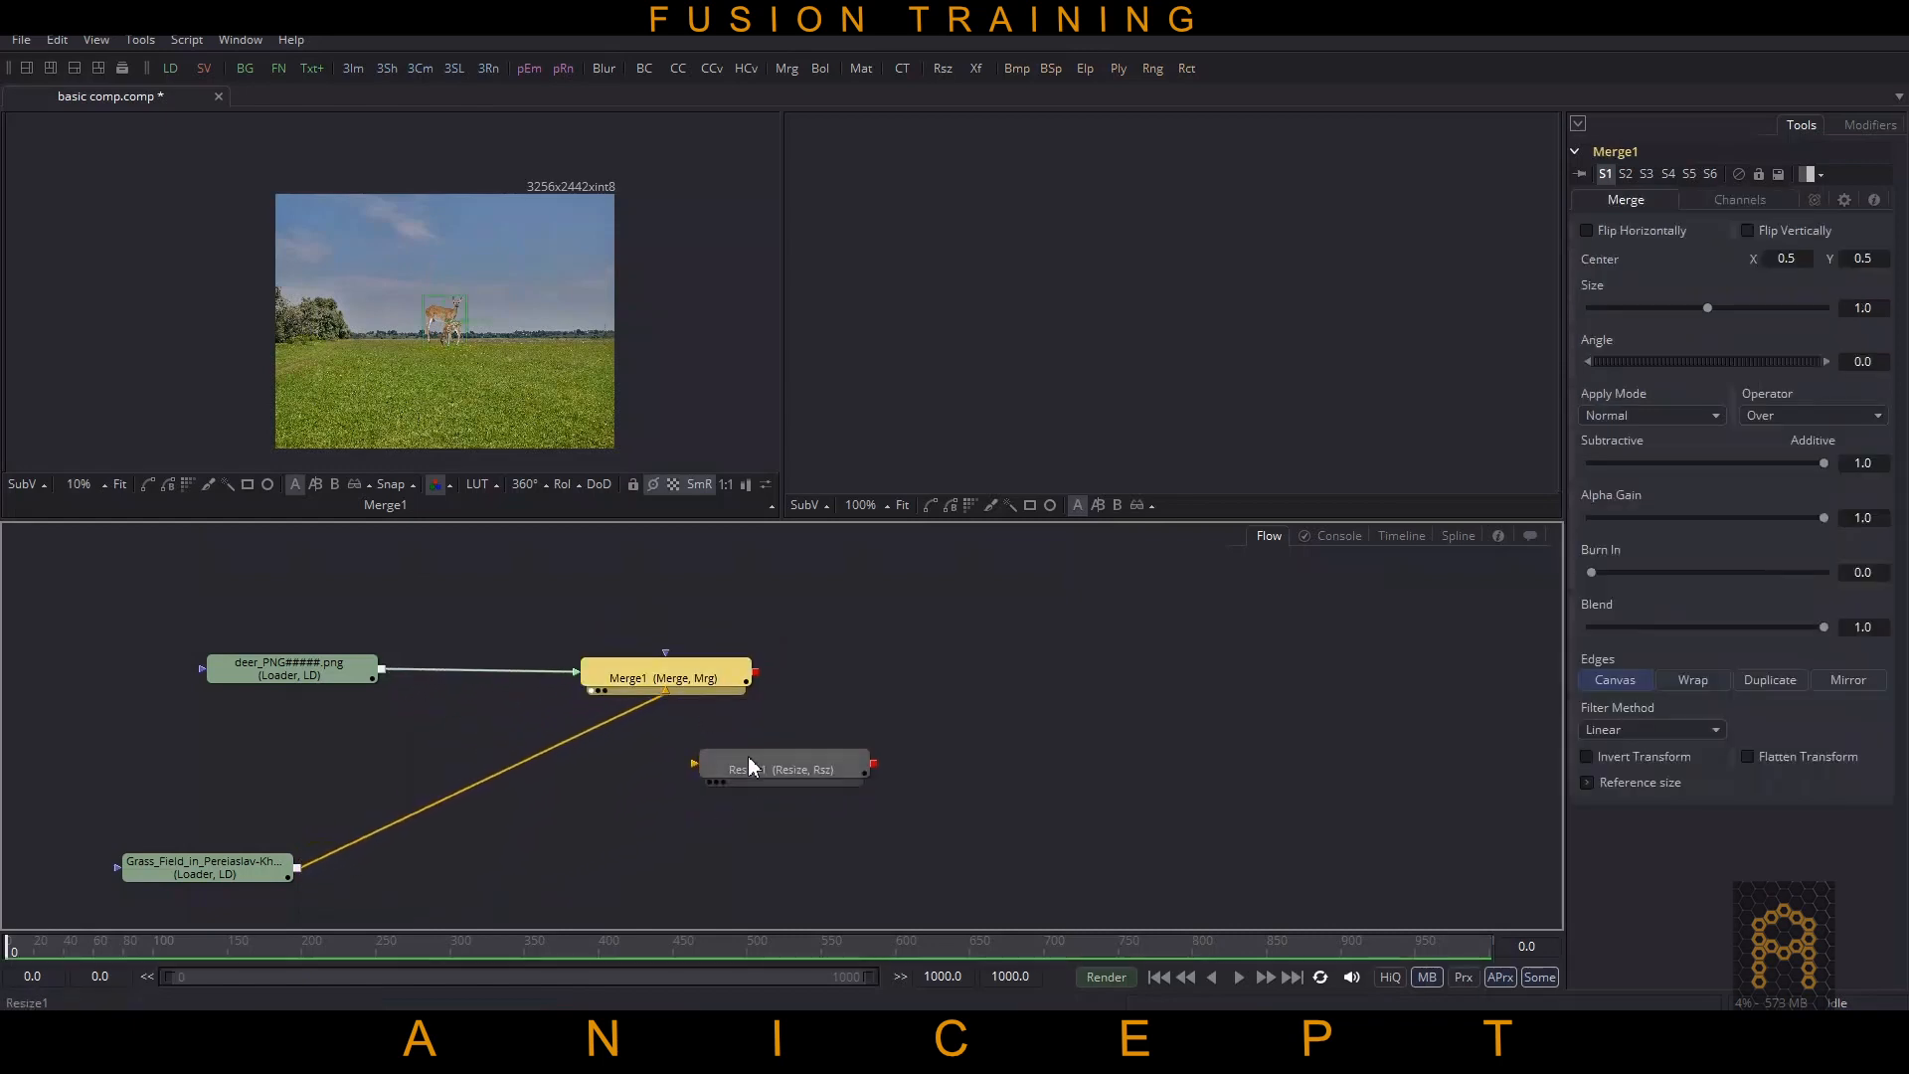
pyautogui.moveTo(745, 776); pyautogui.dragTo(479, 790)
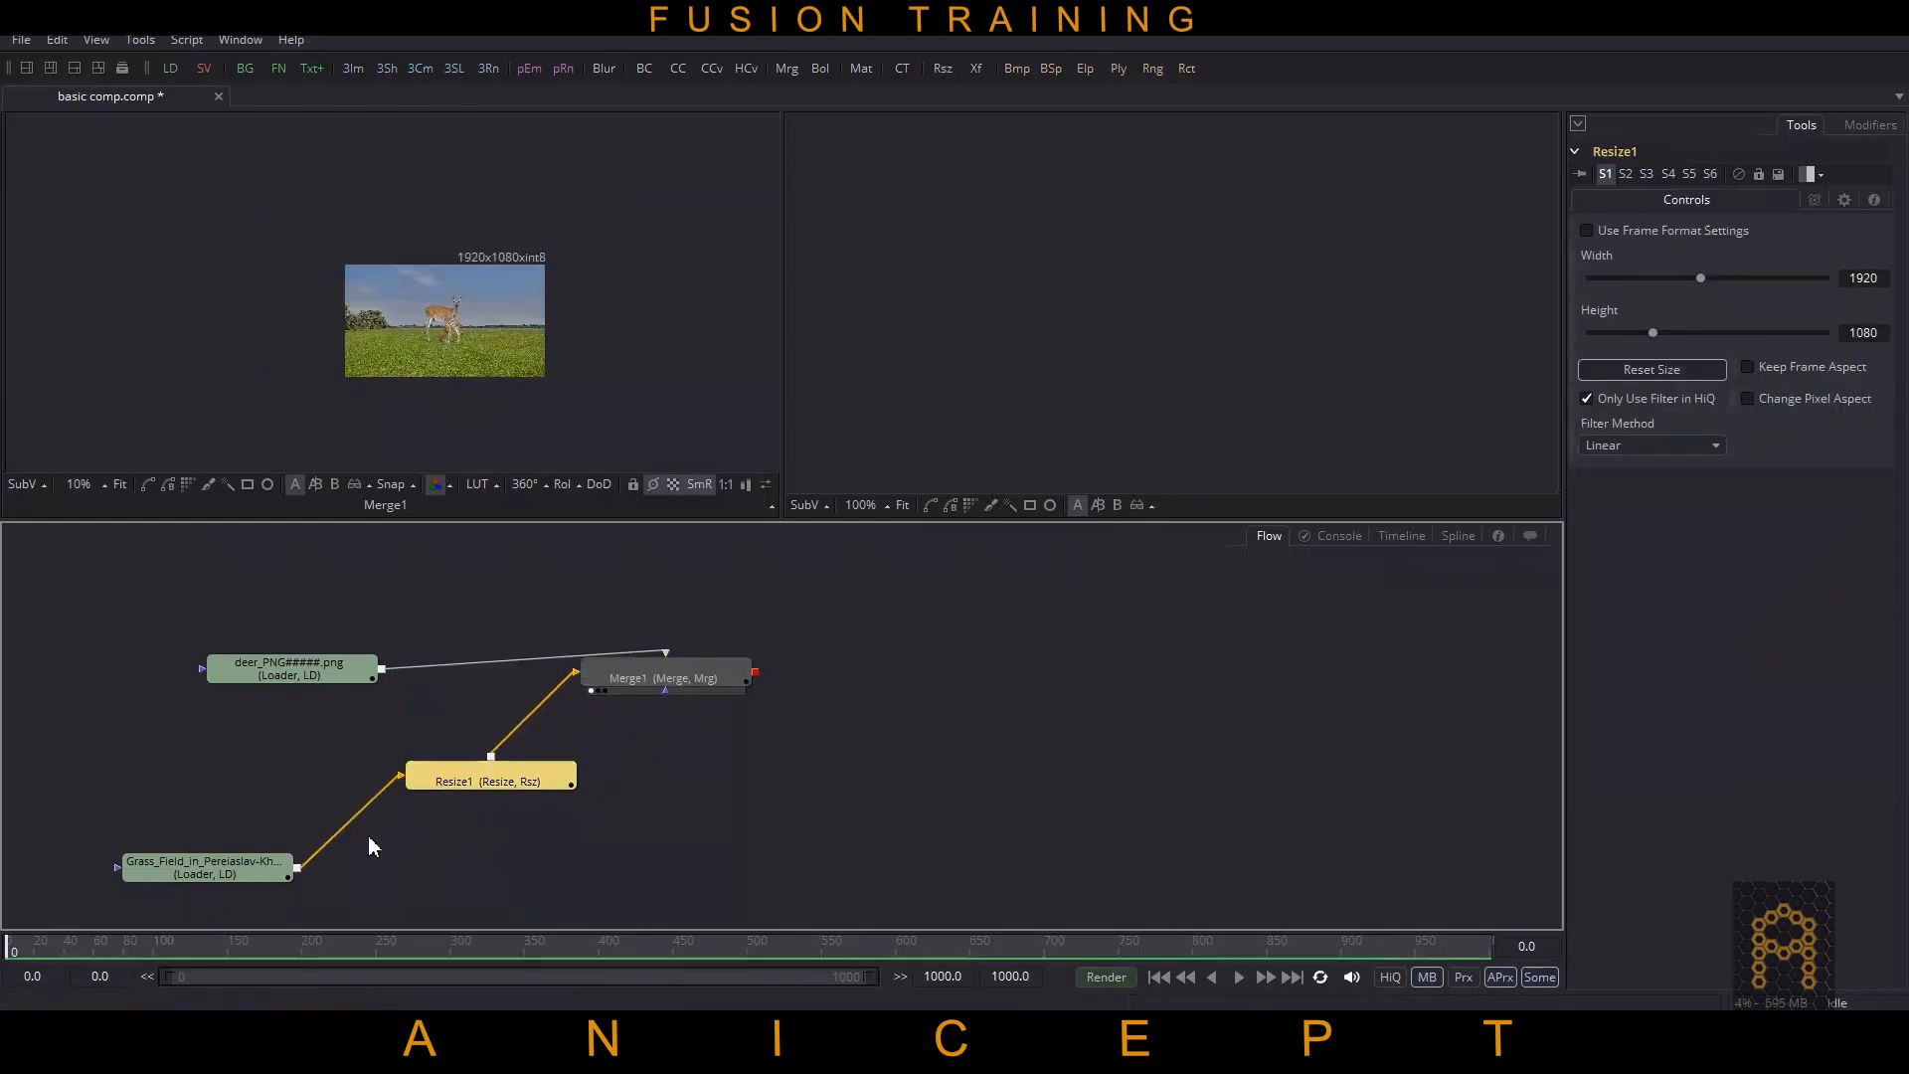
pyautogui.moveTo(248, 883); pyautogui.dragTo(227, 882)
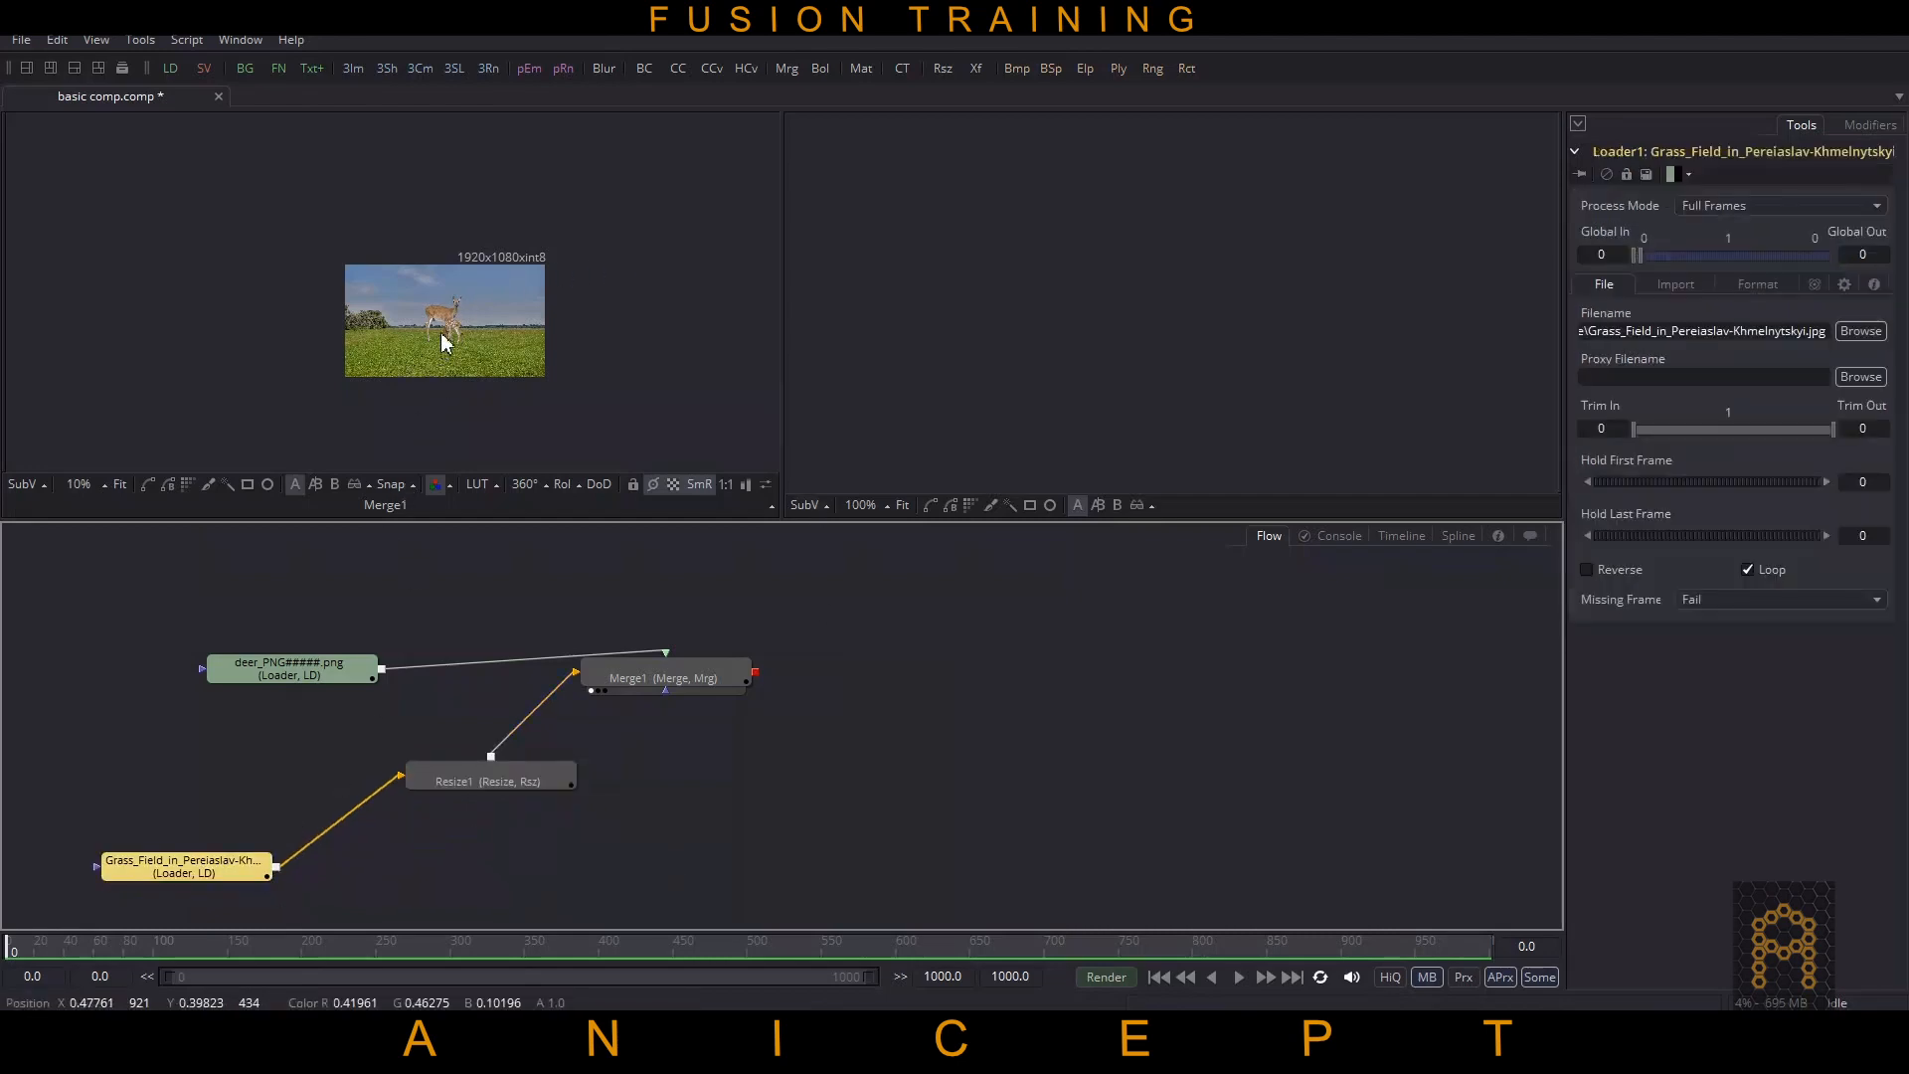
pyautogui.click(121, 486)
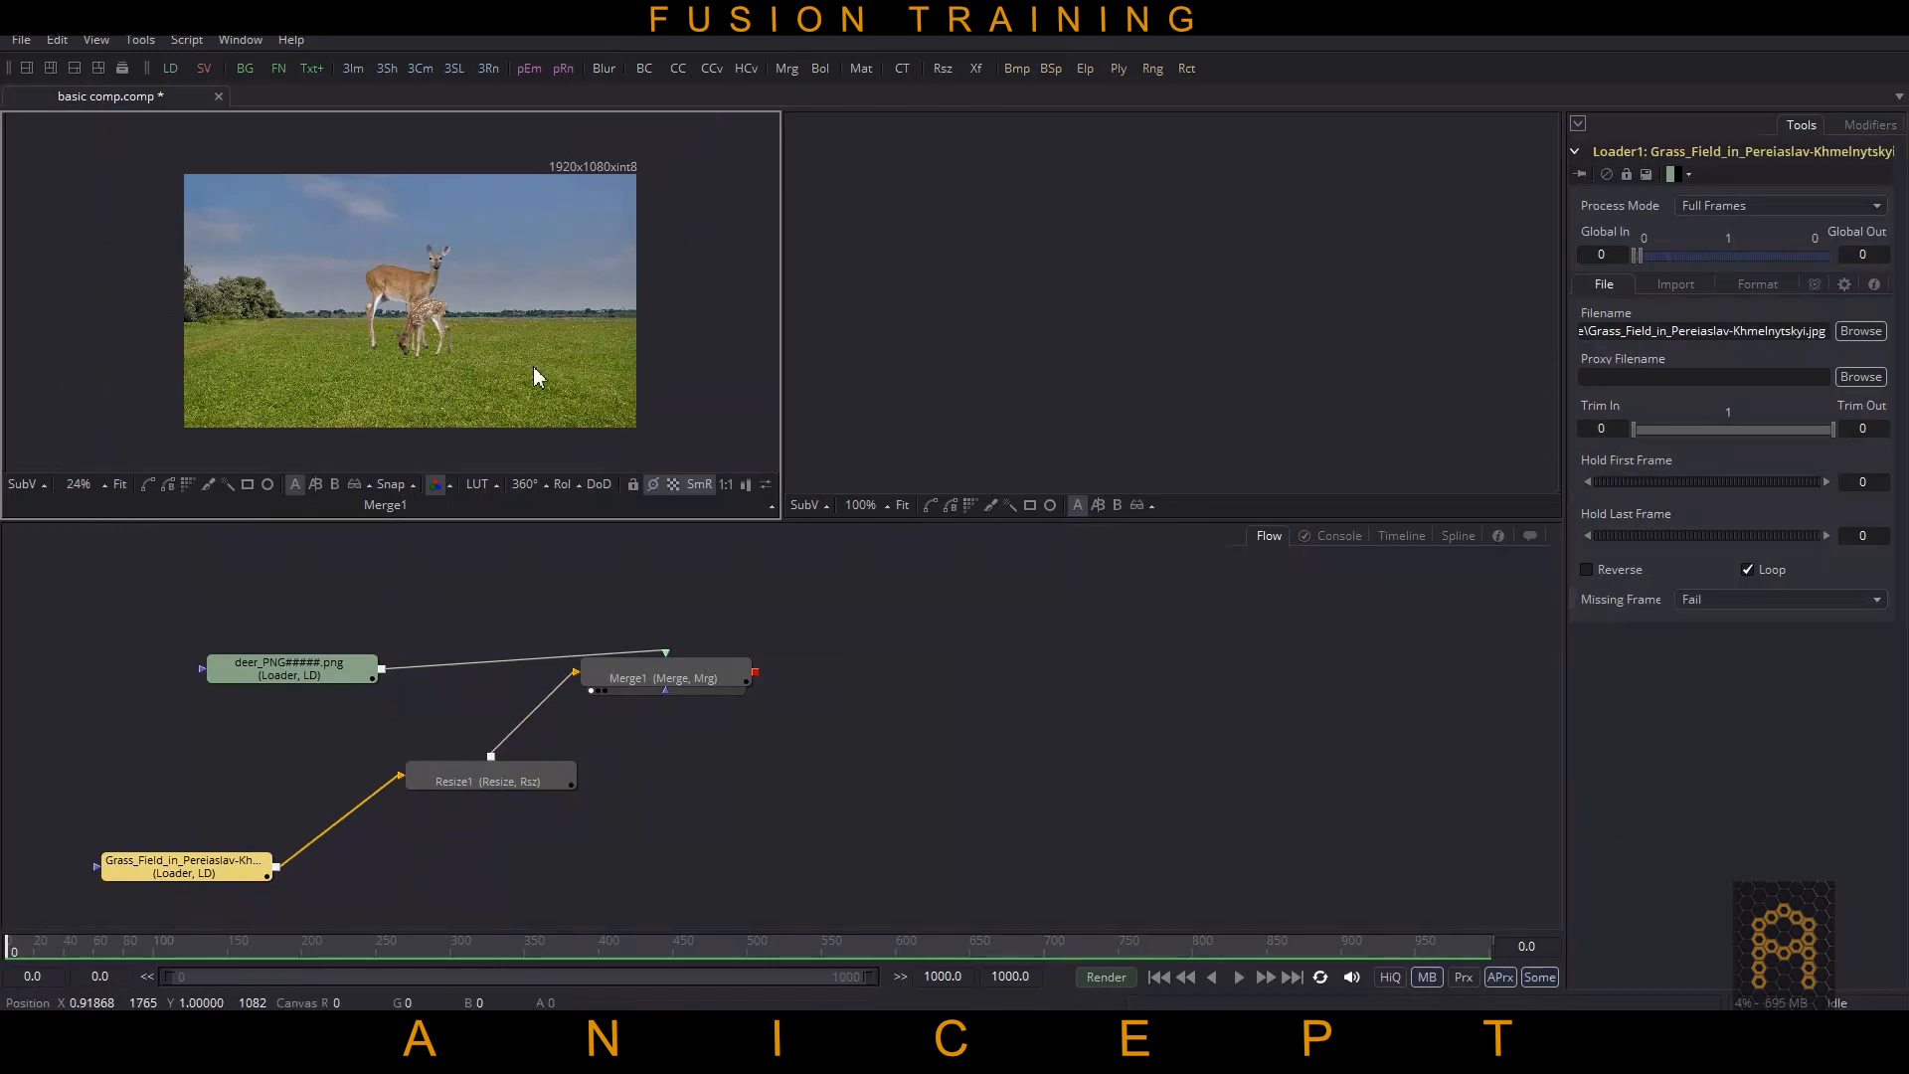
# Step: Try Keep Frame Aspect on the Resize node, and turn it back off with the height restored to 1080
pyautogui.click(490, 779)
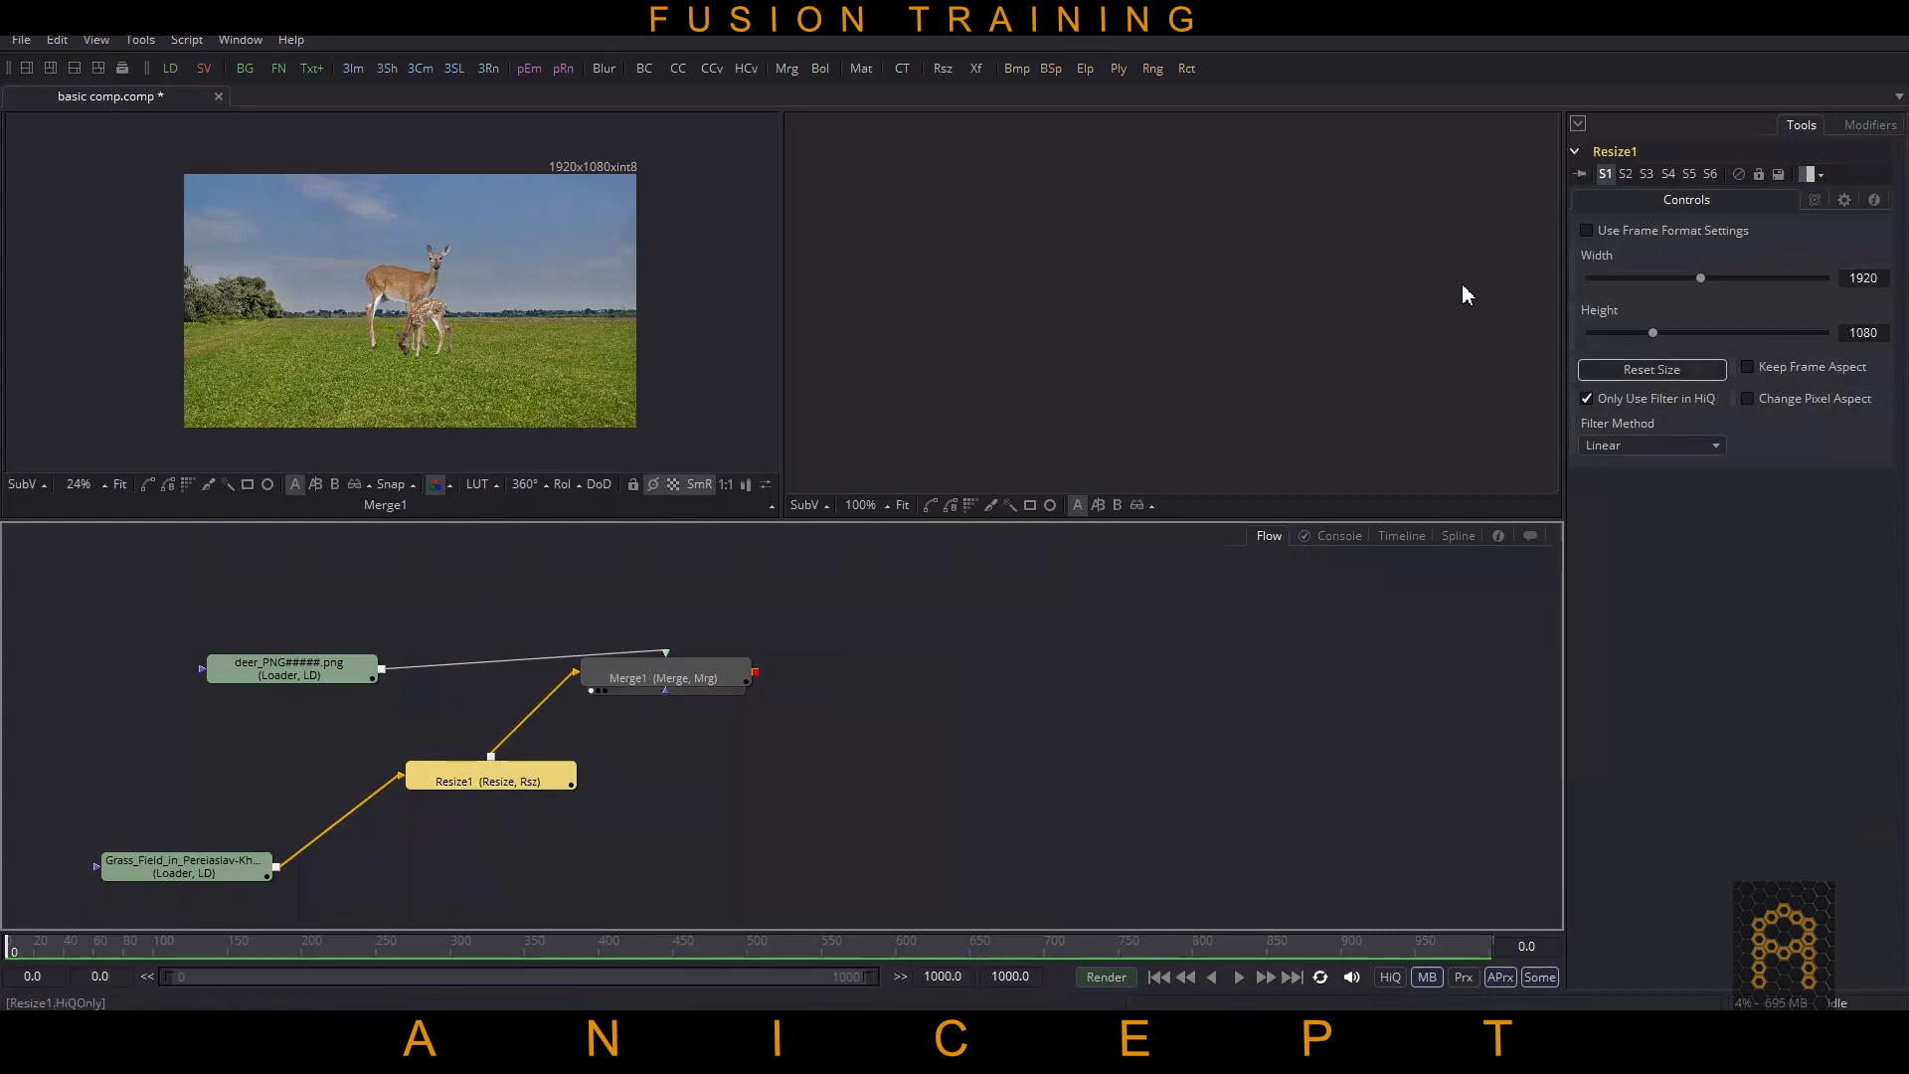
pyautogui.click(1748, 368)
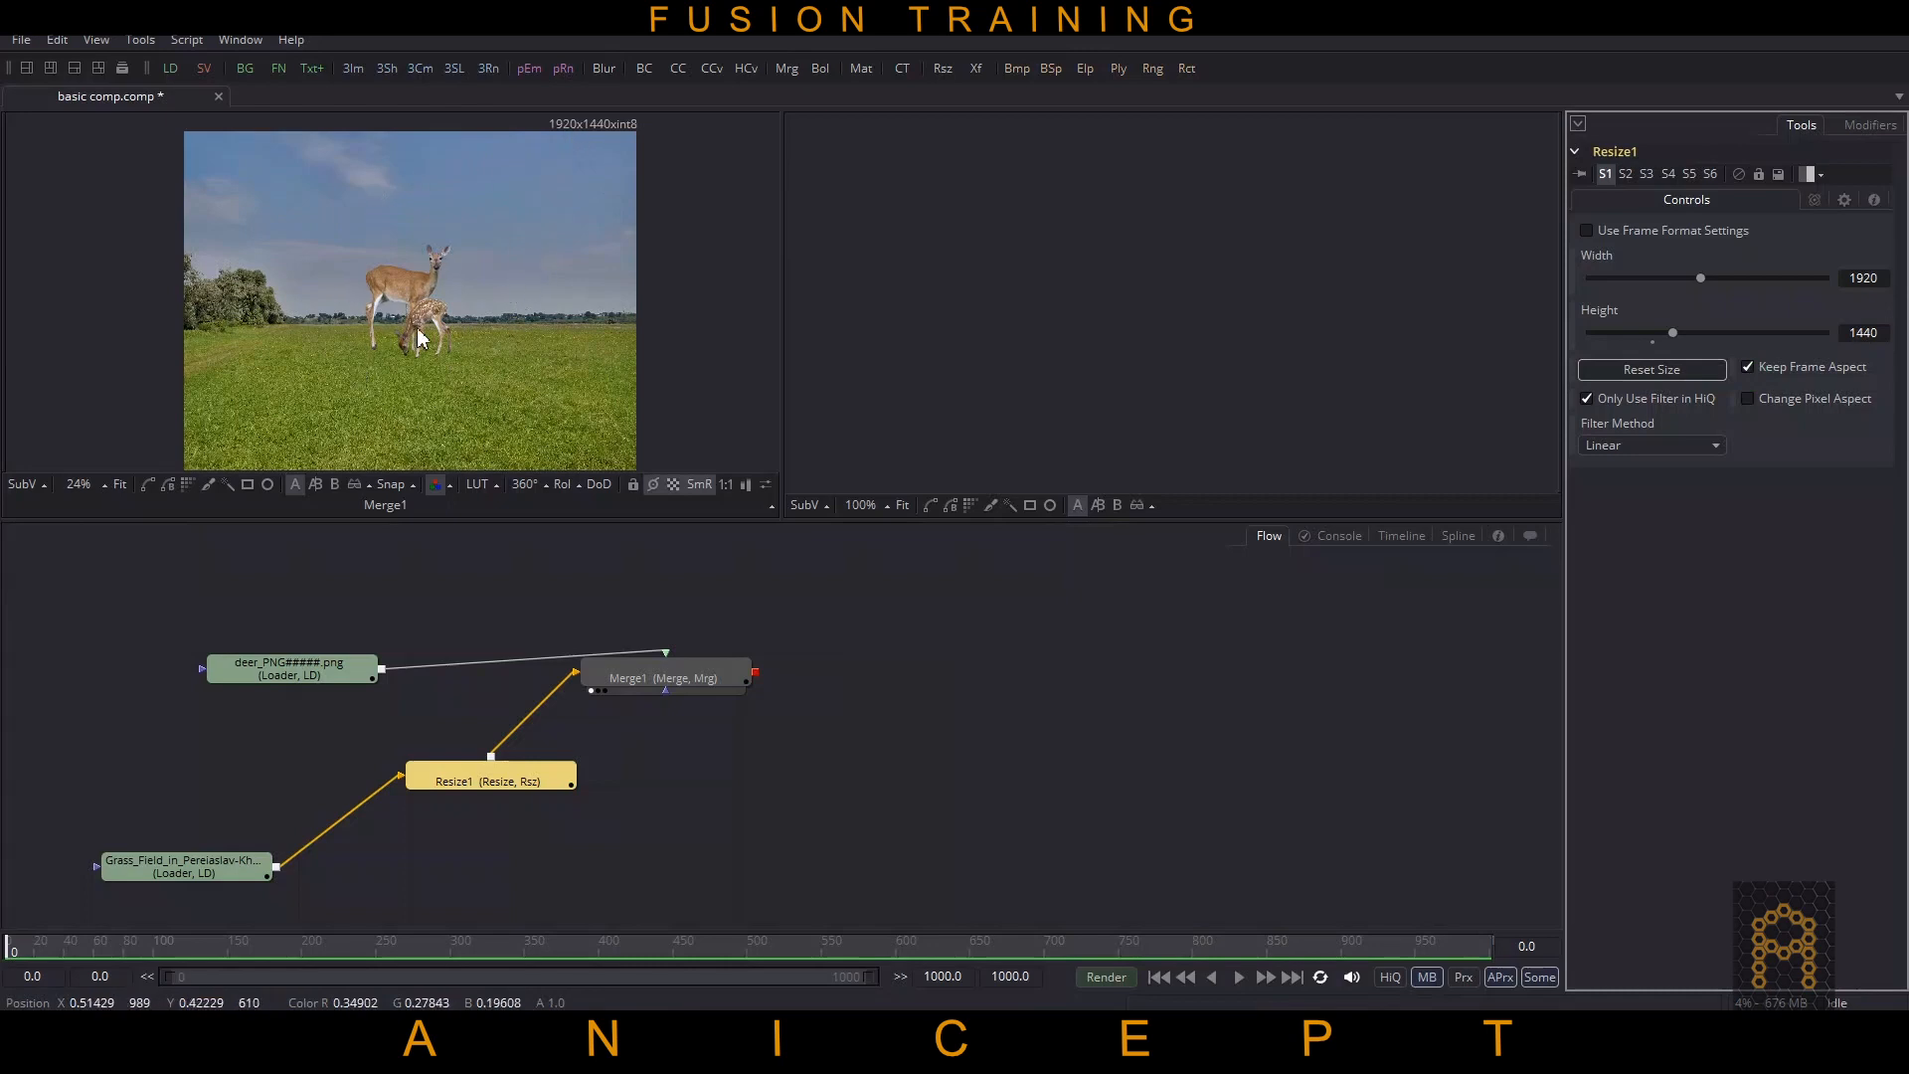
pyautogui.click(1751, 370)
pyautogui.click(1865, 336)
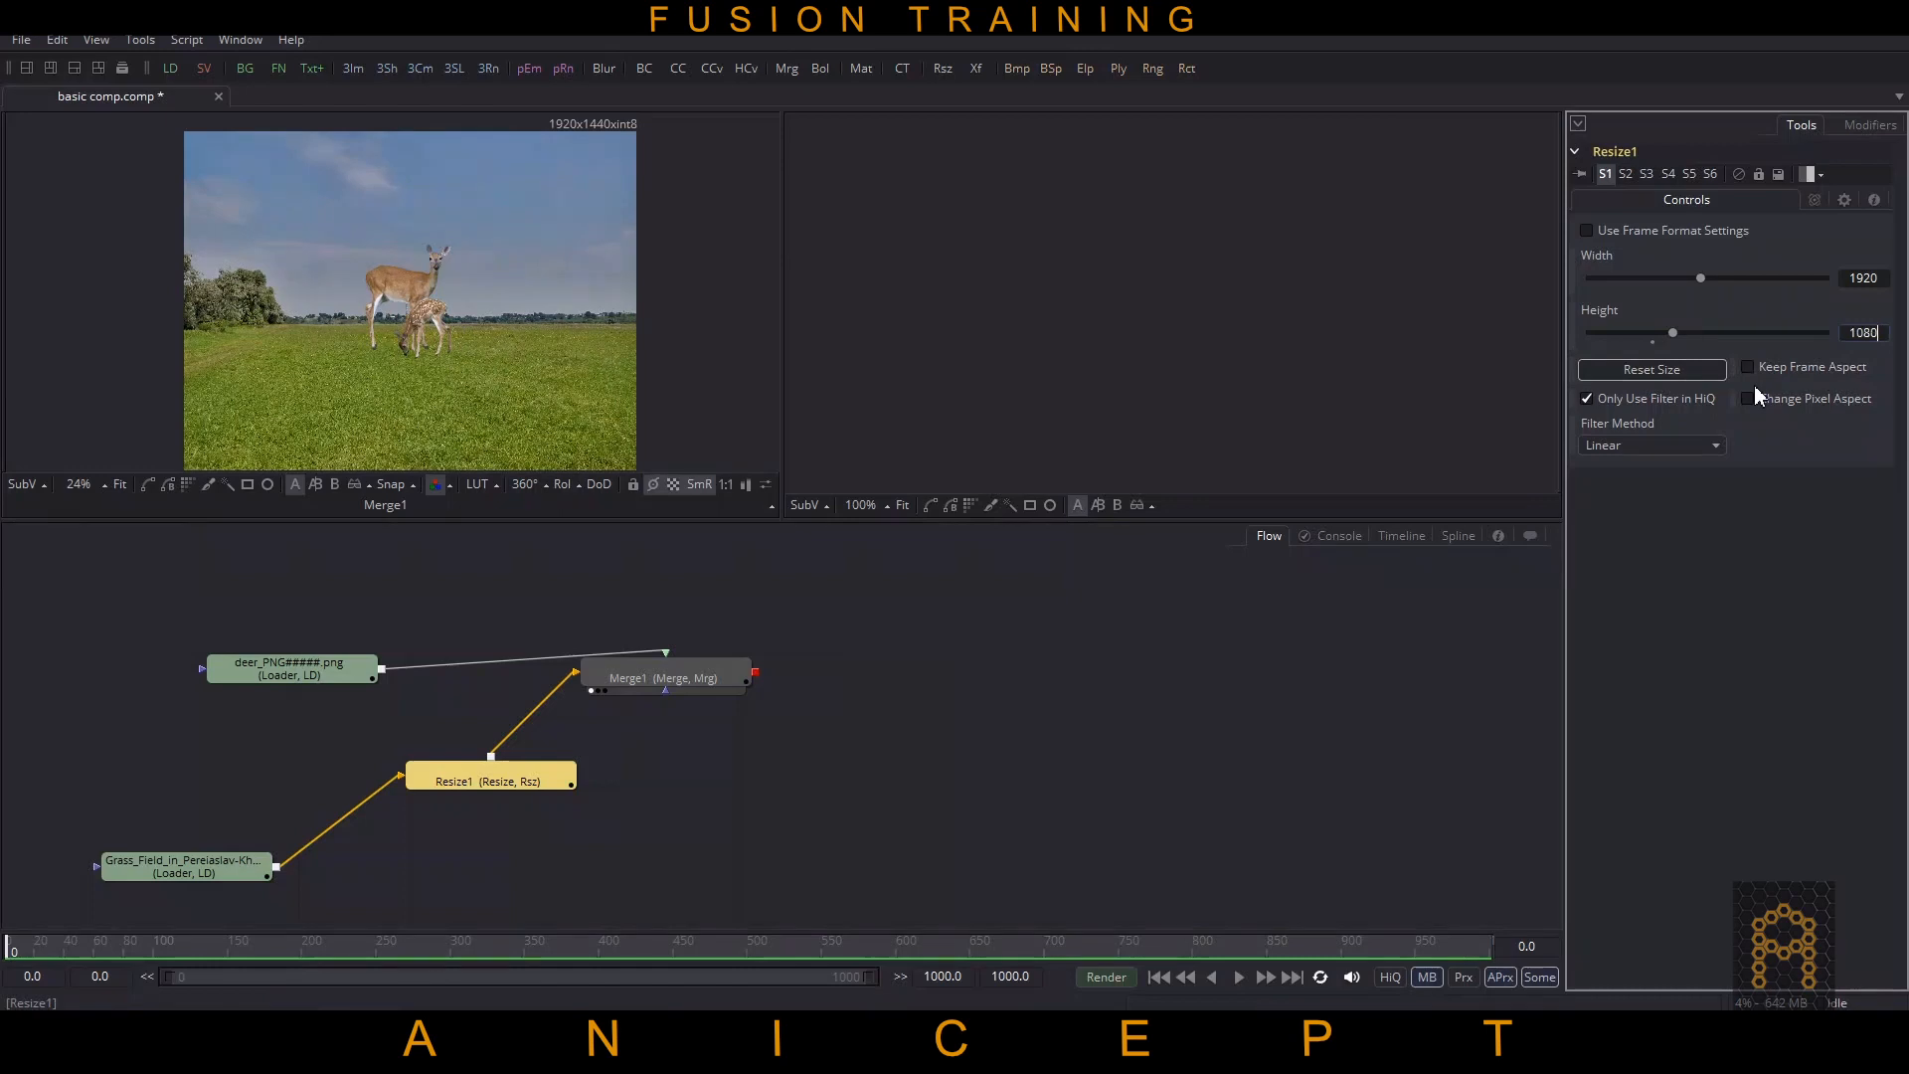
pyautogui.press('Tab')
pyautogui.click(1350, 650)
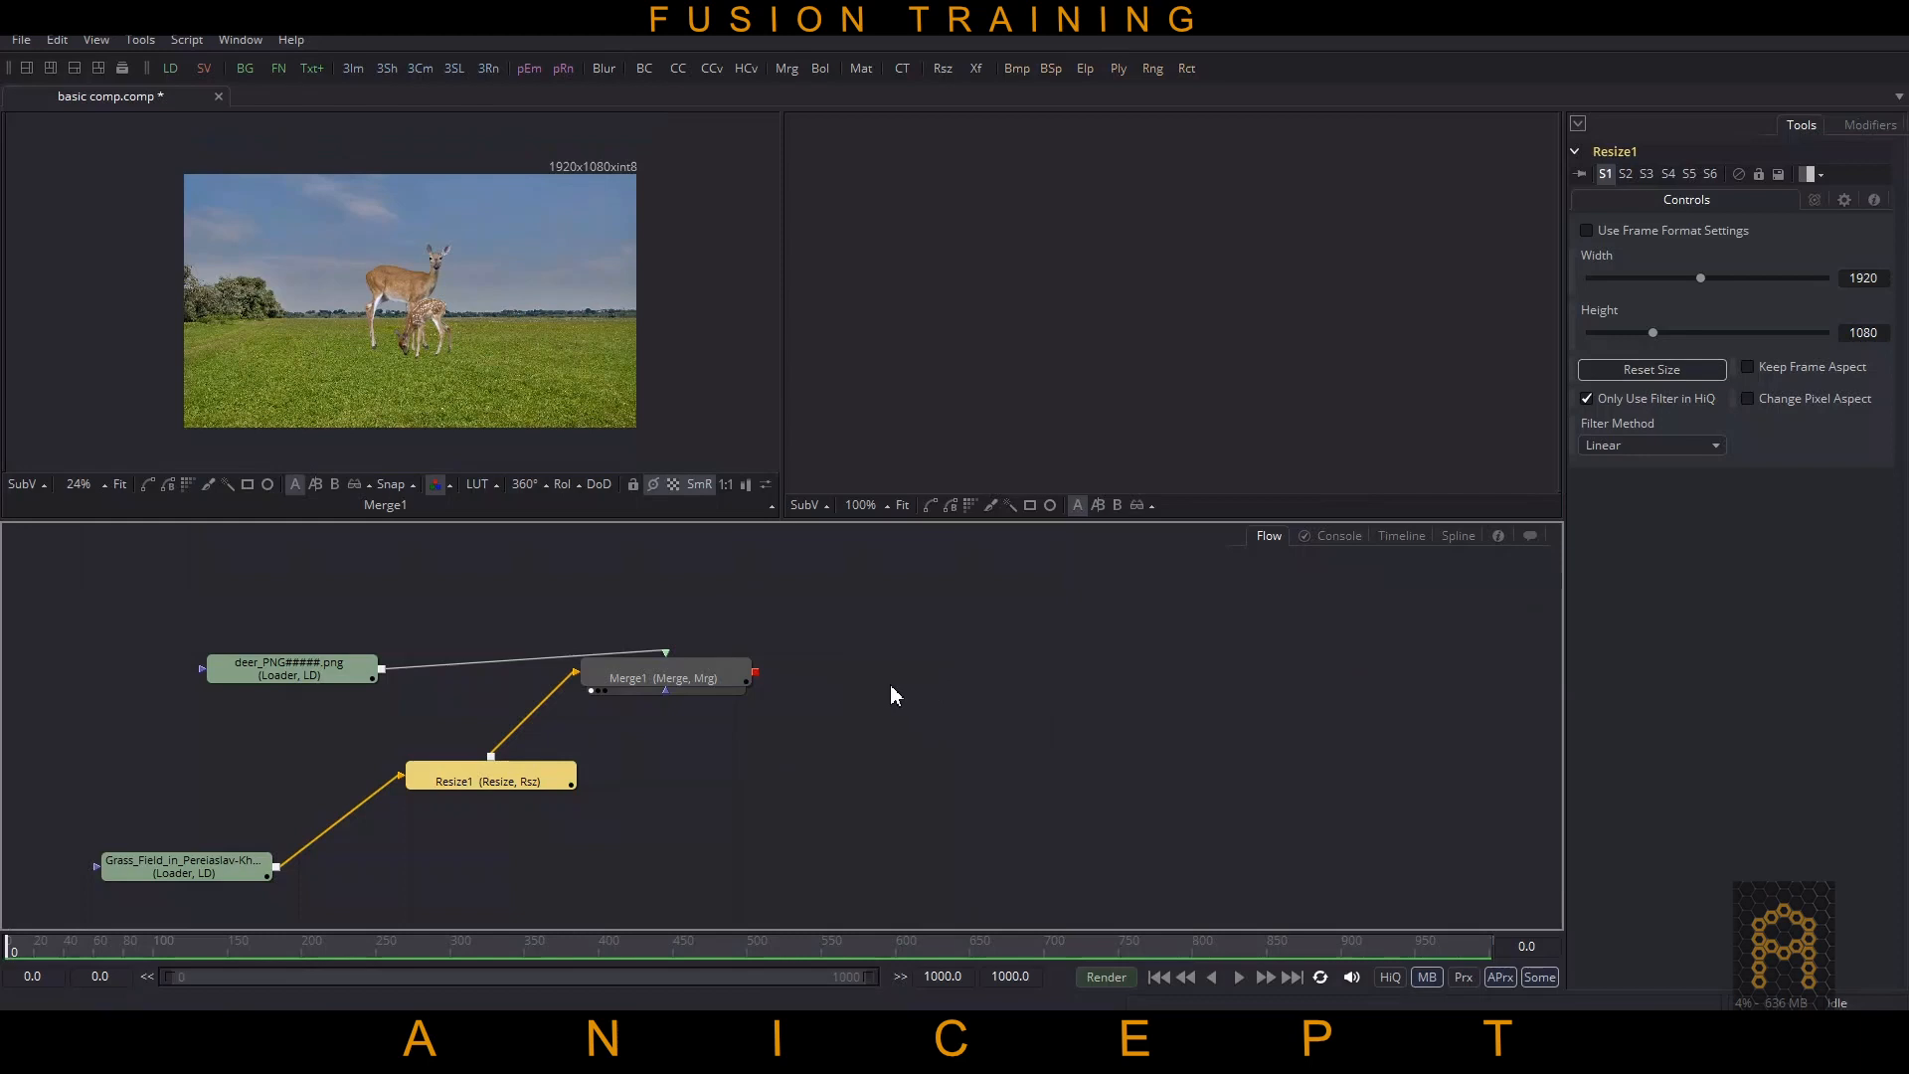
# Step: Make room between the deer loader and Merge1 and insert a Transform node after the deer loader
pyautogui.moveTo(686, 682); pyautogui.dragTo(752, 708)
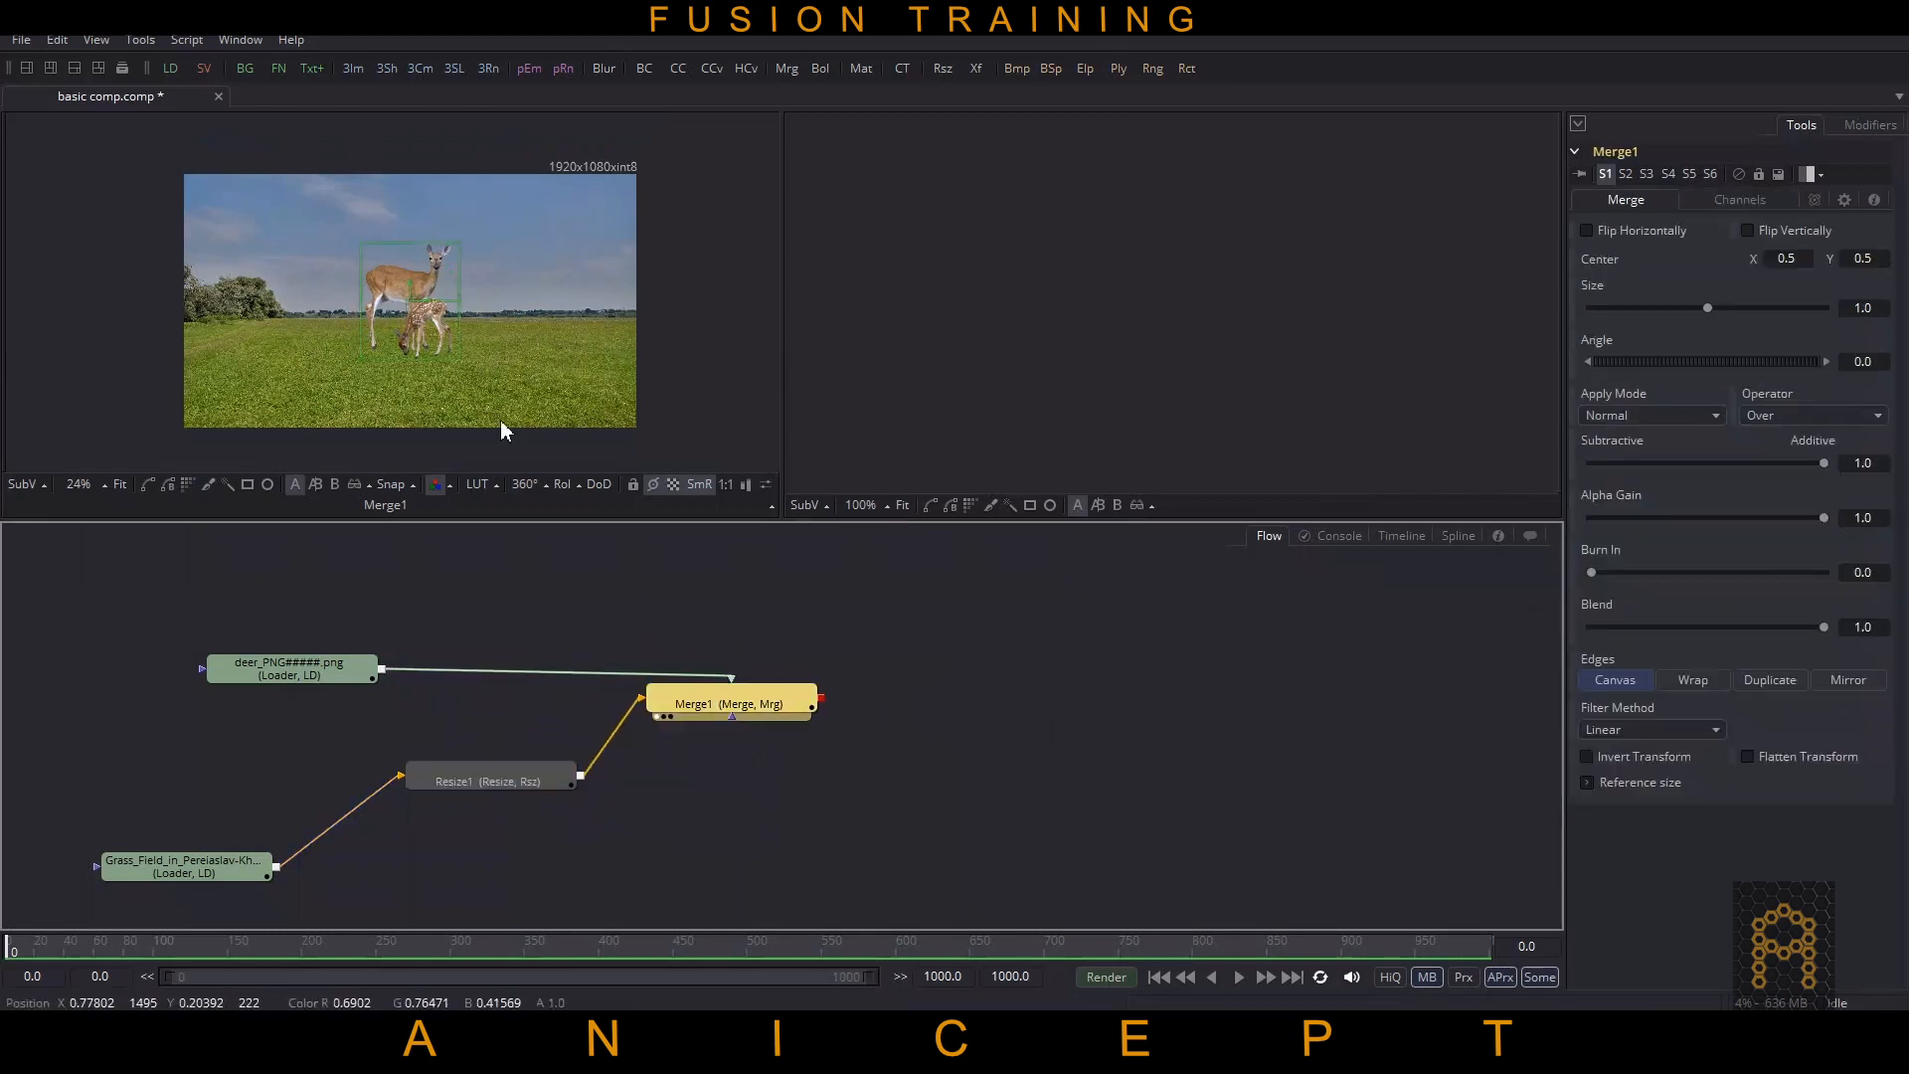
pyautogui.moveTo(290, 671); pyautogui.dragTo(178, 669)
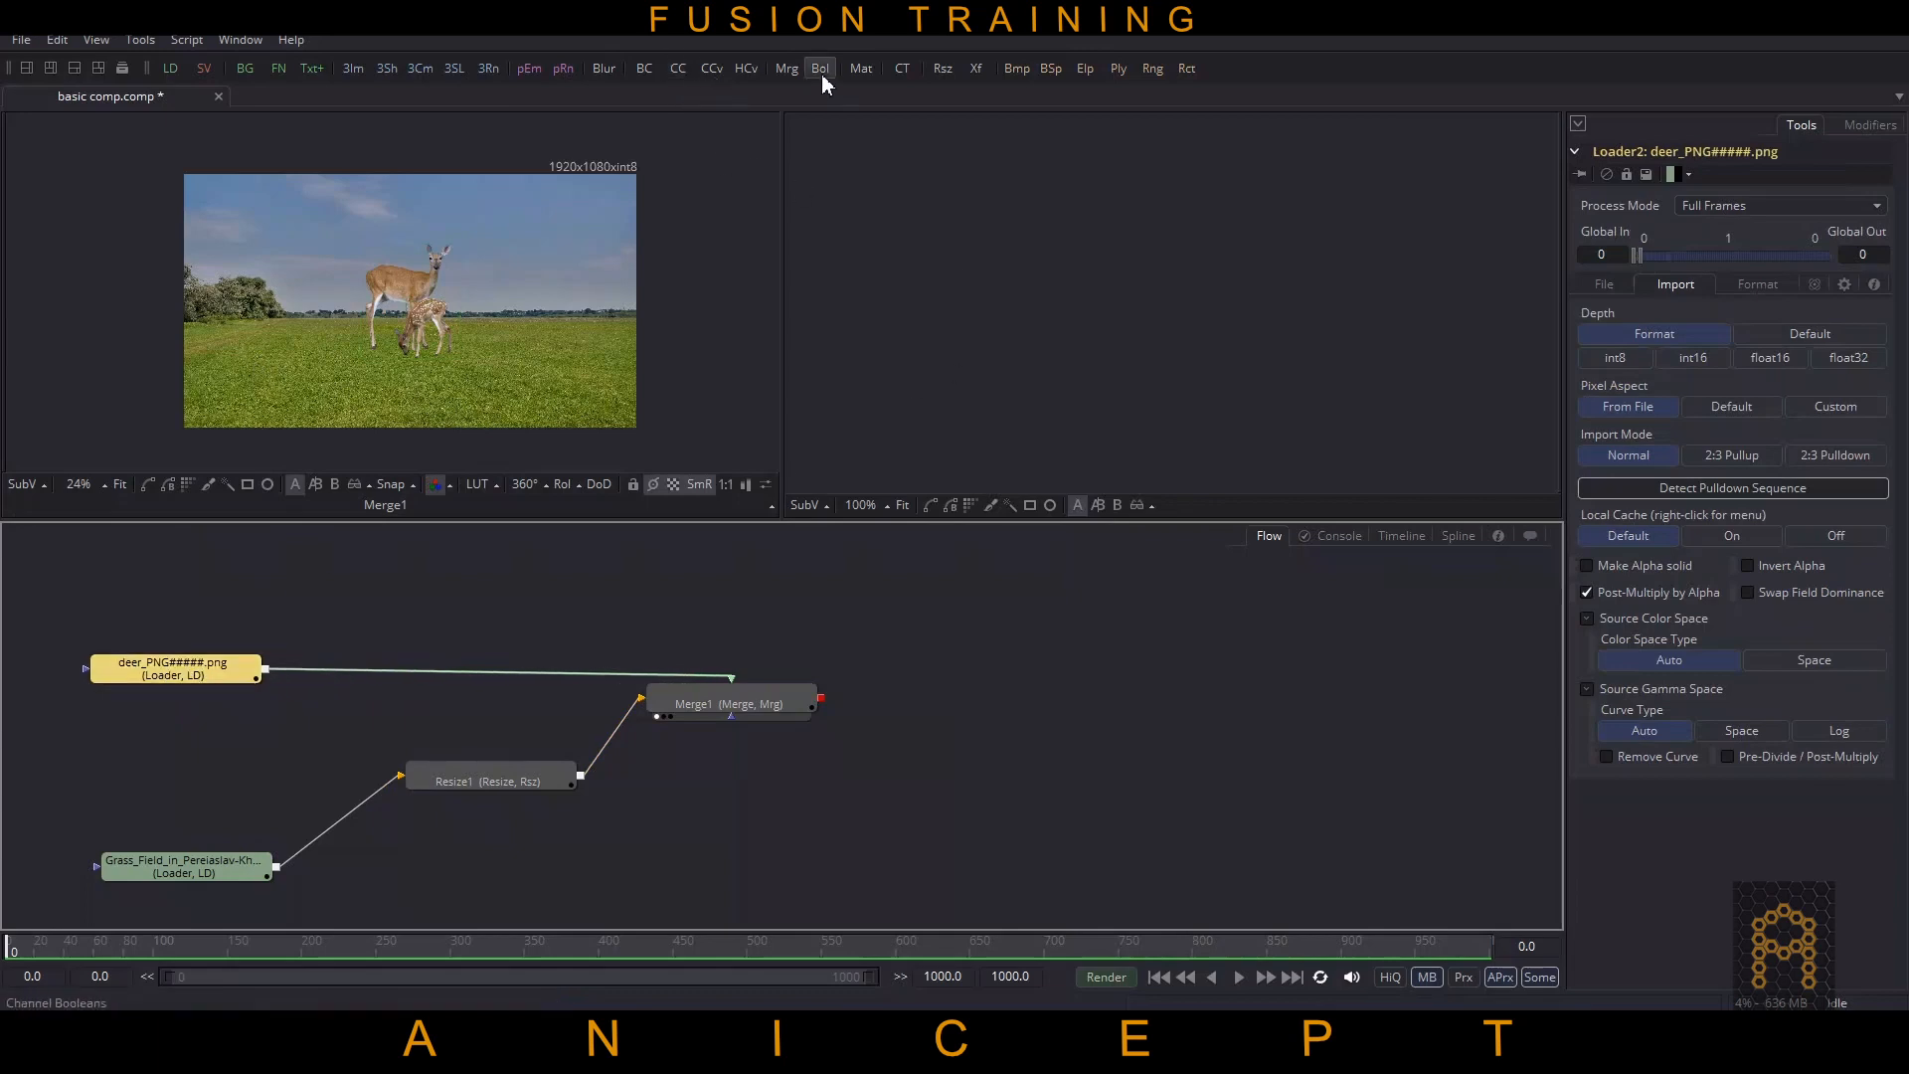
pyautogui.click(979, 69)
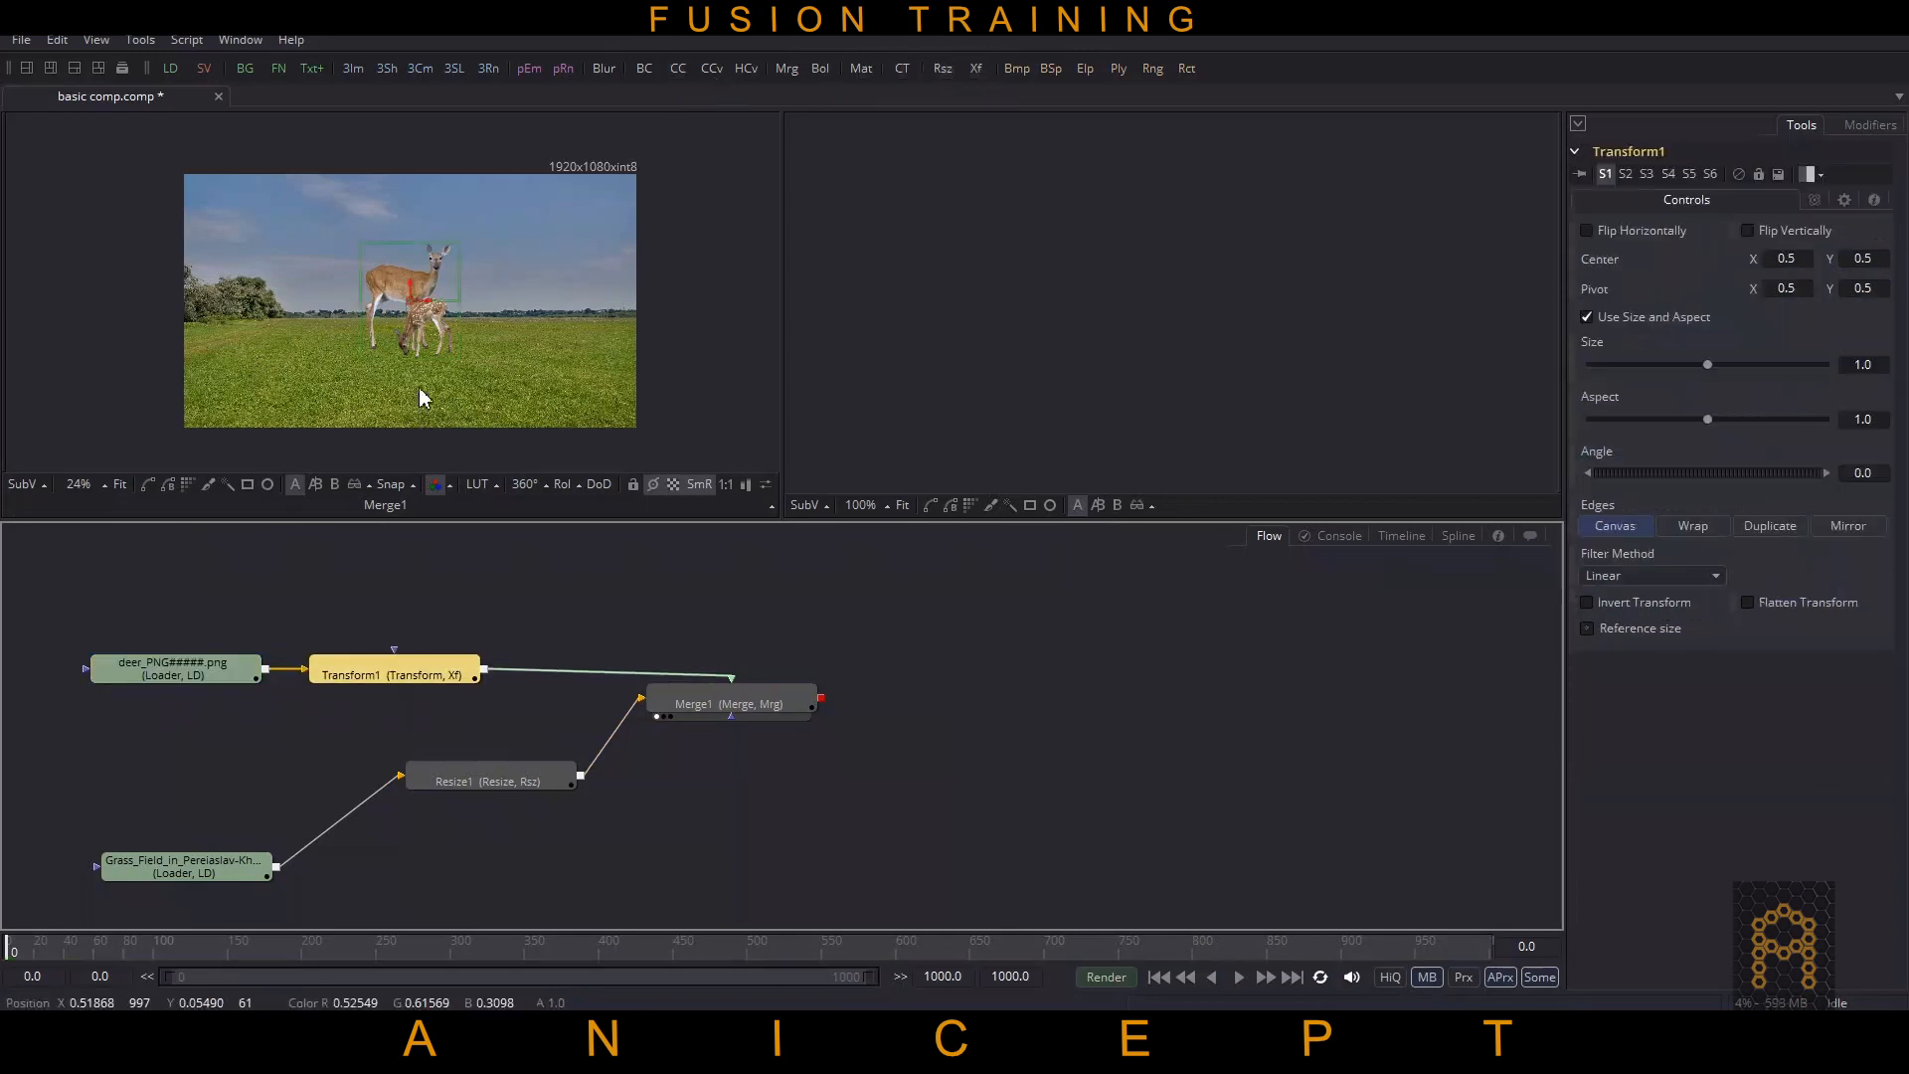
# Step: Move the deer to the lower left of the field using the Transform node, with its center at about X -0.85, Y -0.04
pyautogui.moveTo(414, 316); pyautogui.dragTo(279, 378)
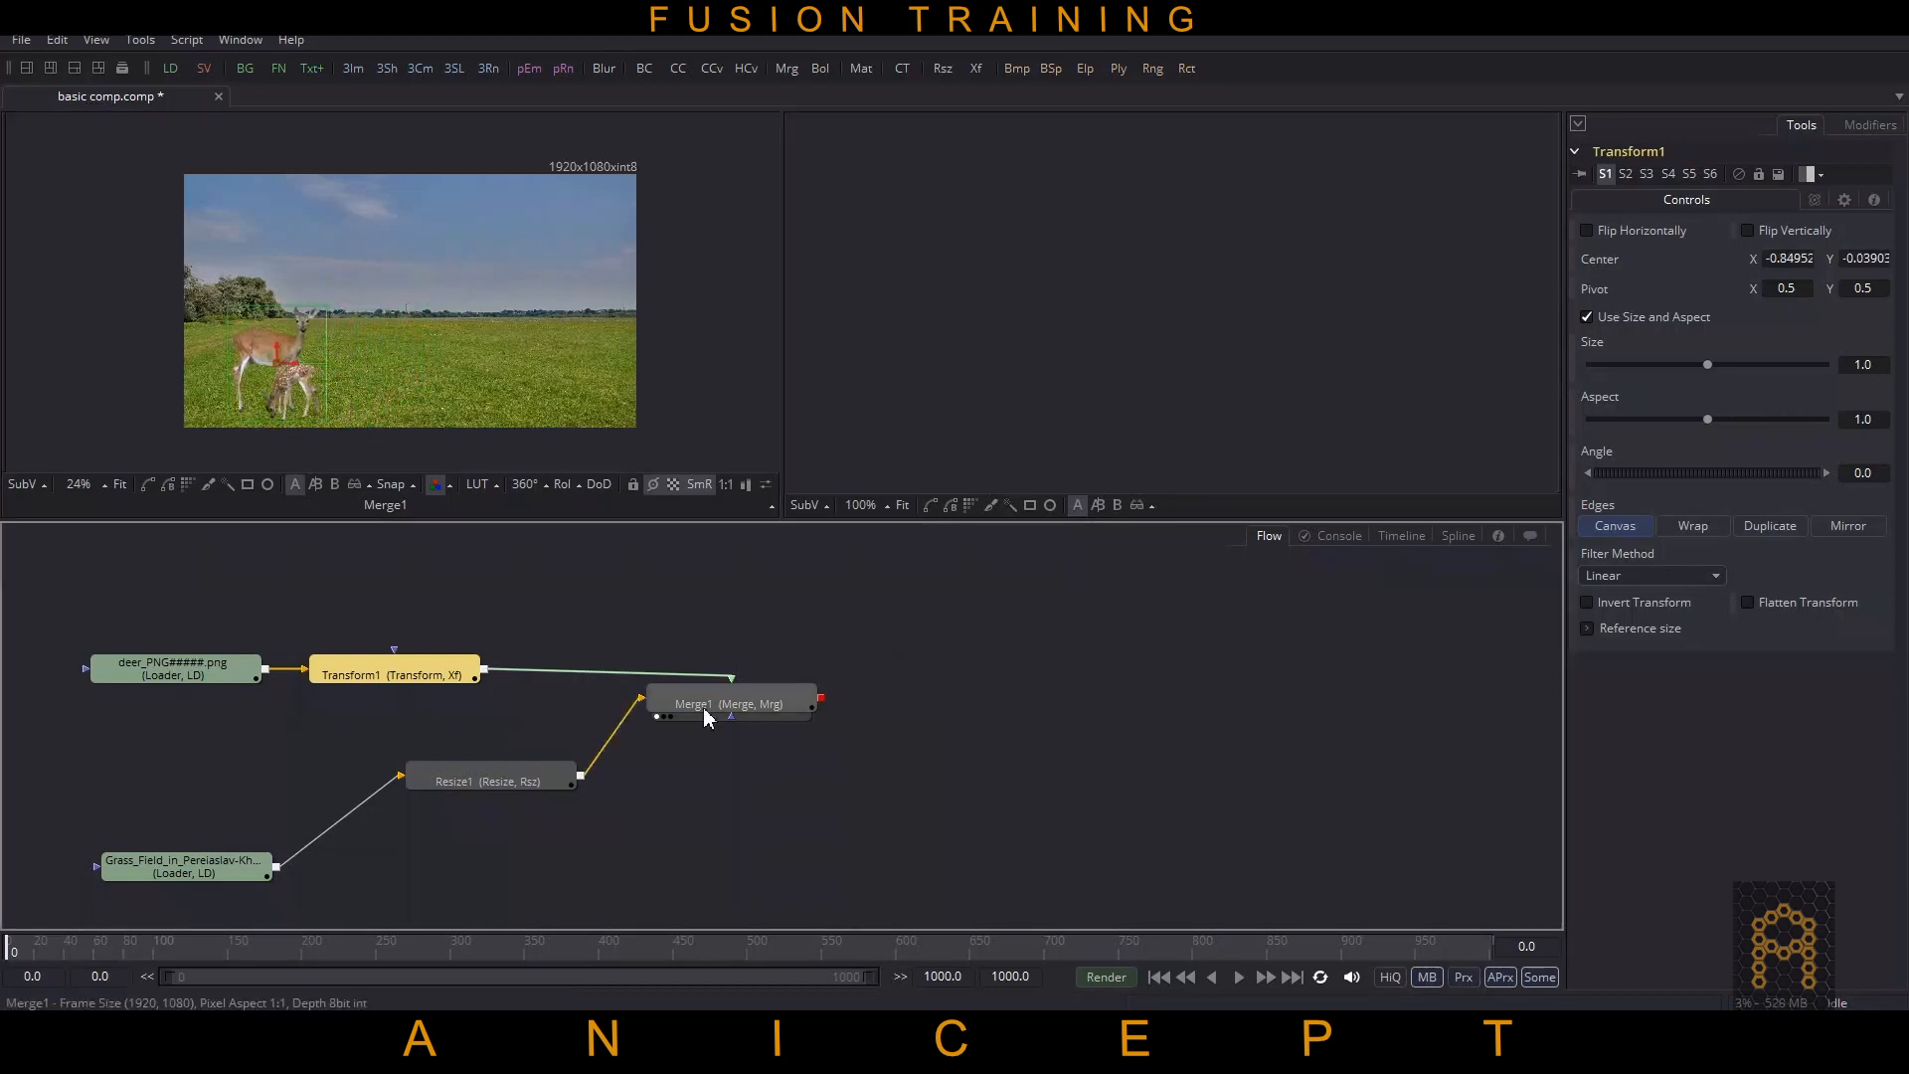
pyautogui.moveTo(736, 704); pyautogui.dragTo(744, 704)
pyautogui.click(946, 672)
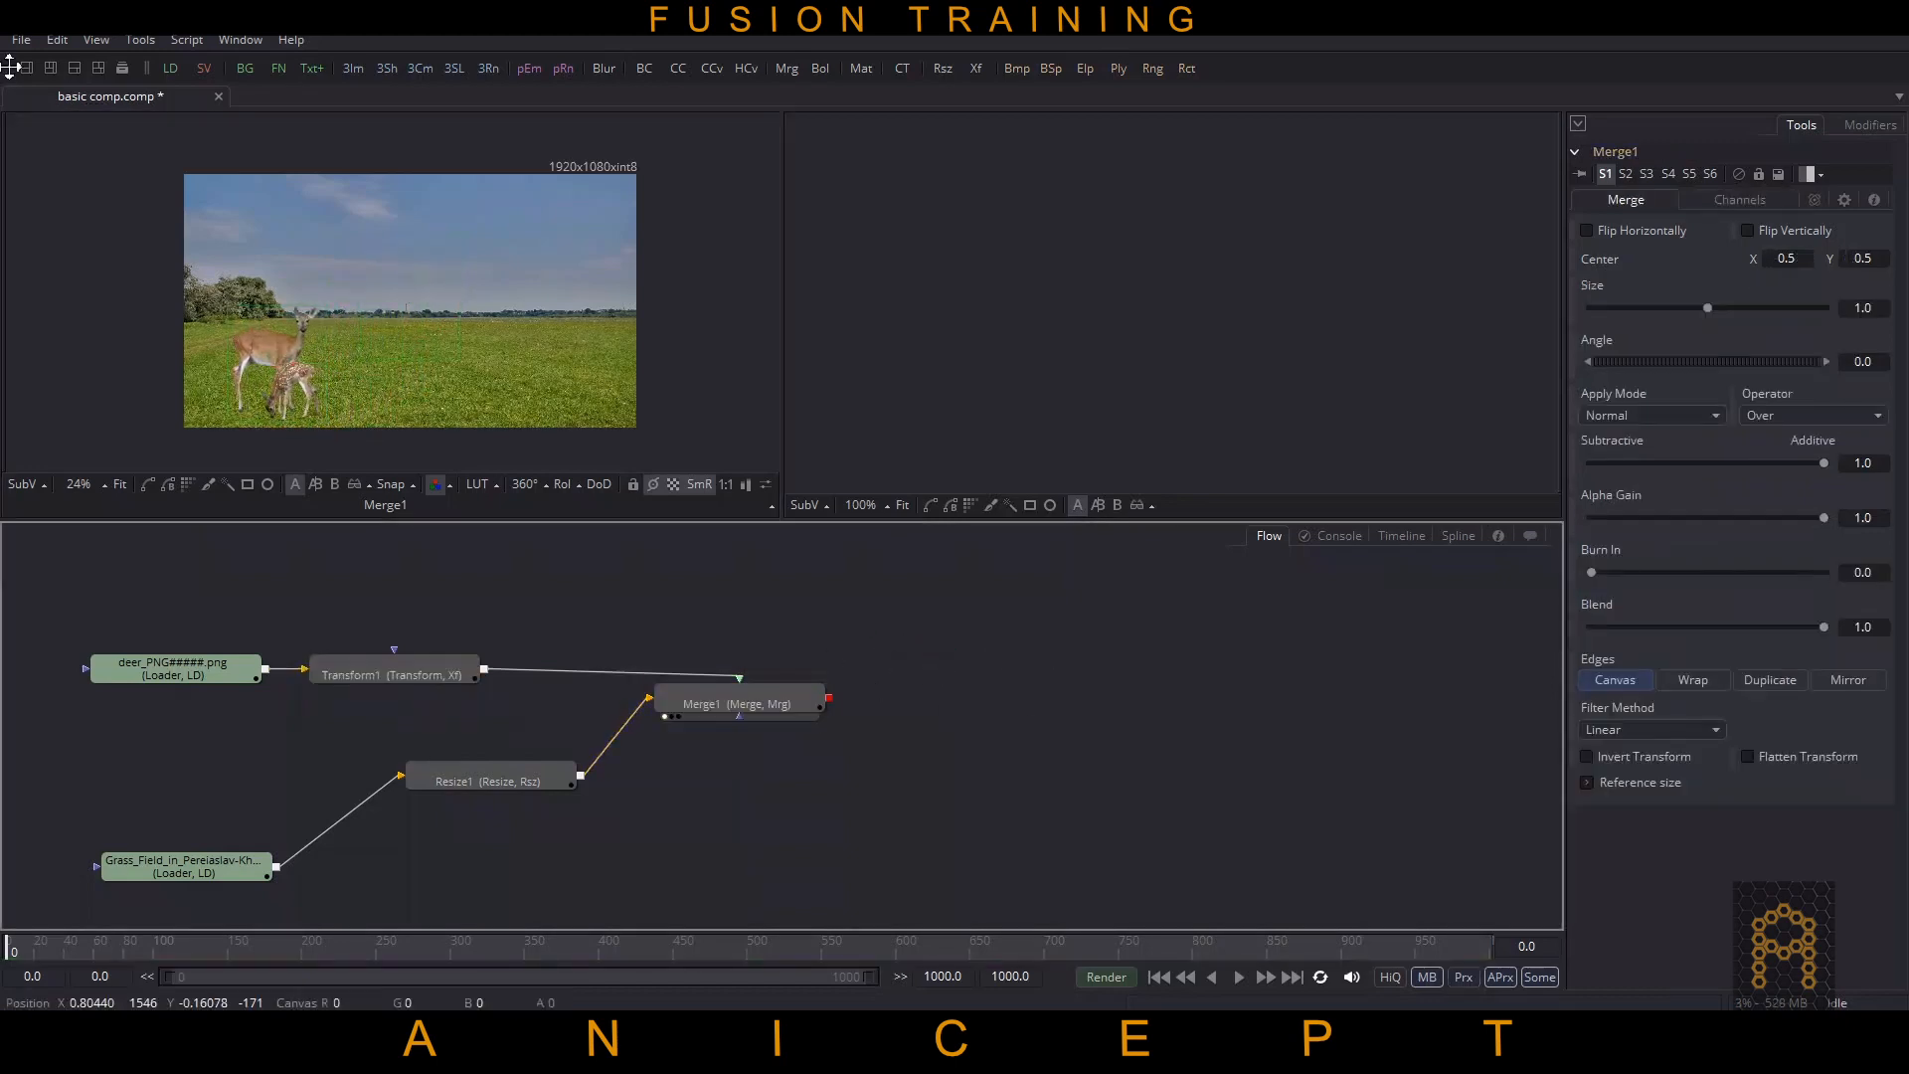
# Step: Load plane.png, arranging its loader above the deer's Transform node and shifting Merge1 slightly to the right
pyautogui.click(166, 69)
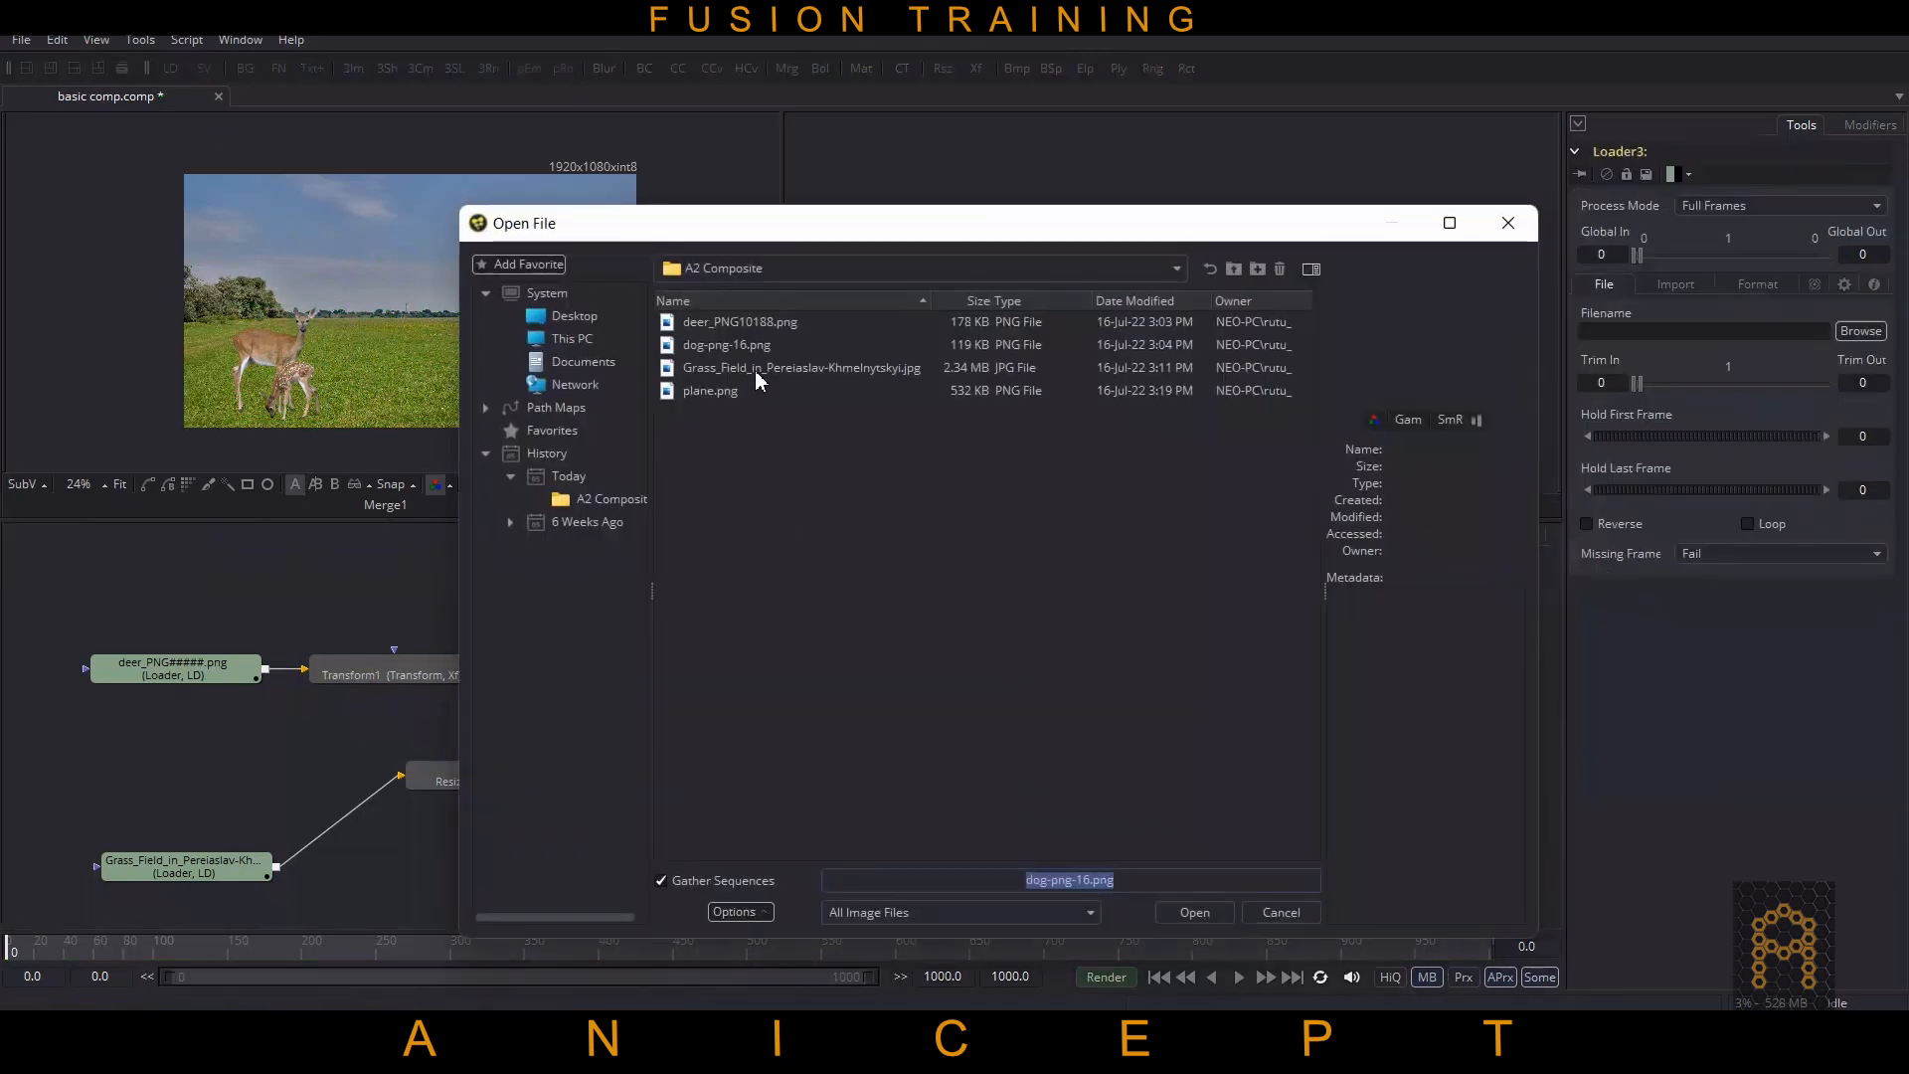
pyautogui.click(726, 395)
pyautogui.click(1196, 912)
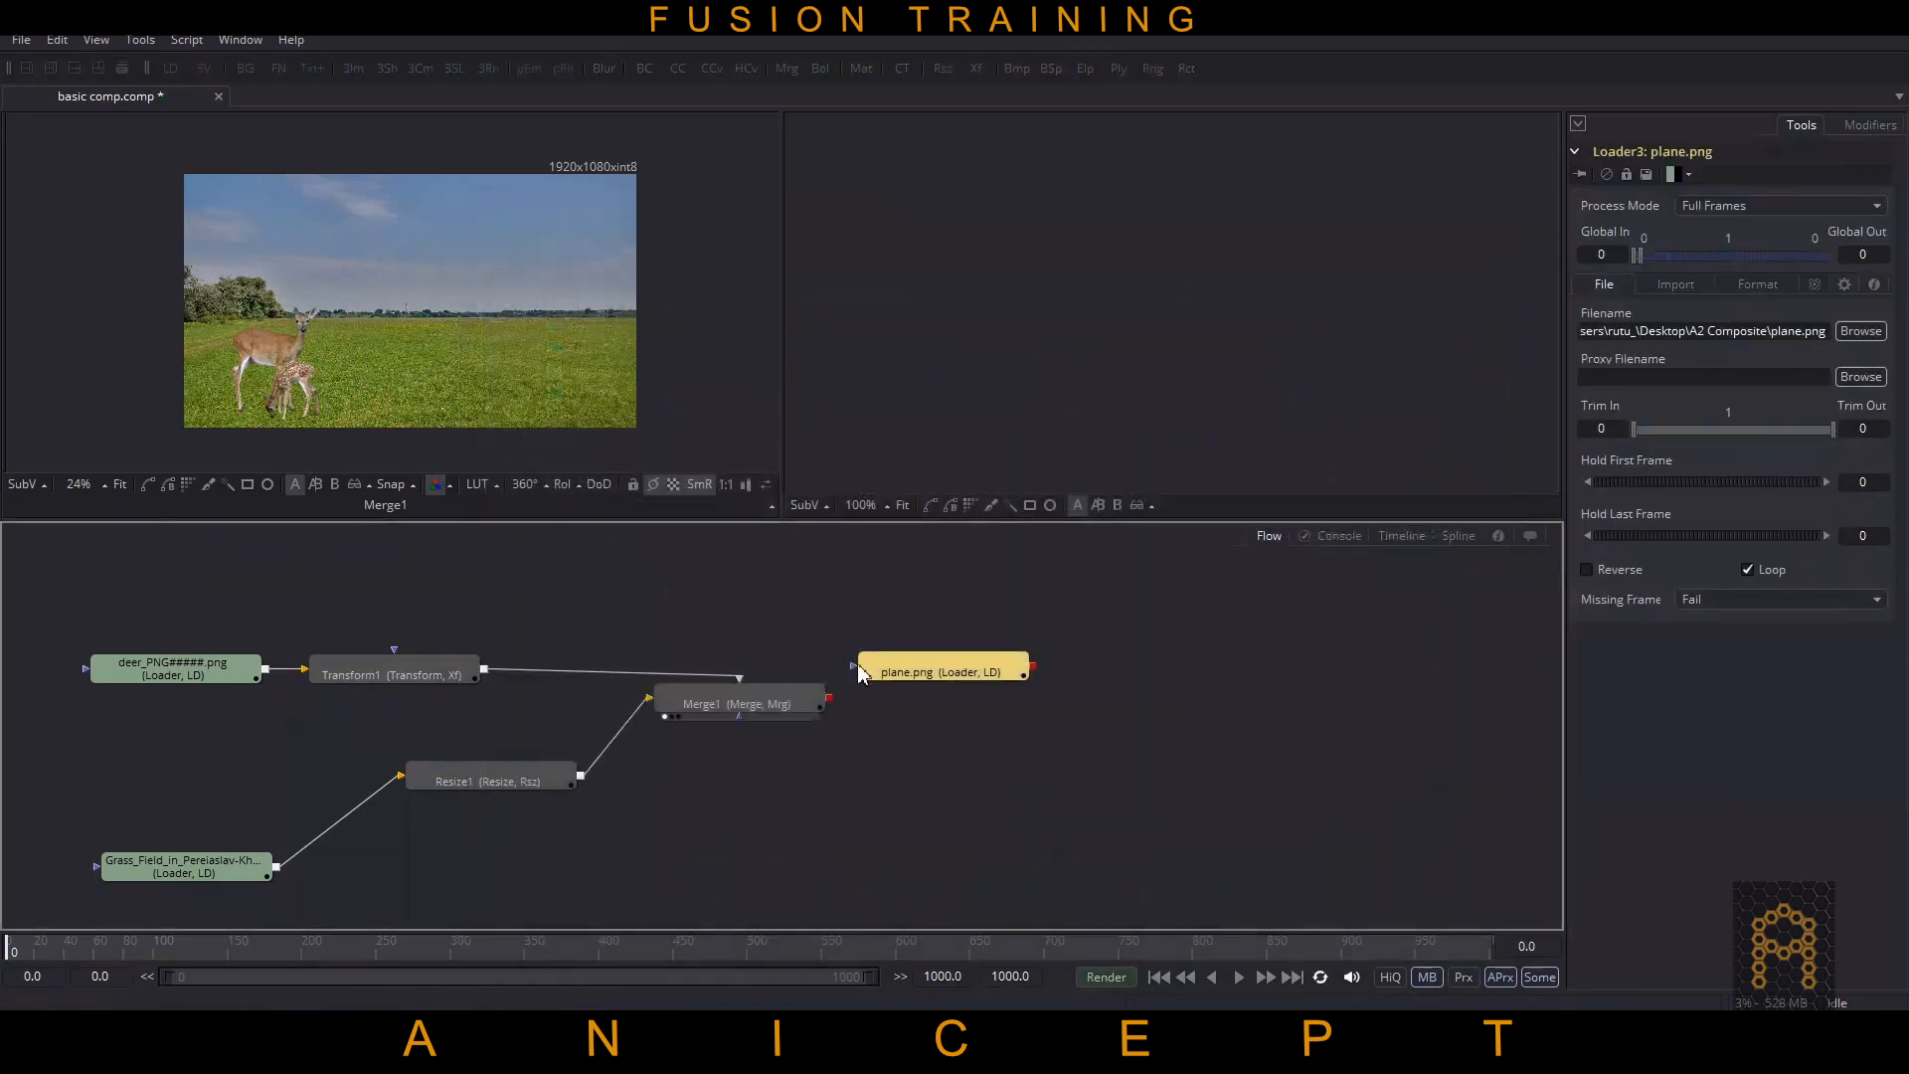
pyautogui.moveTo(955, 669); pyautogui.dragTo(599, 582)
pyautogui.click(787, 642)
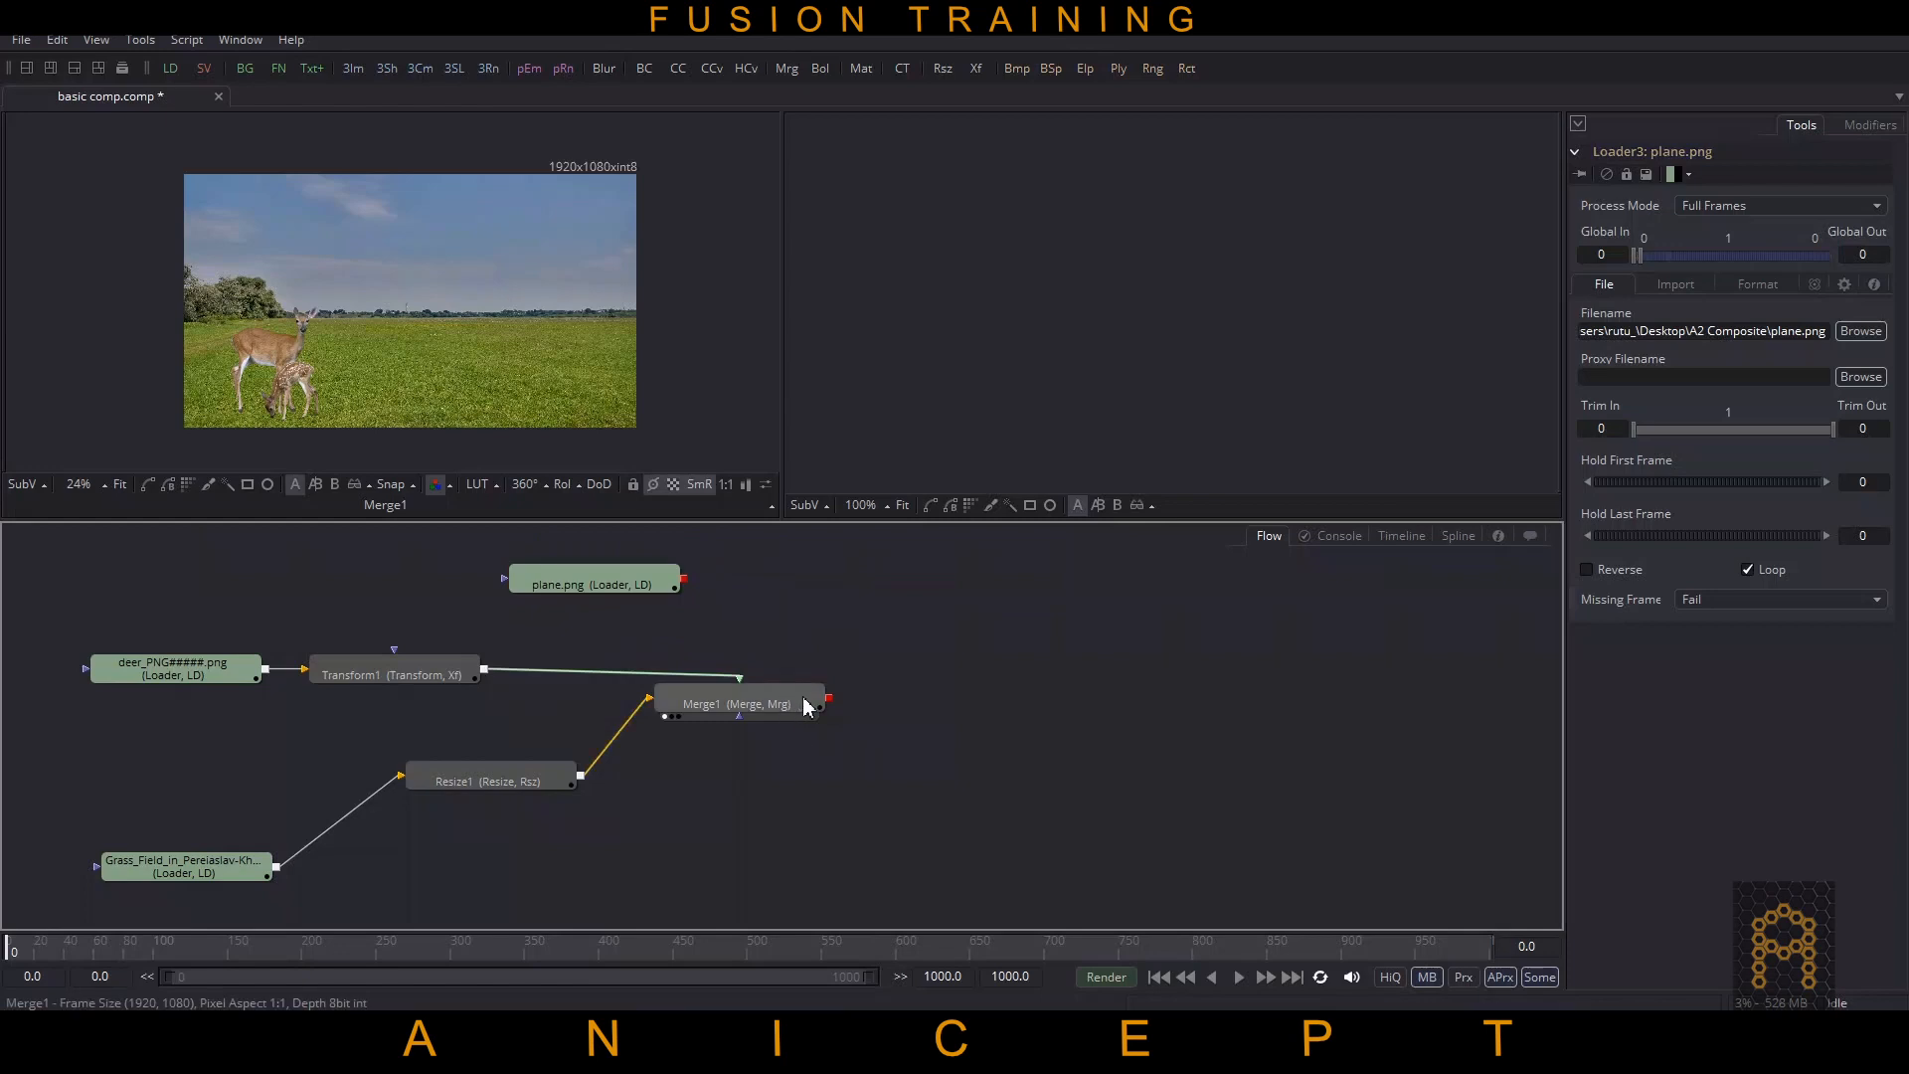
pyautogui.moveTo(803, 700); pyautogui.dragTo(838, 698)
pyautogui.click(1048, 743)
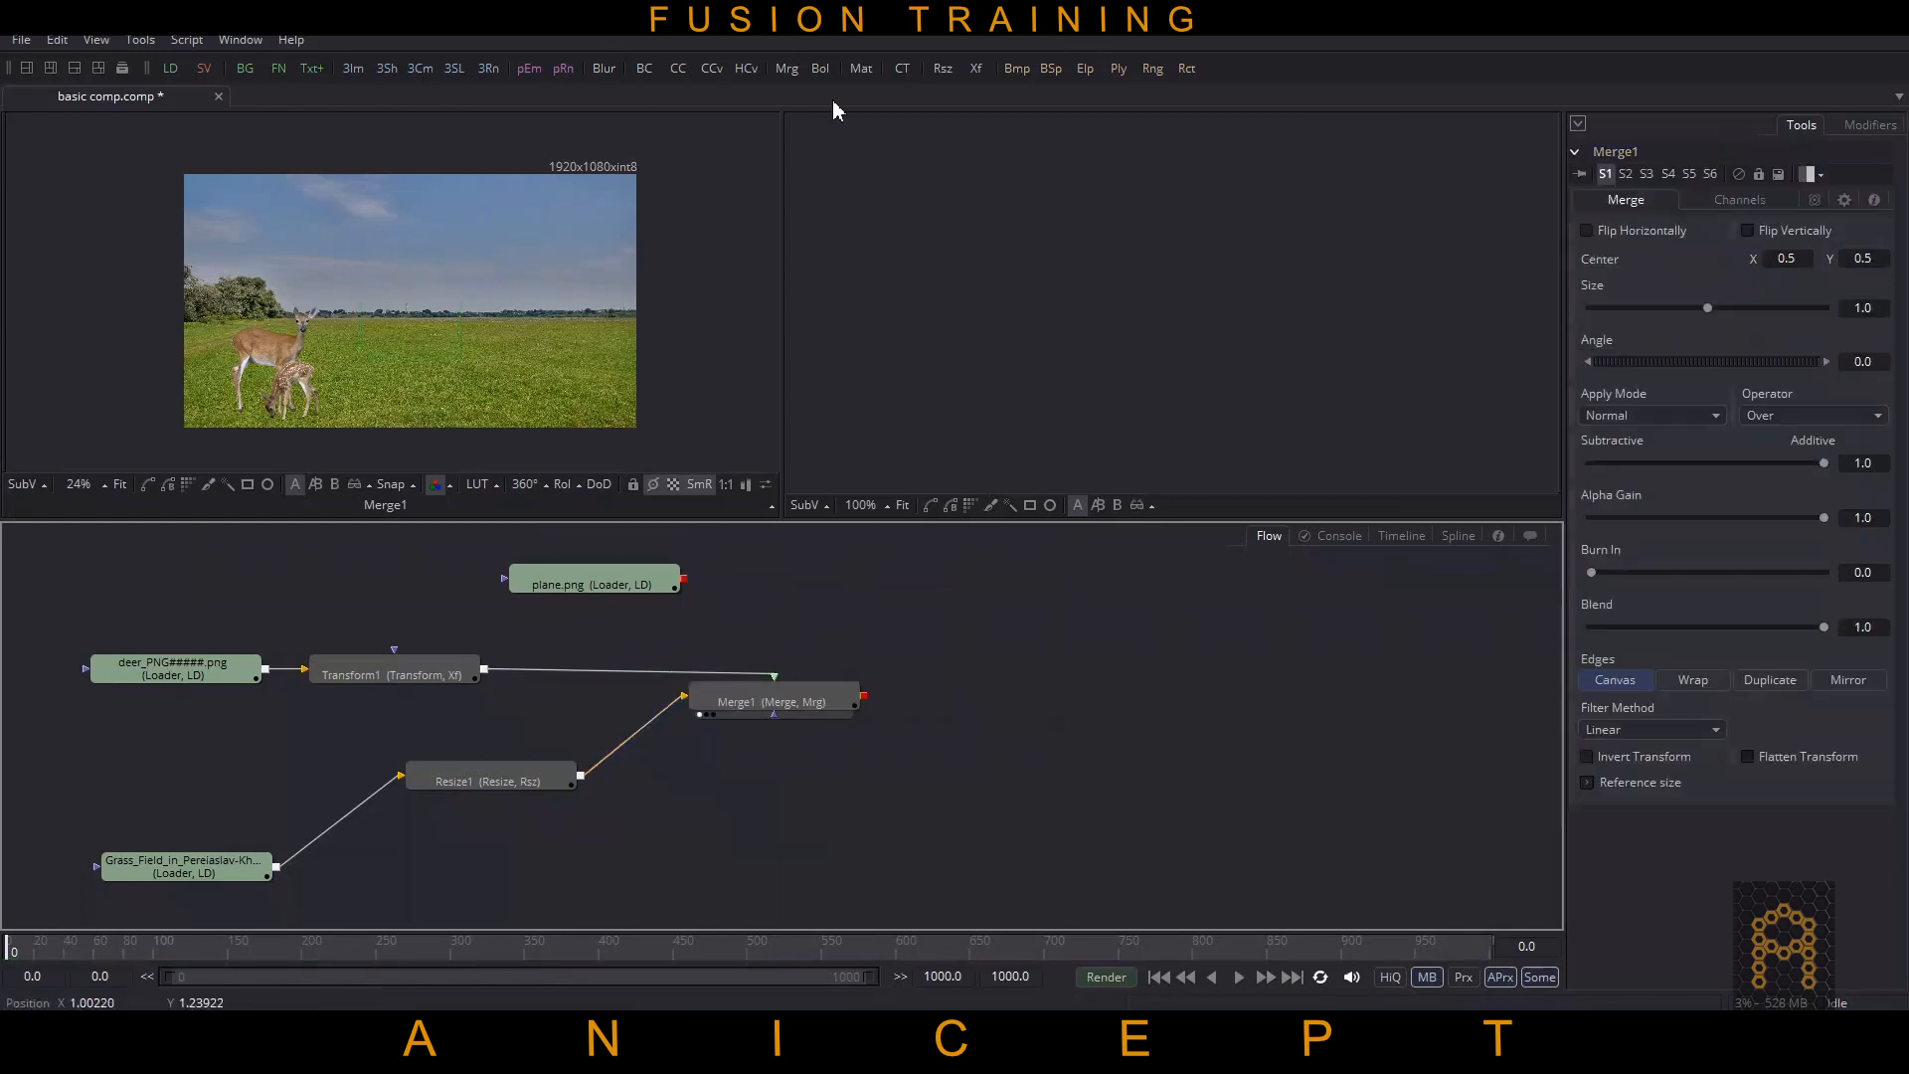
# Step: Add a second Merge node after Merge1, with Merge1 as its background and the plane.png loader as its foreground
pyautogui.click(787, 68)
pyautogui.moveTo(952, 708); pyautogui.dragTo(980, 701)
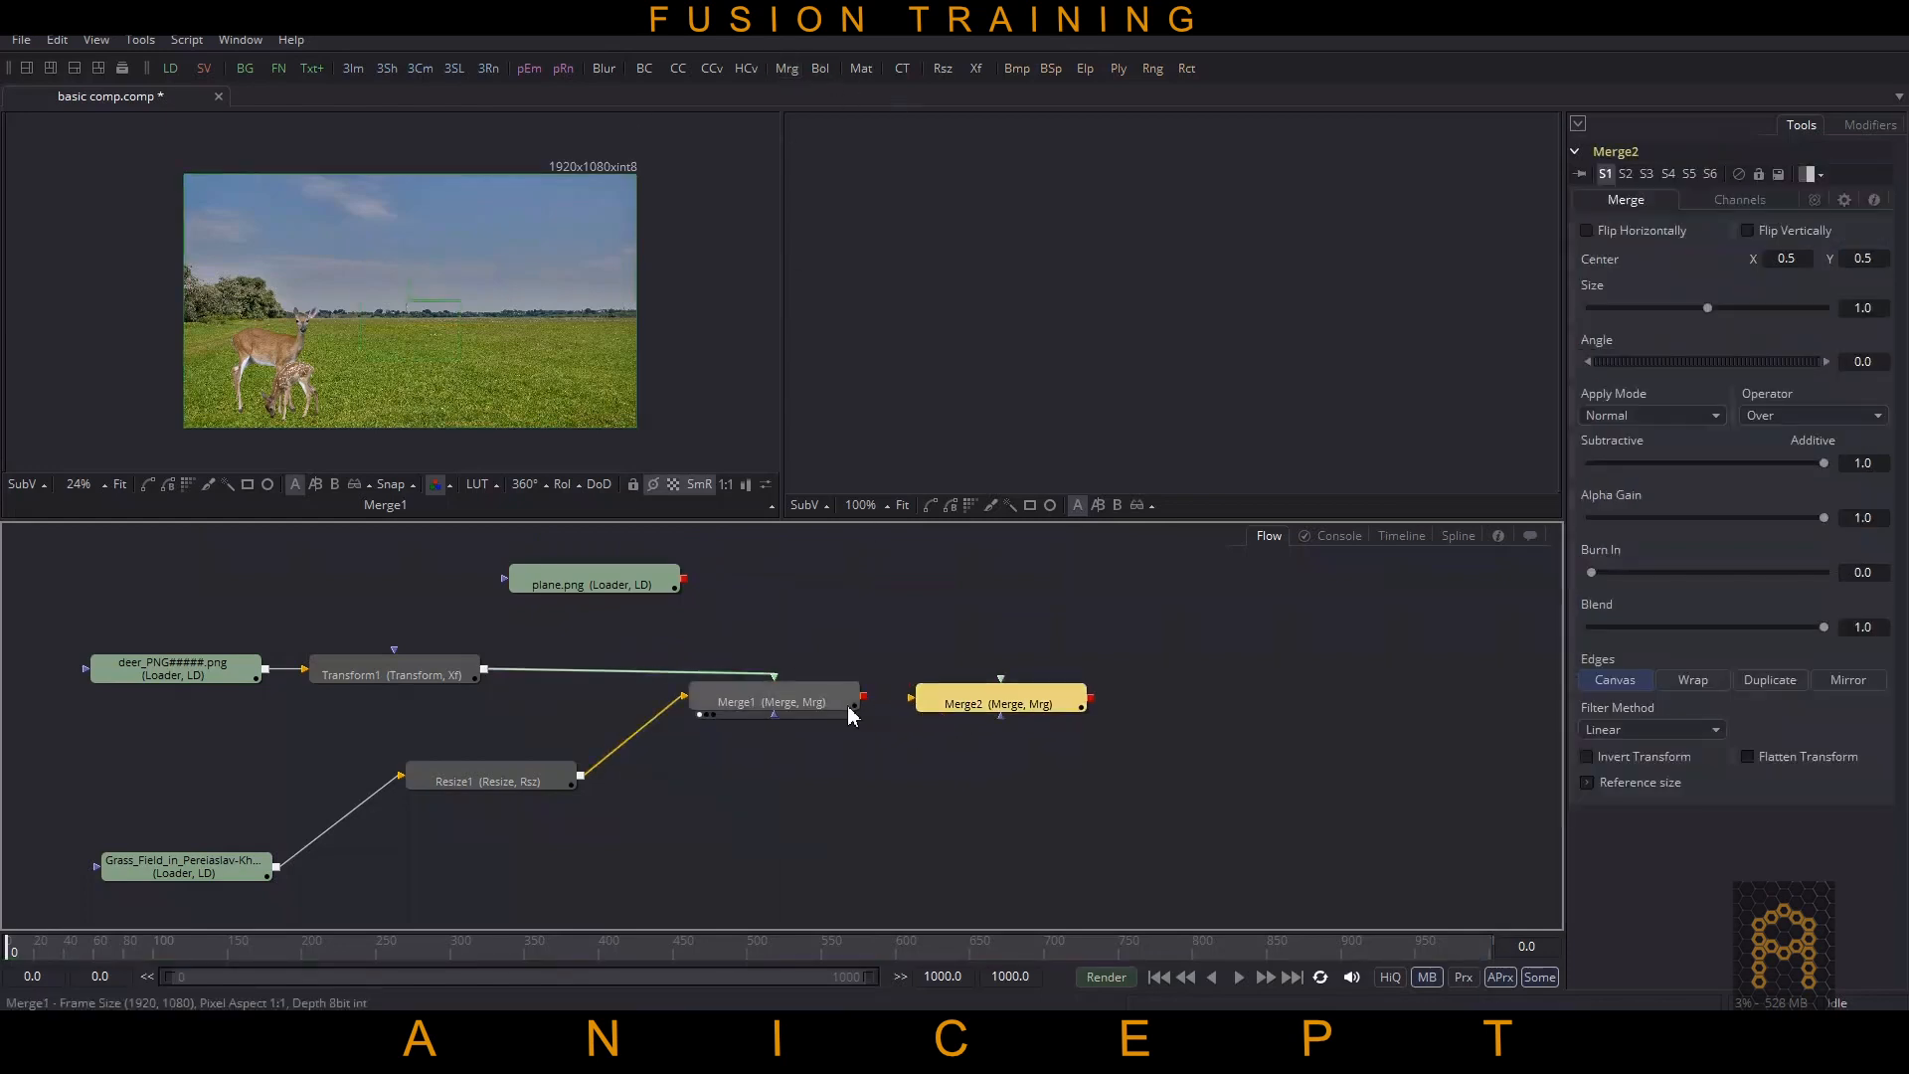
pyautogui.moveTo(864, 697); pyautogui.dragTo(940, 698)
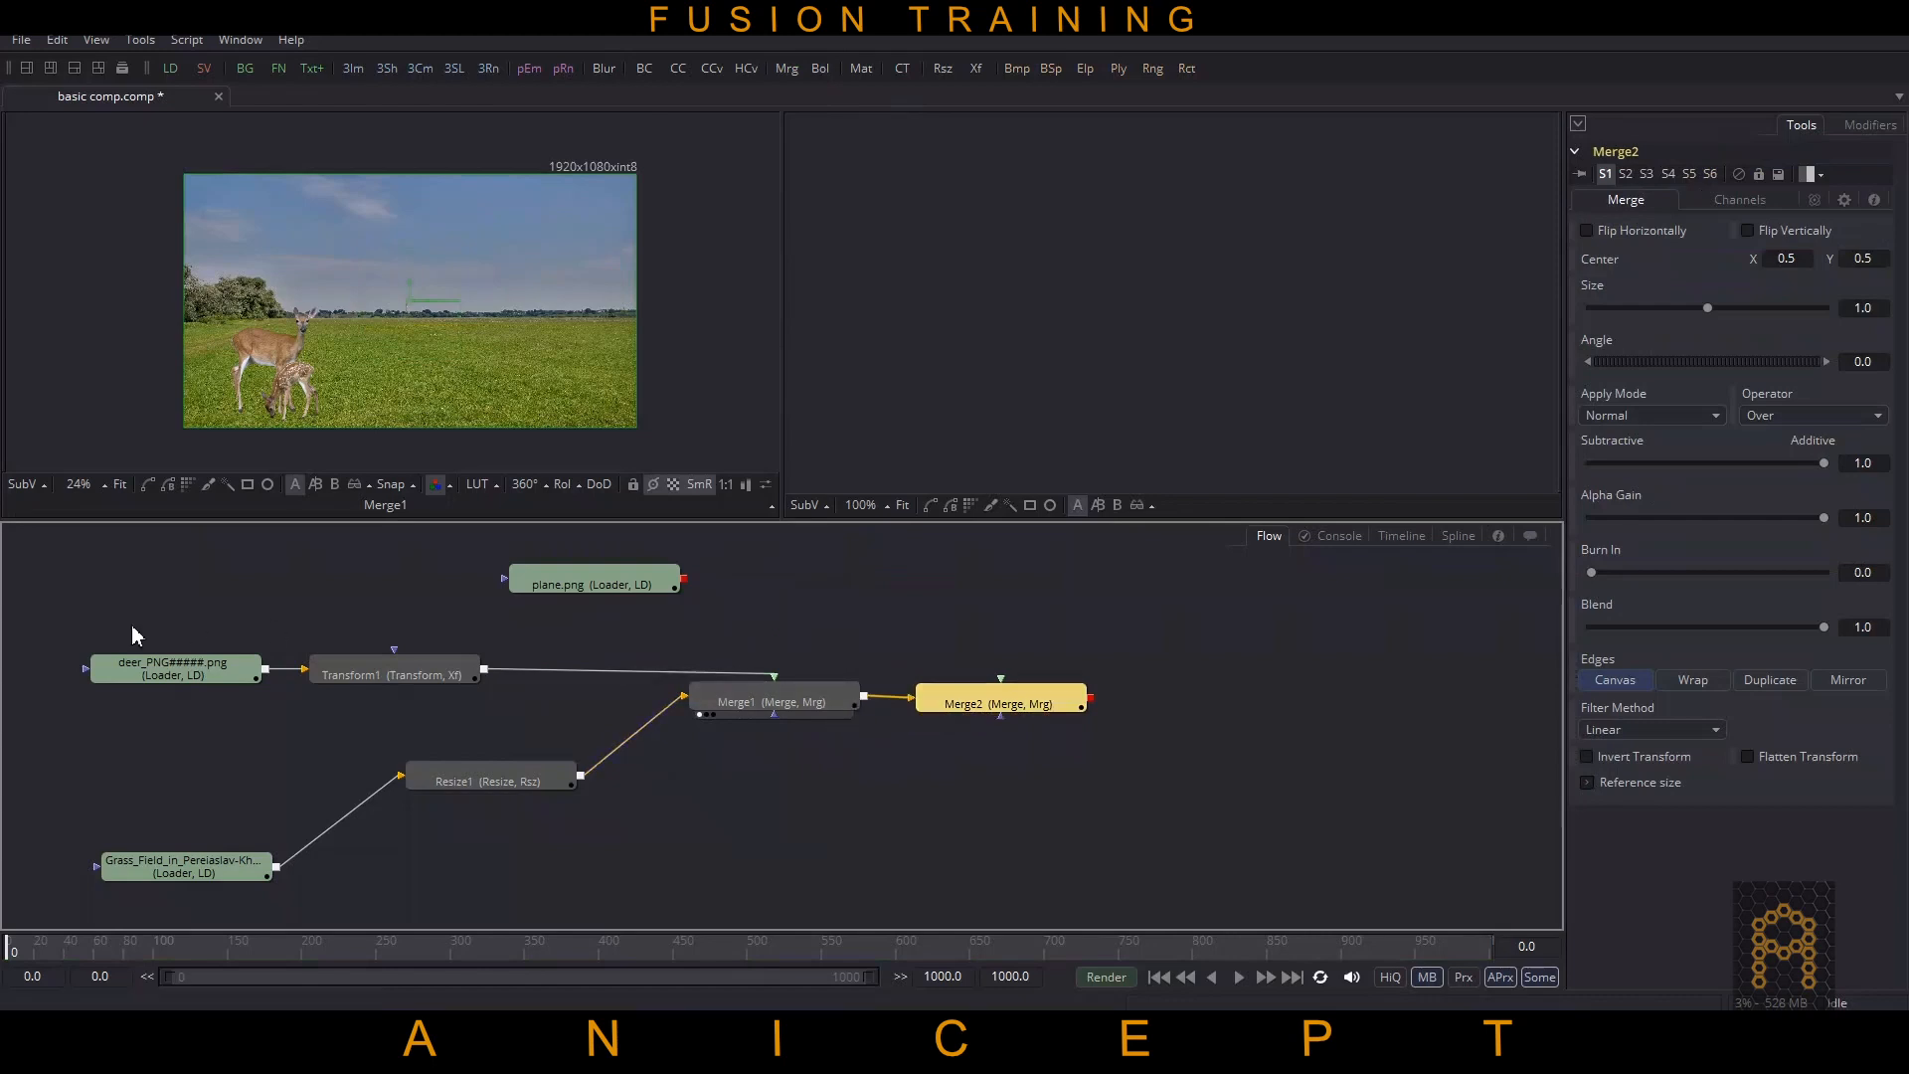
pyautogui.moveTo(101, 632); pyautogui.dragTo(823, 915)
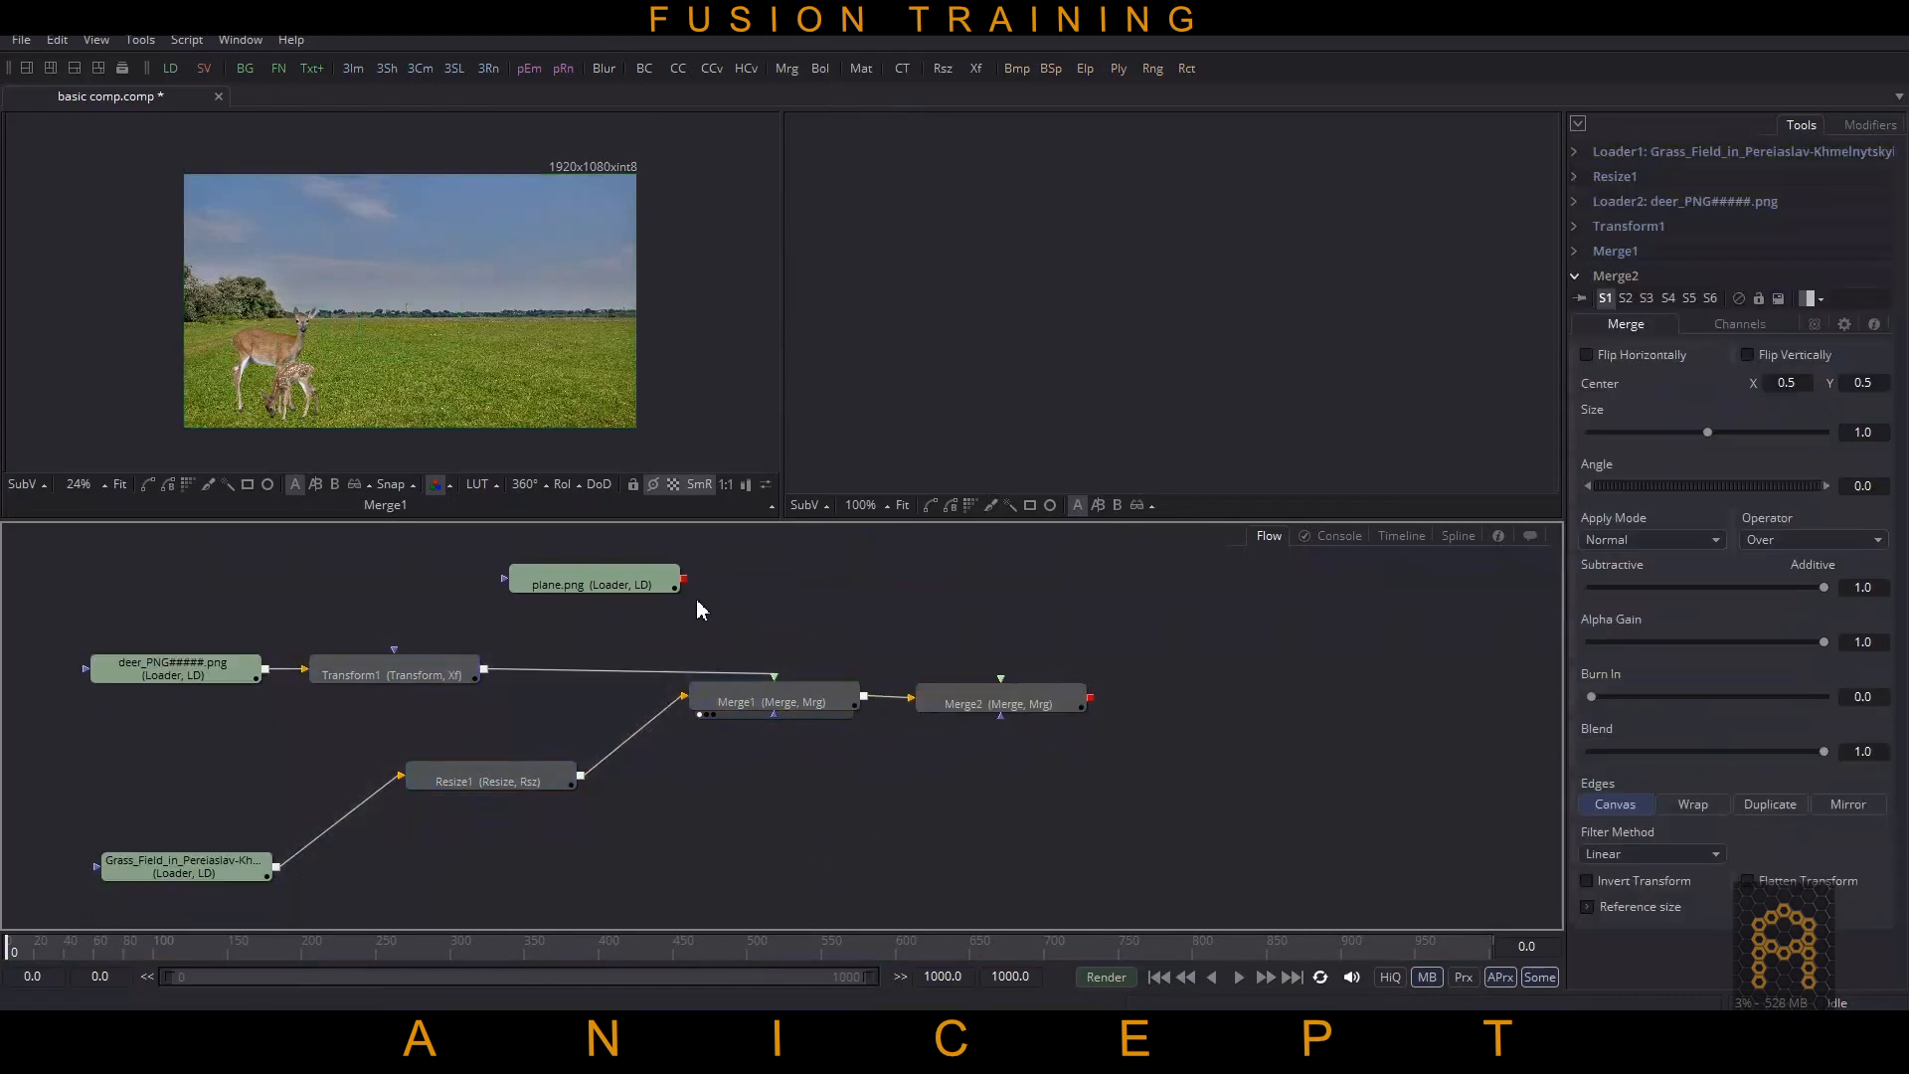
pyautogui.moveTo(685, 578); pyautogui.dragTo(1009, 693)
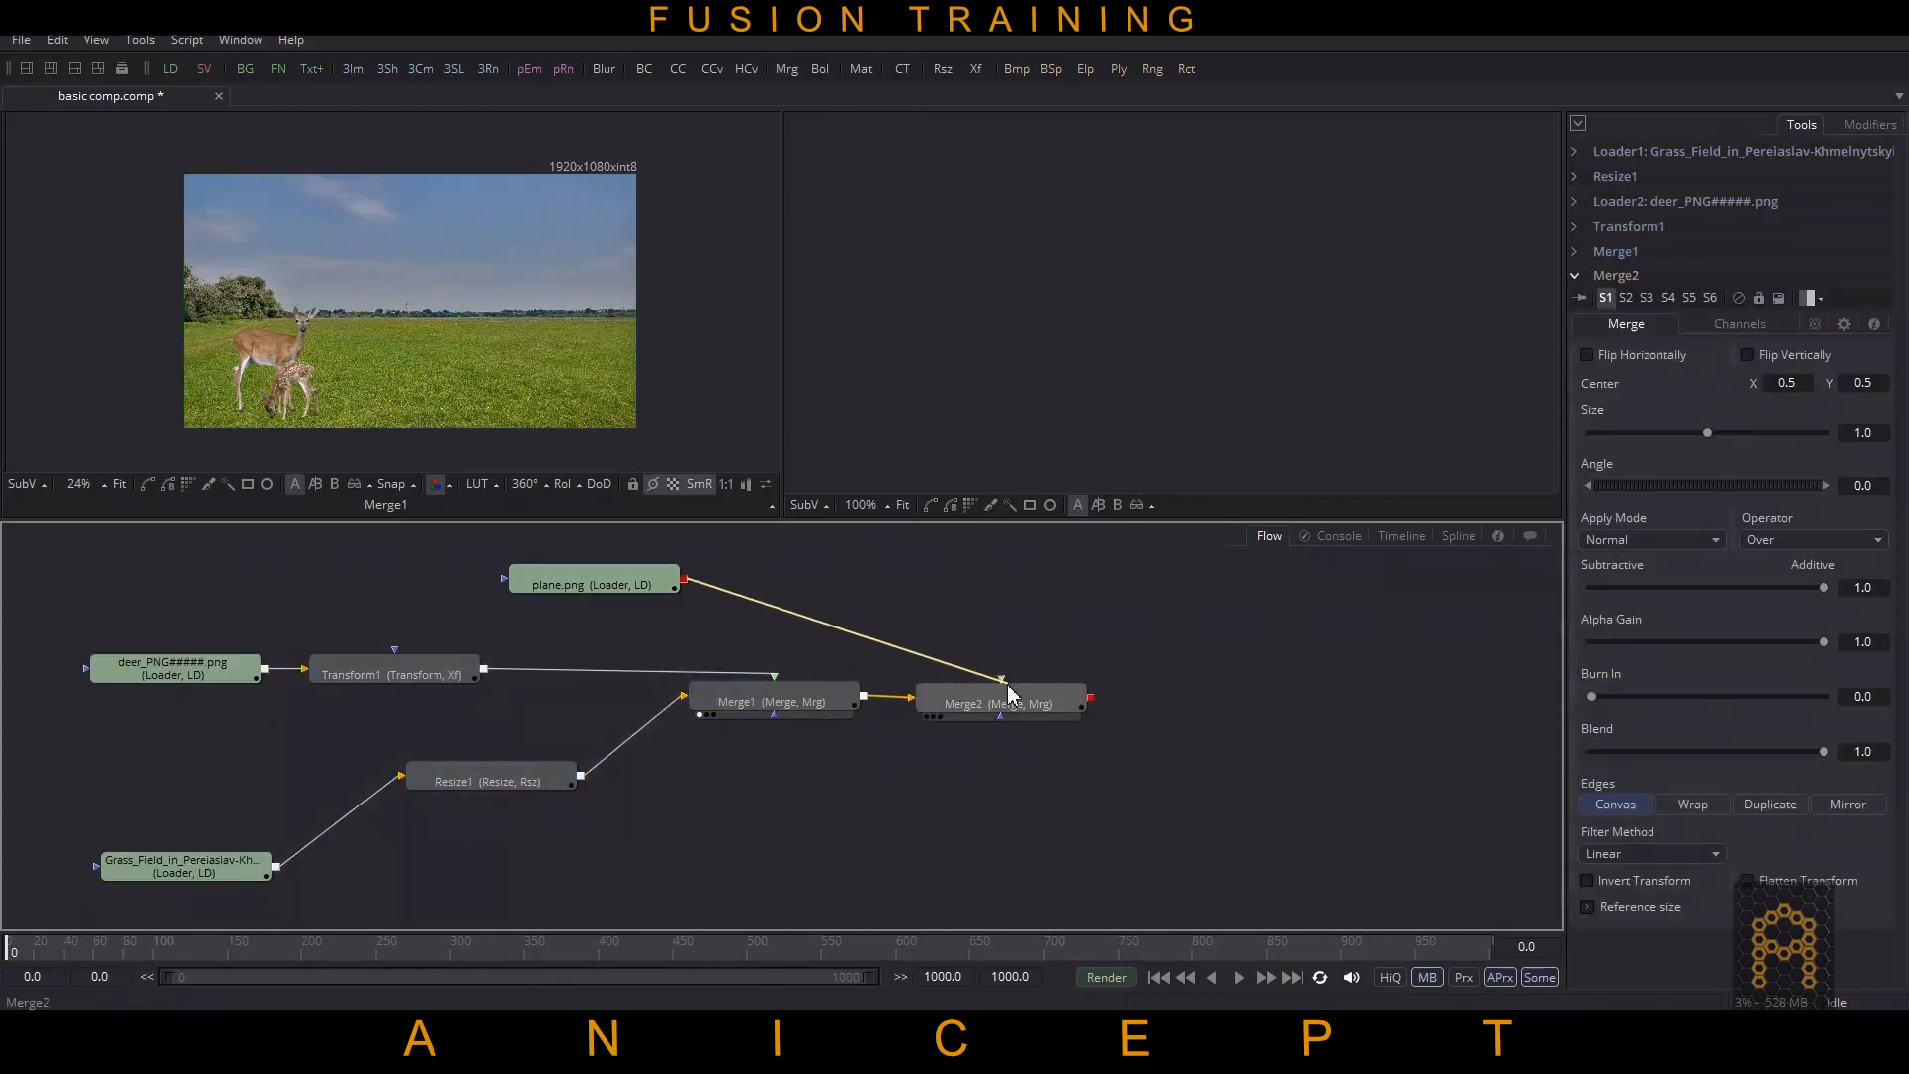
# Step: Display Merge2 in the second viewer and enable Post-Multiply by Alpha on the plane.png loader
pyautogui.click(1025, 715)
pyautogui.press('2')
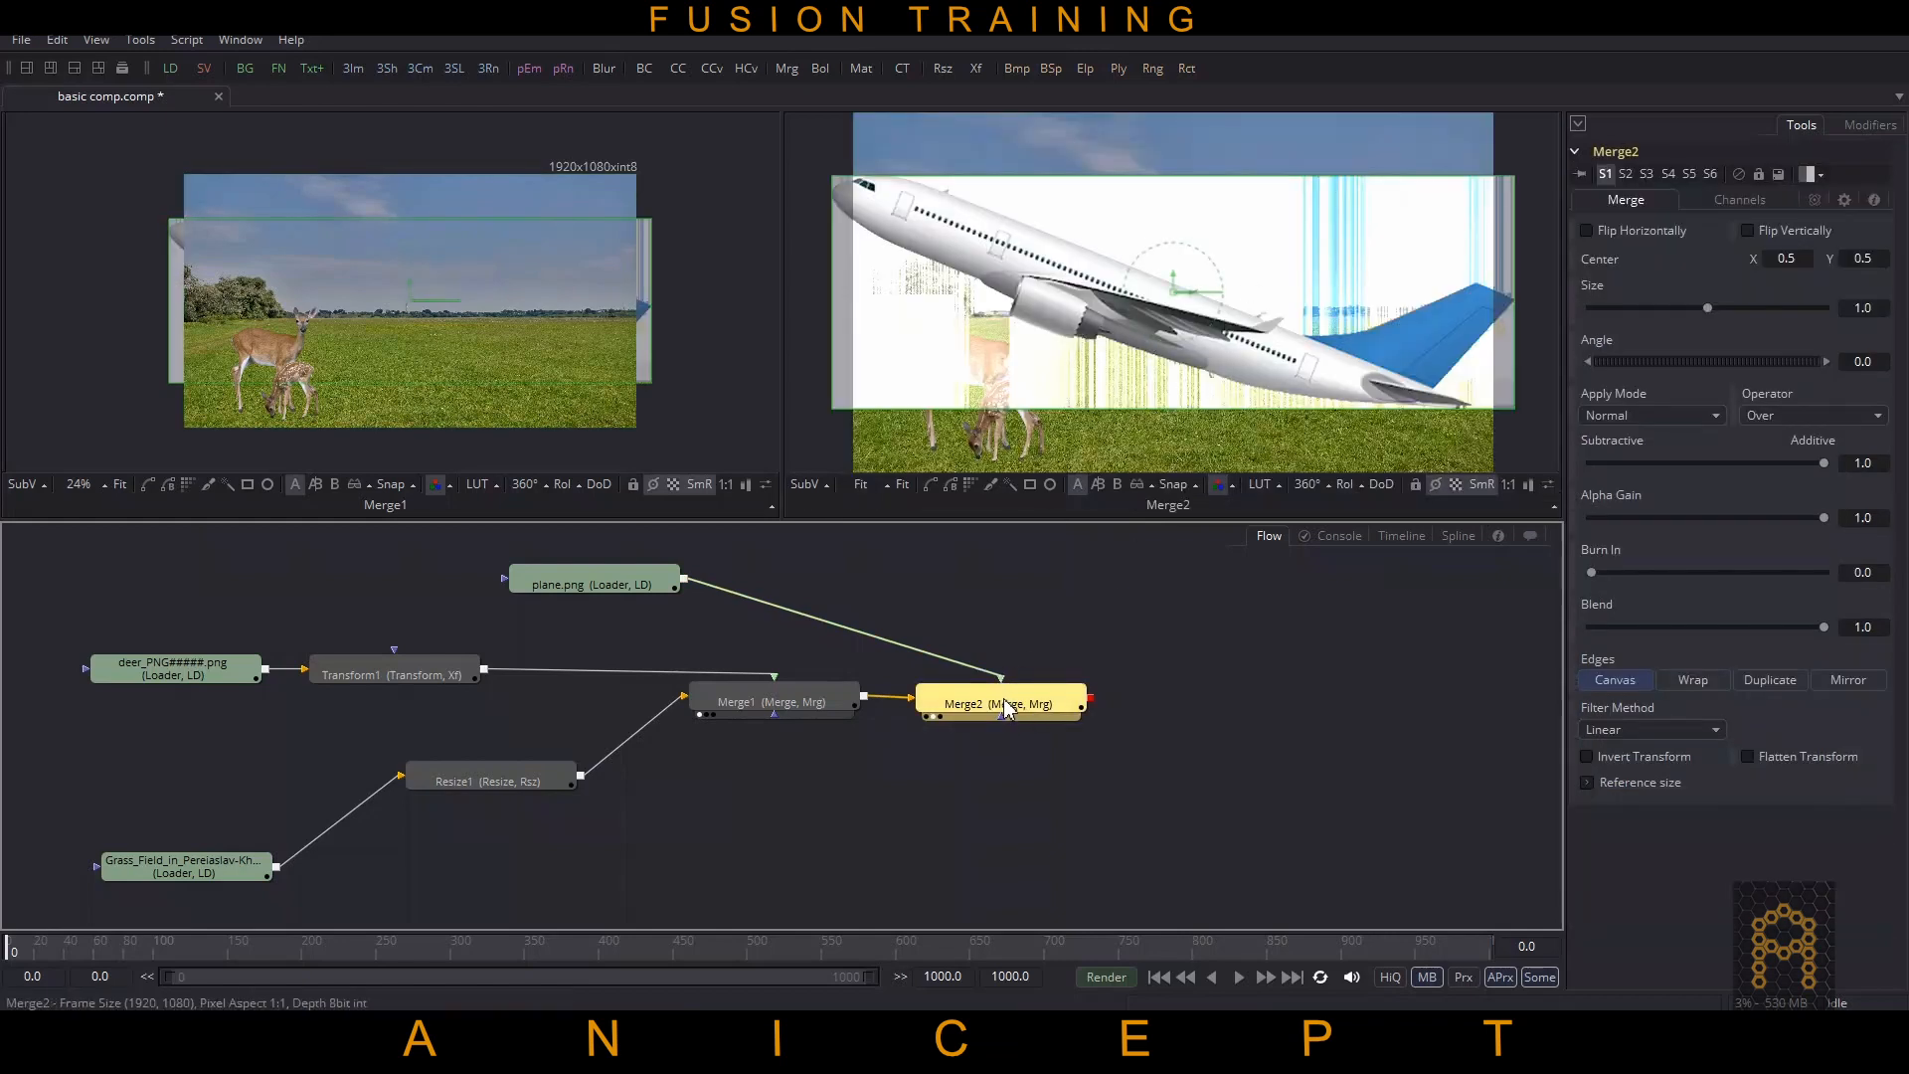
pyautogui.moveTo(1011, 710); pyautogui.dragTo(1028, 708)
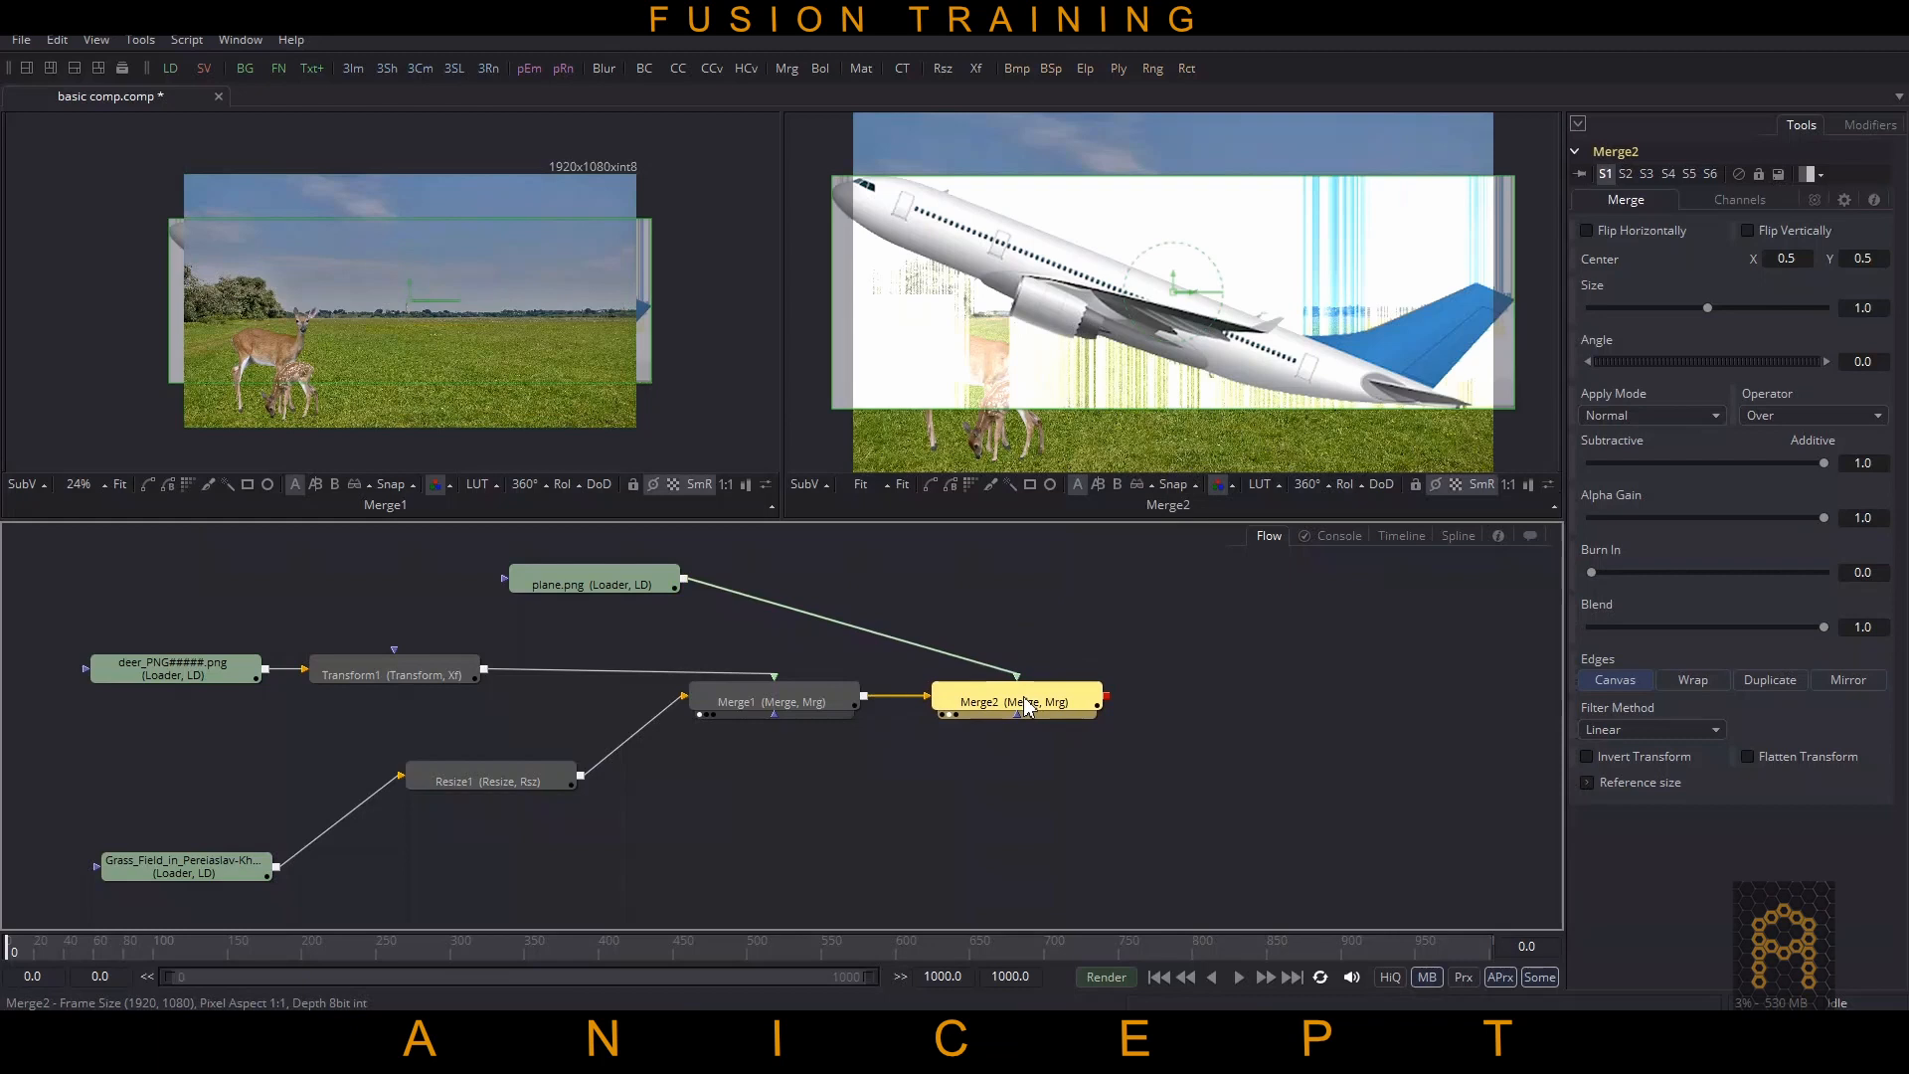
pyautogui.click(592, 584)
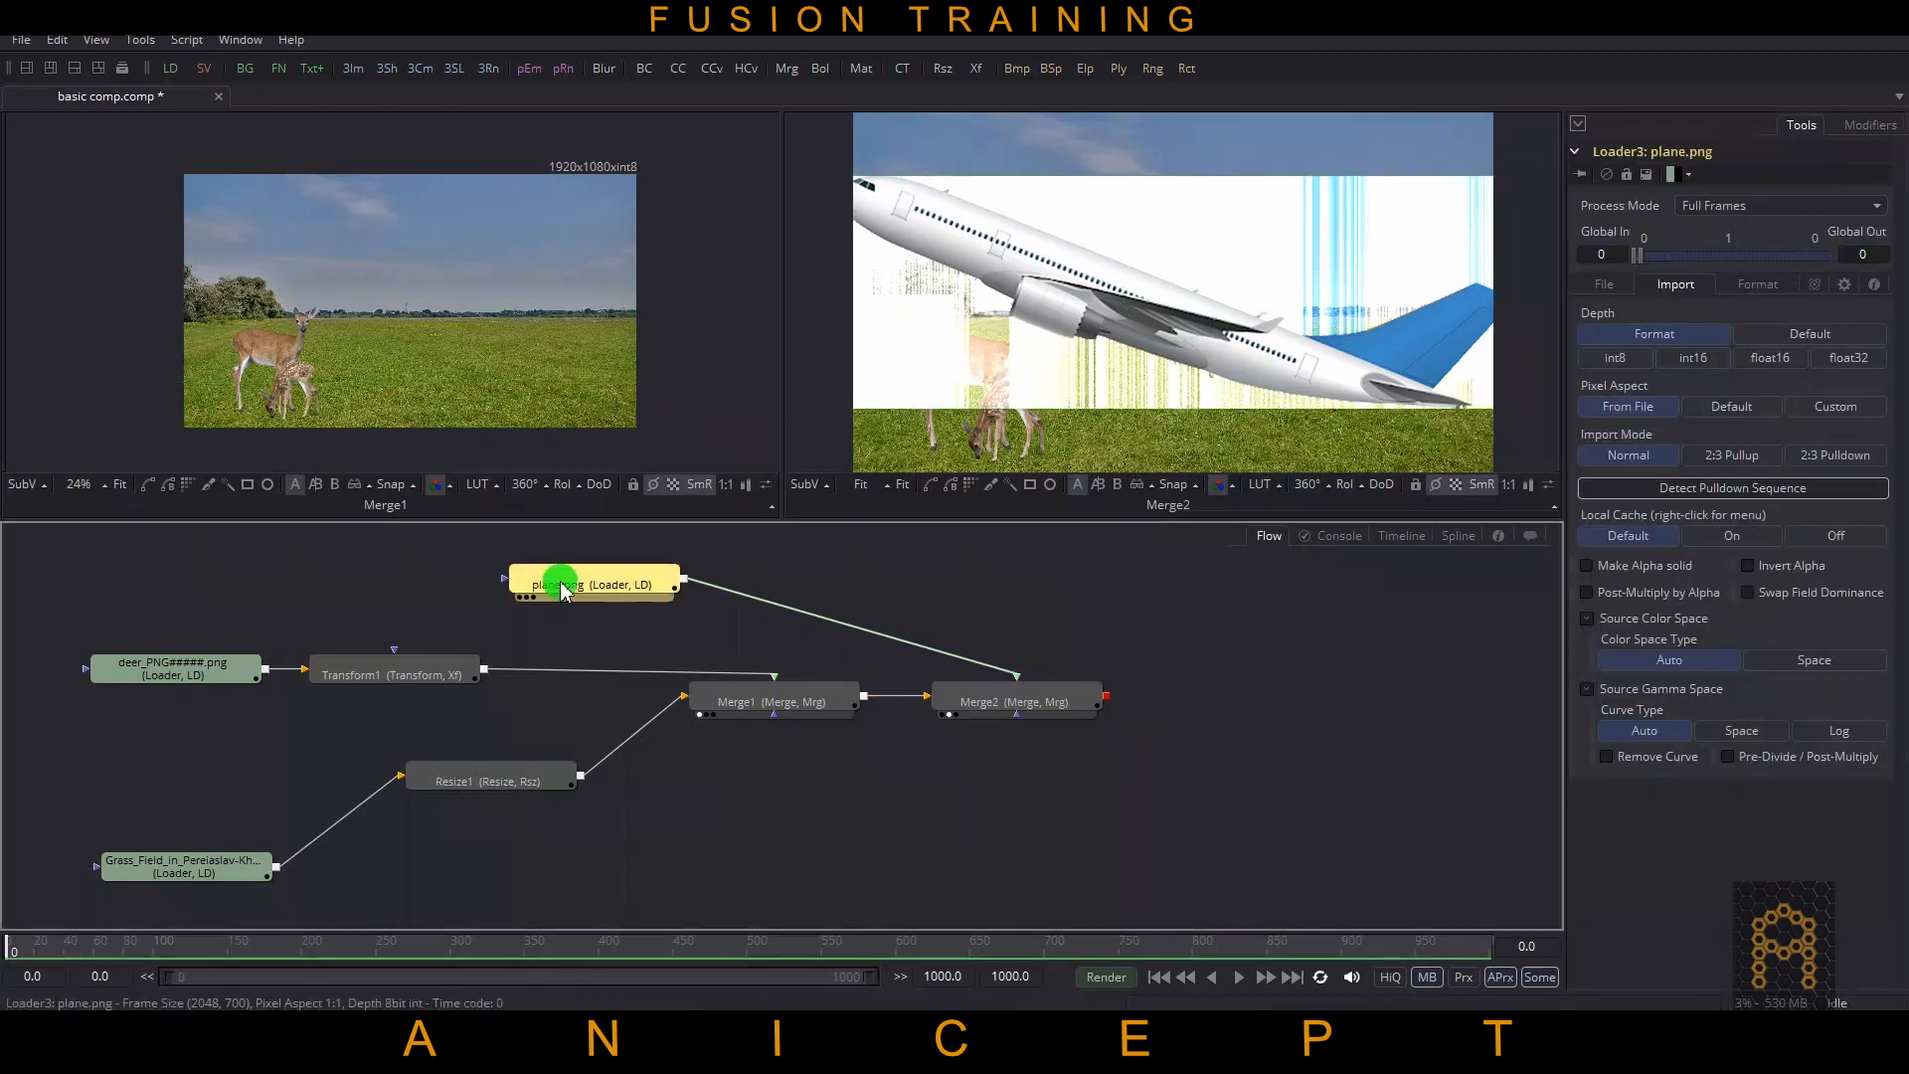
pyautogui.click(1599, 599)
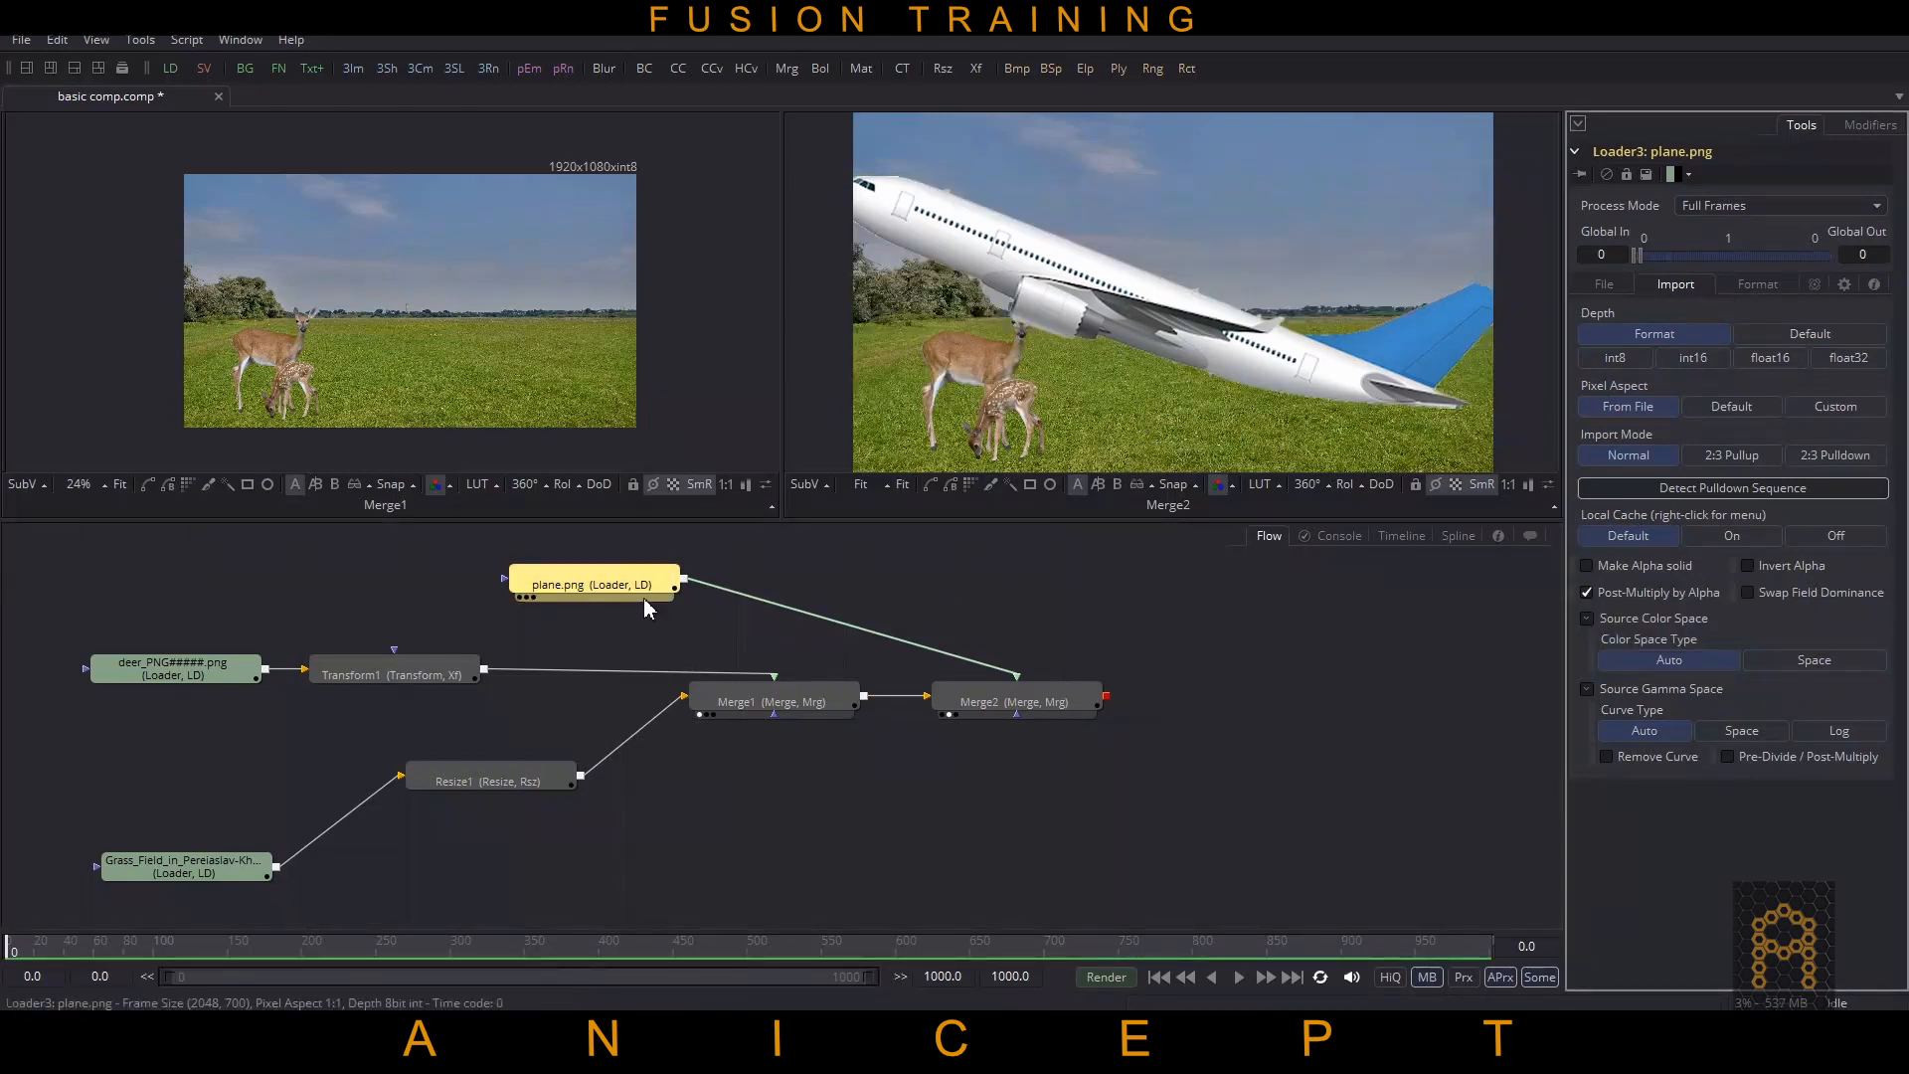
# Step: Insert a Transform node after the plane loader, scaling the plane to about 0.265 and rotating it to 20 degrees
pyautogui.click(977, 70)
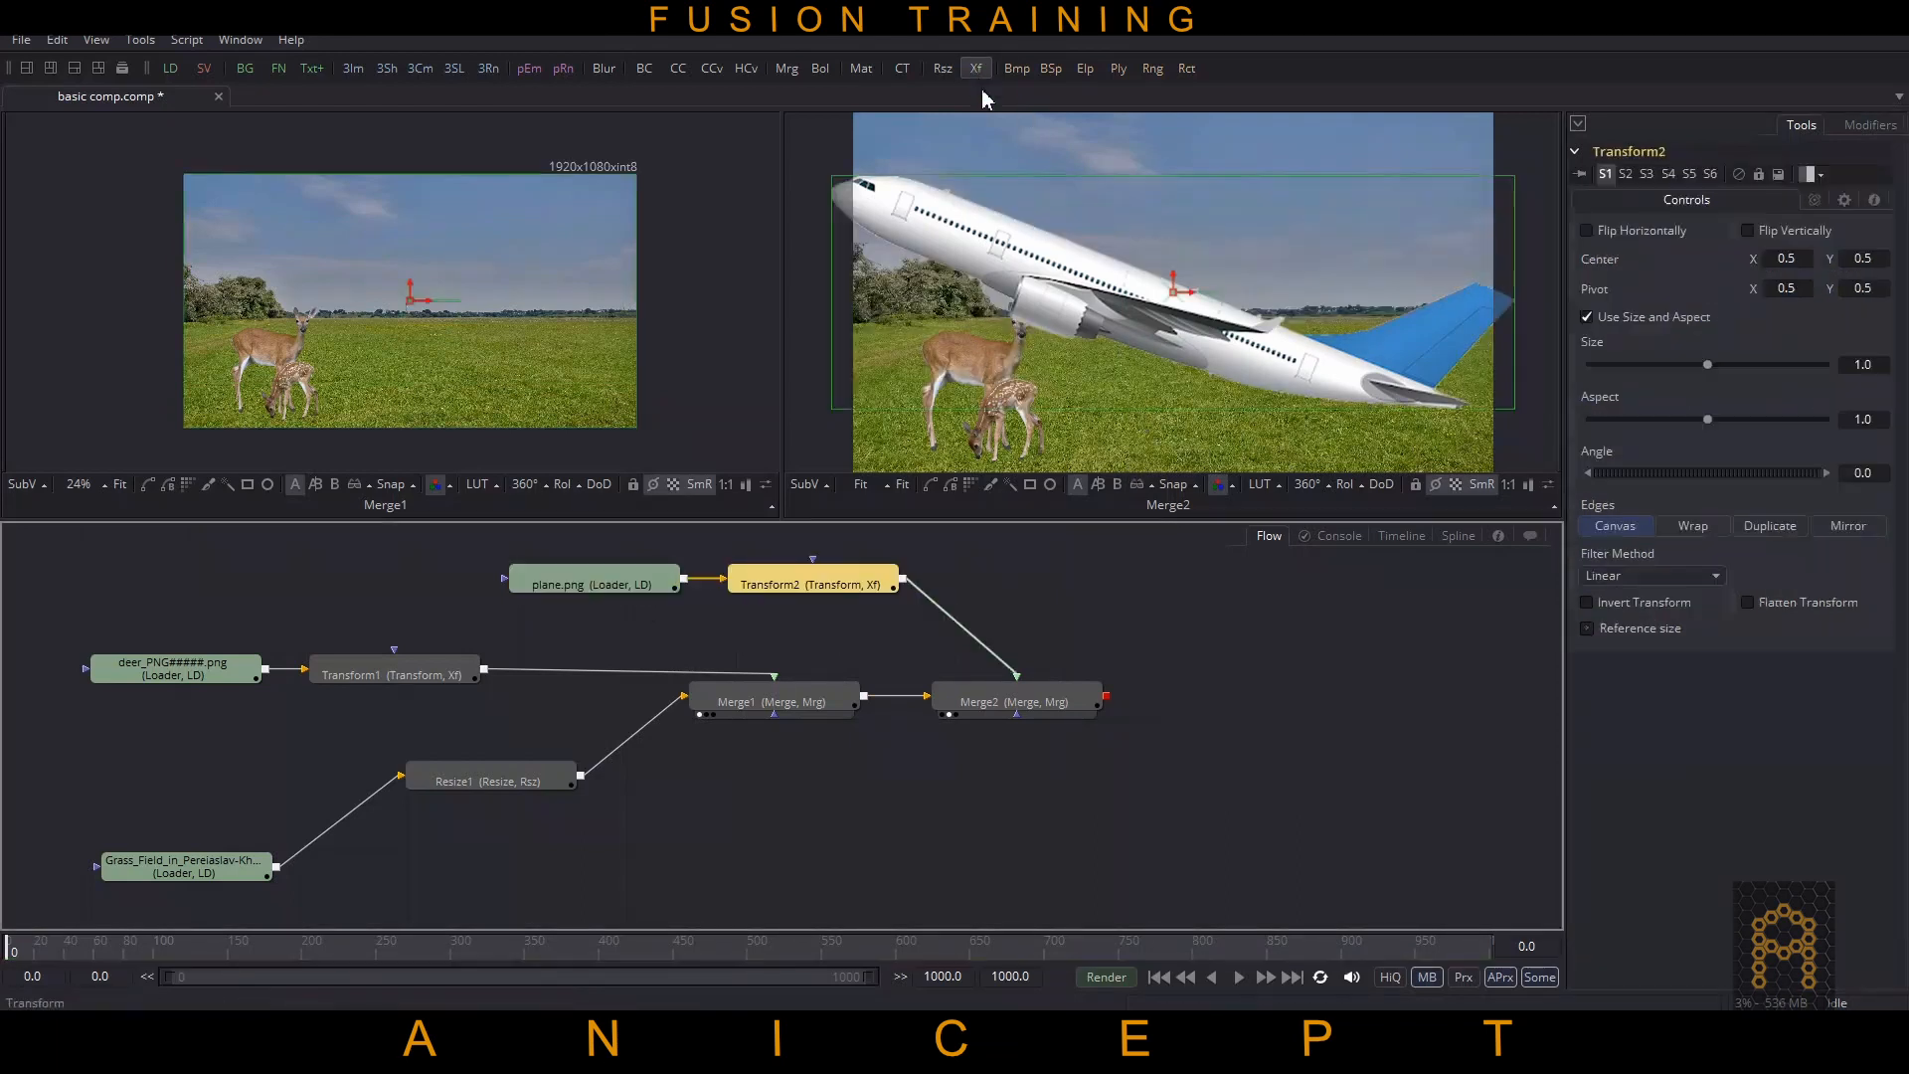
pyautogui.moveTo(1708, 365); pyautogui.dragTo(1660, 386)
pyautogui.moveTo(1697, 479)
pyautogui.mouseDown()
pyautogui.moveTo(1712, 477)
pyautogui.moveTo(1697, 452)
pyautogui.mouseUp()
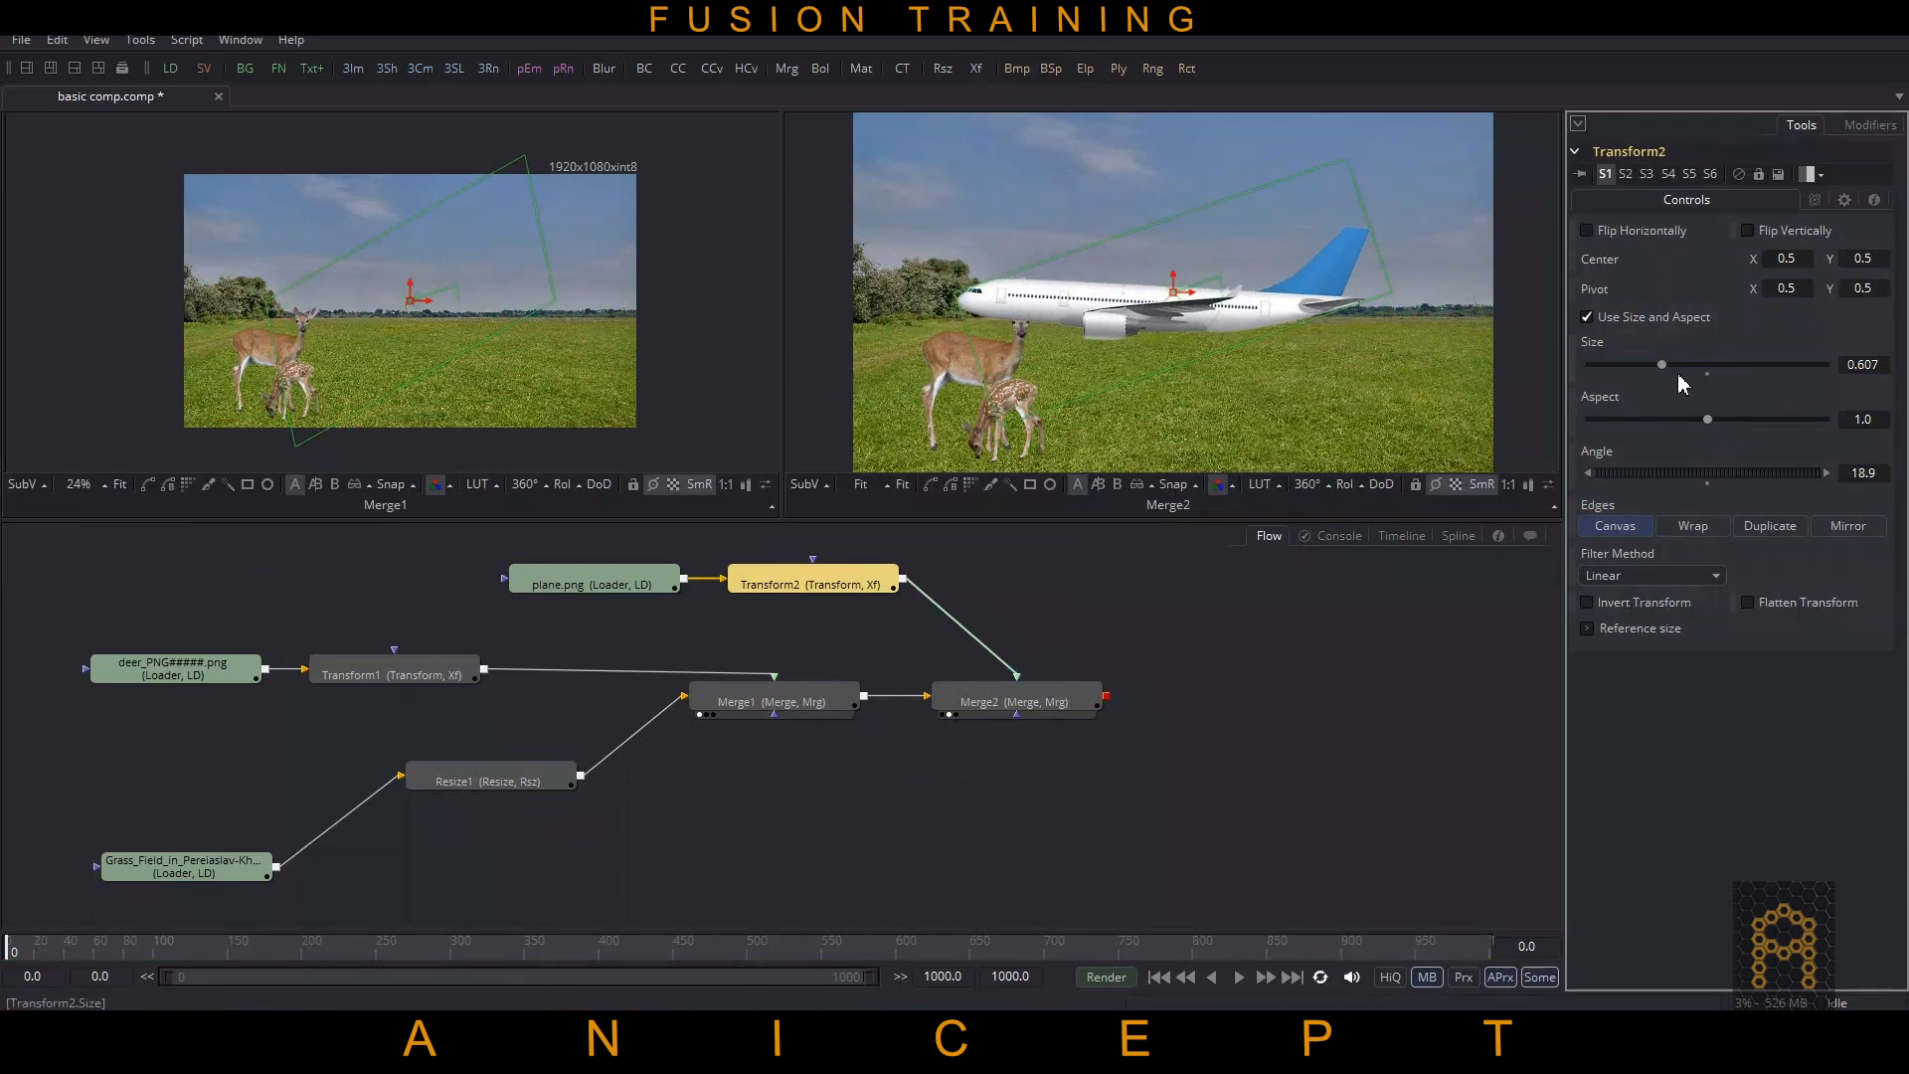
pyautogui.moveTo(1661, 370); pyautogui.dragTo(1622, 378)
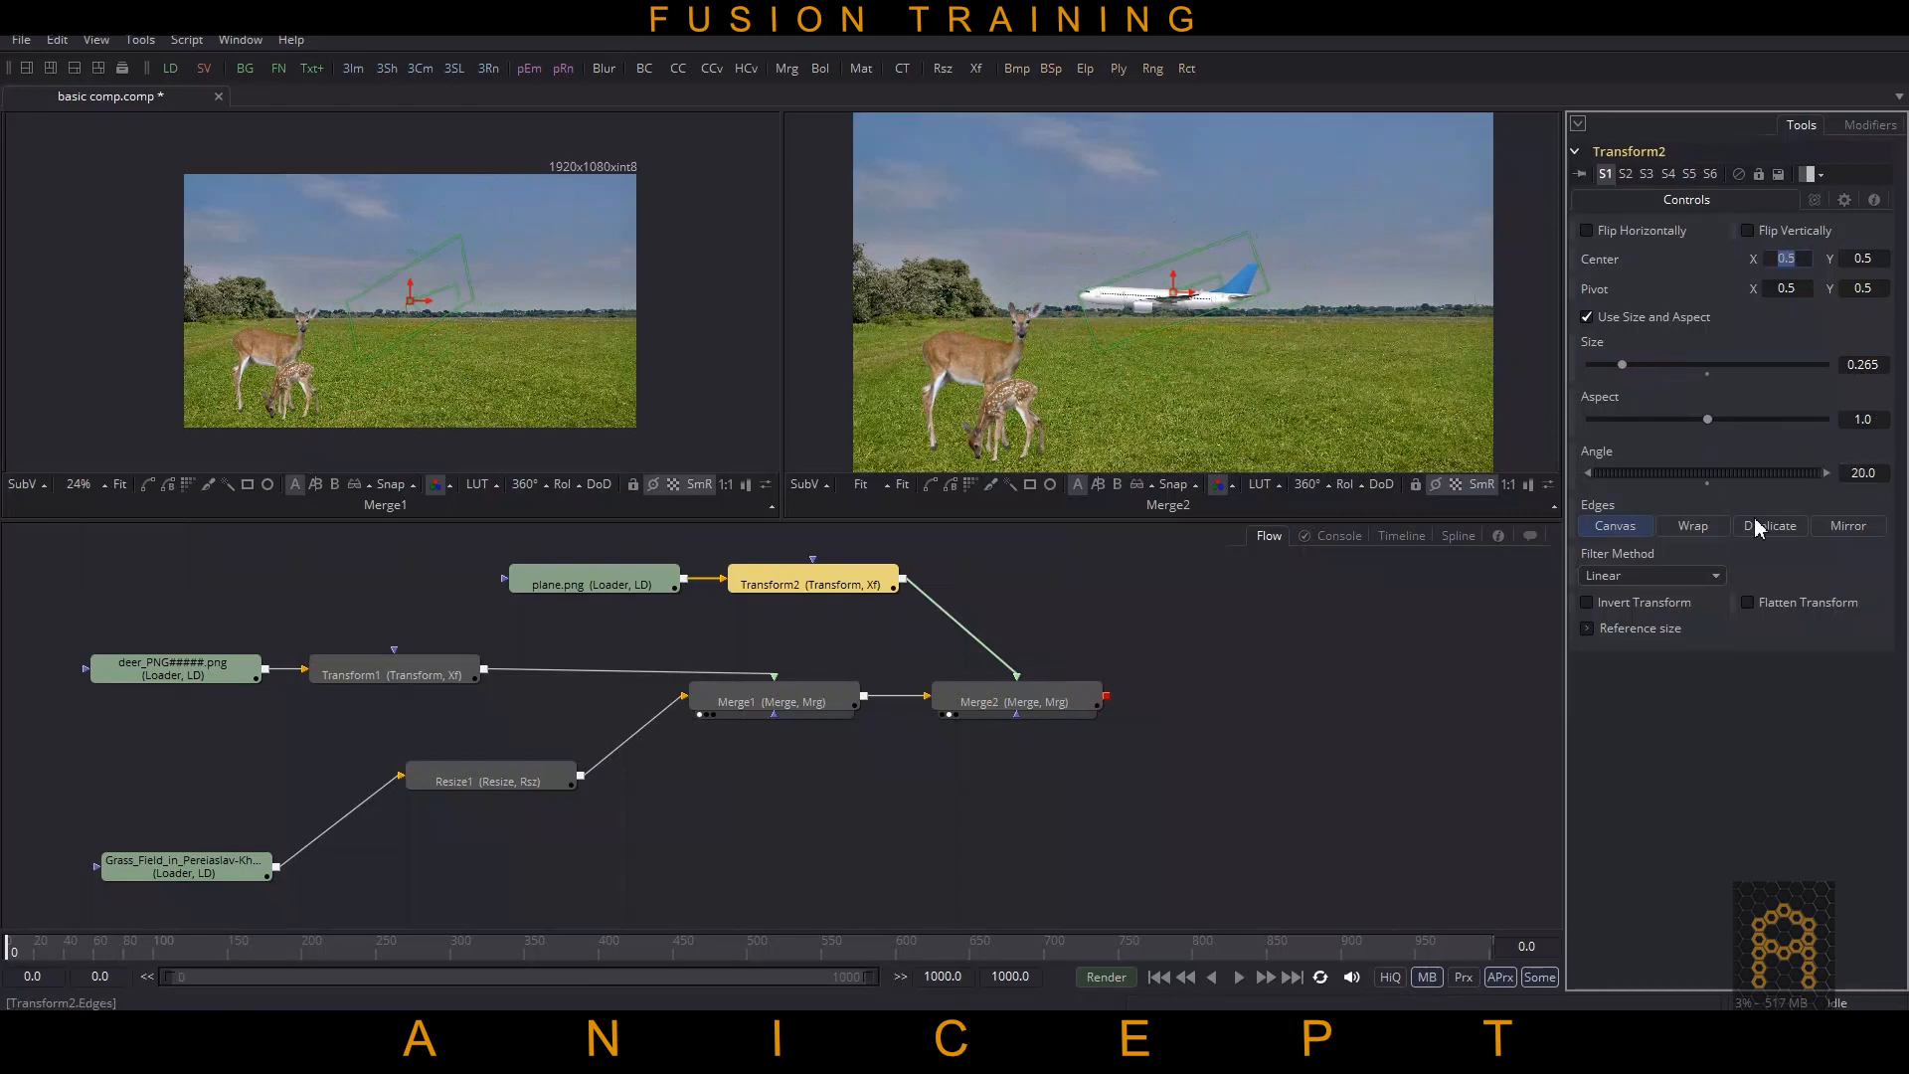
# Step: Move the plane into the upper right of the sky, at center Y about 0.83, and set its size to 0.2
pyautogui.moveTo(1176, 292); pyautogui.dragTo(1391, 226)
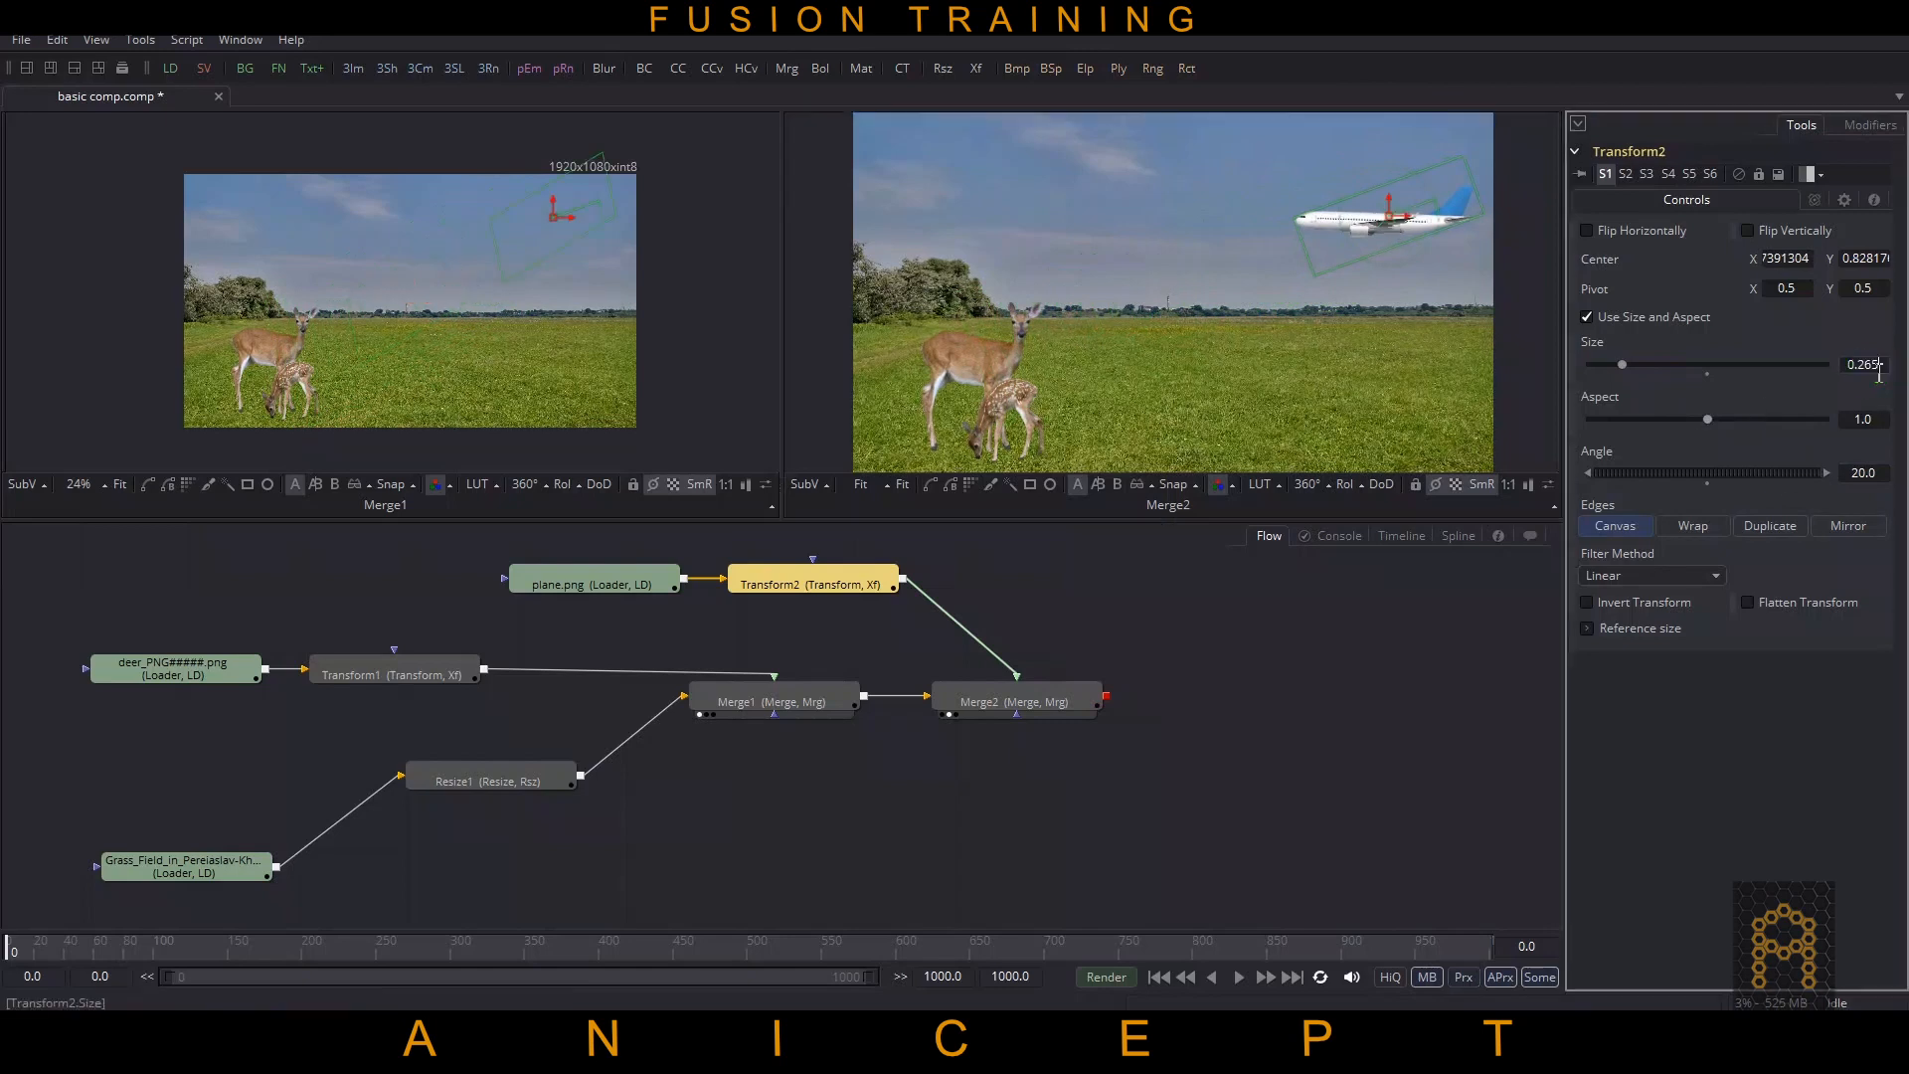
pyautogui.write('.2')
pyautogui.press('Return')
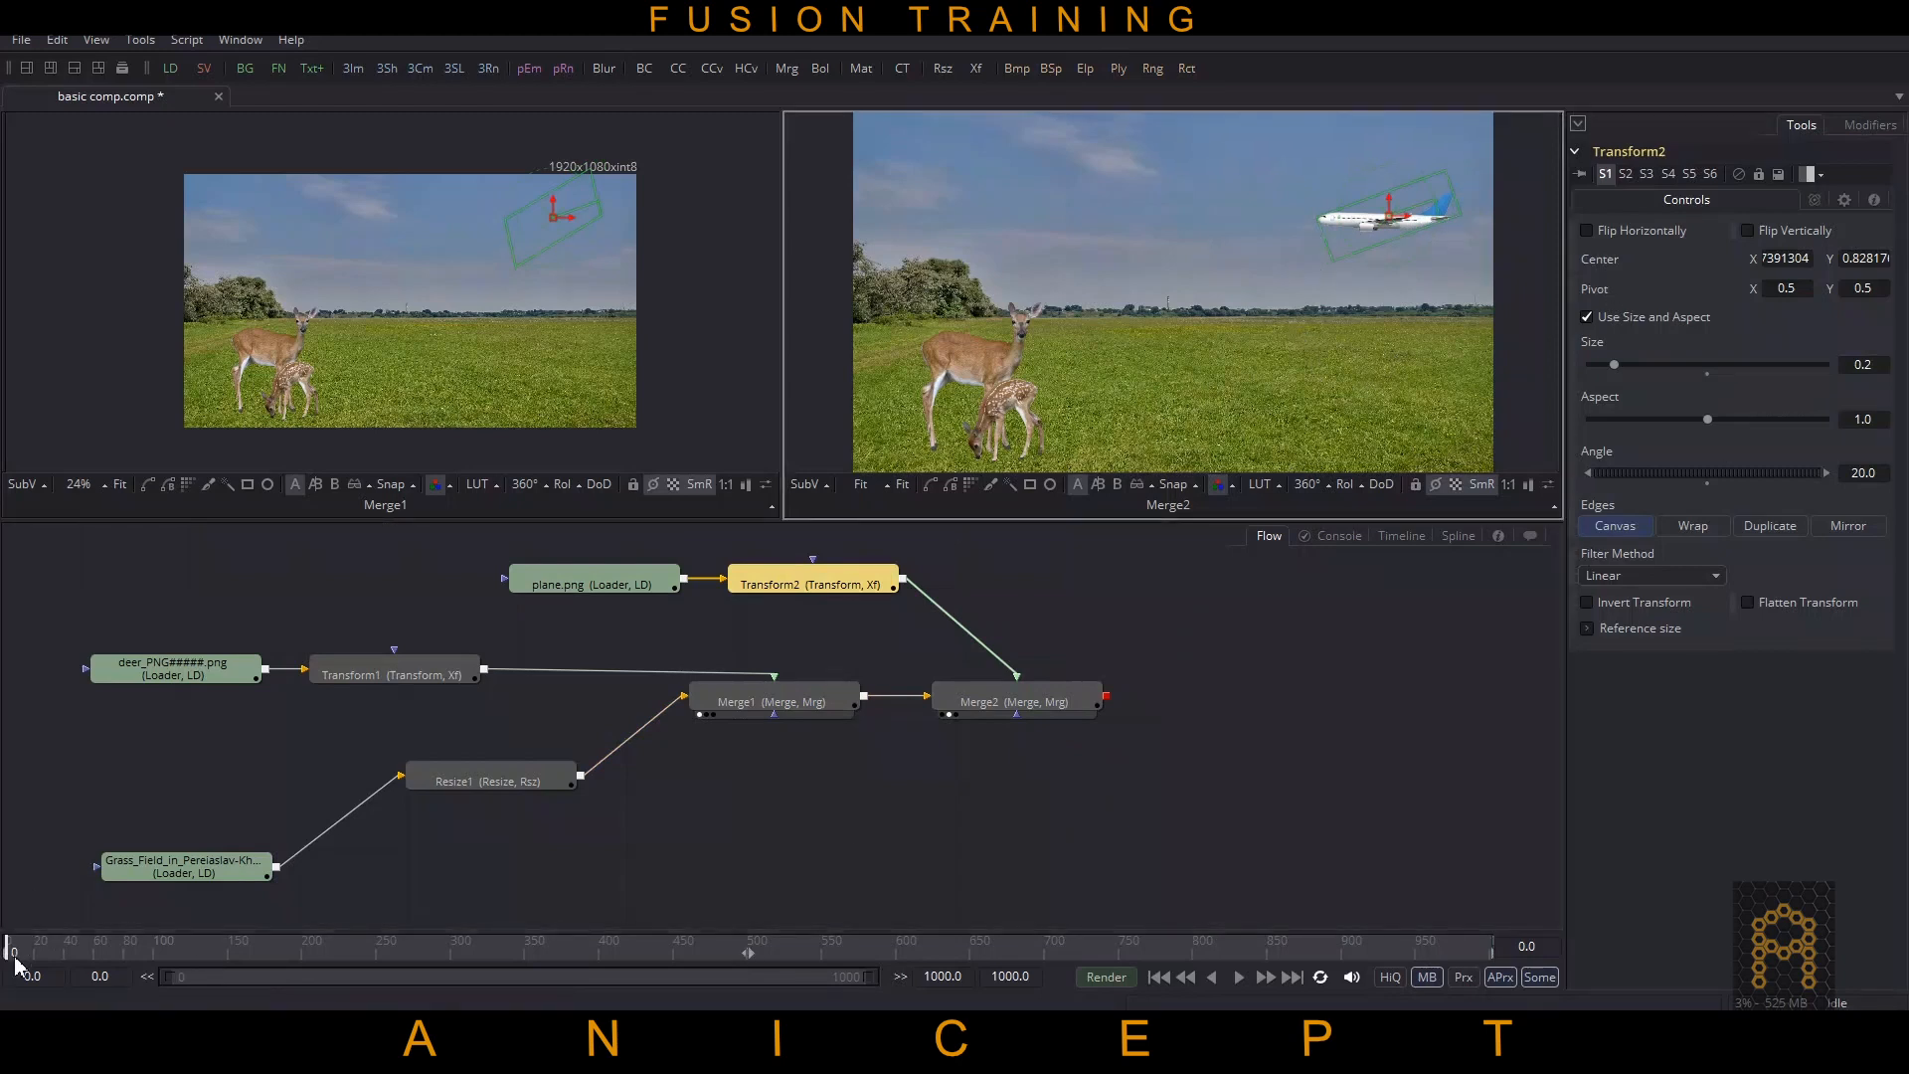
# Step: Place the plane just outside the image's right edge, at center Y about 0.97, and keyframe its center at frame 0
pyautogui.moveTo(1424, 219); pyautogui.dragTo(1556, 220)
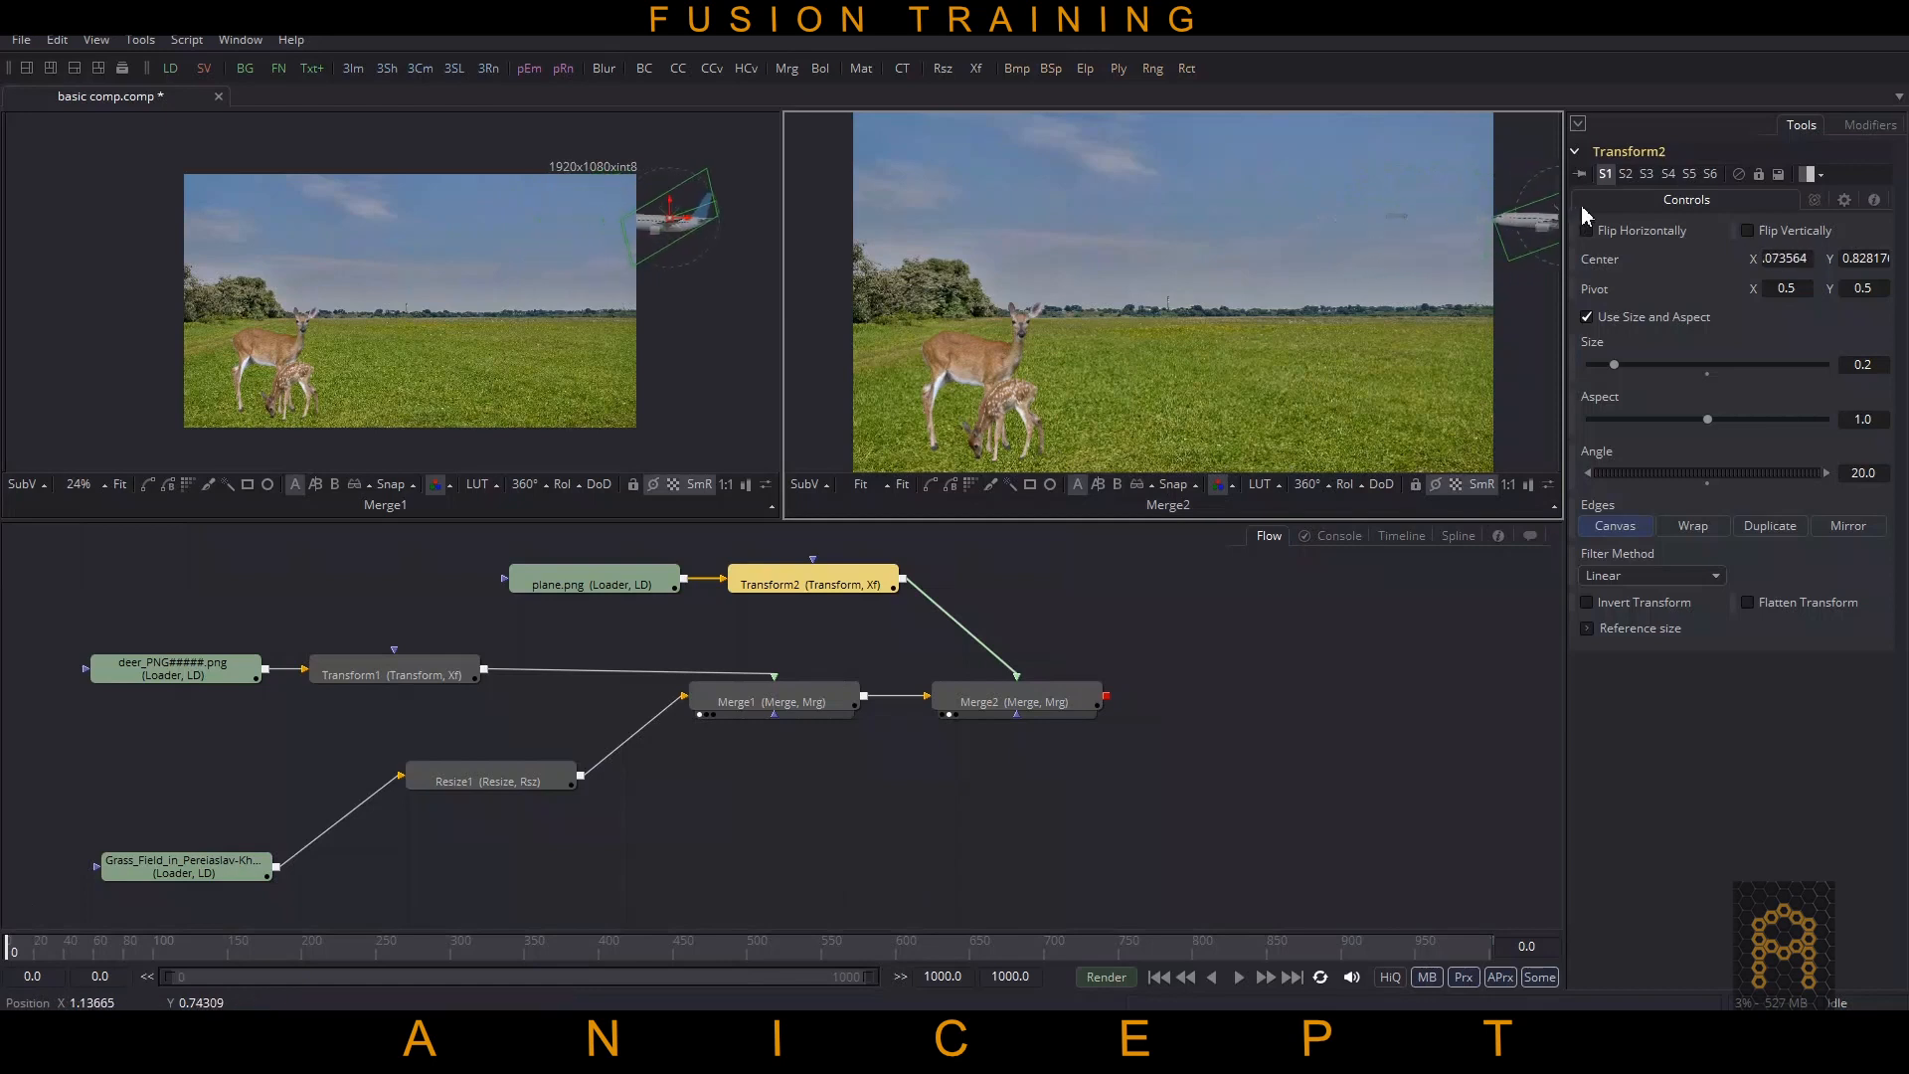
pyautogui.moveTo(1434, 292); pyautogui.dragTo(1302, 314)
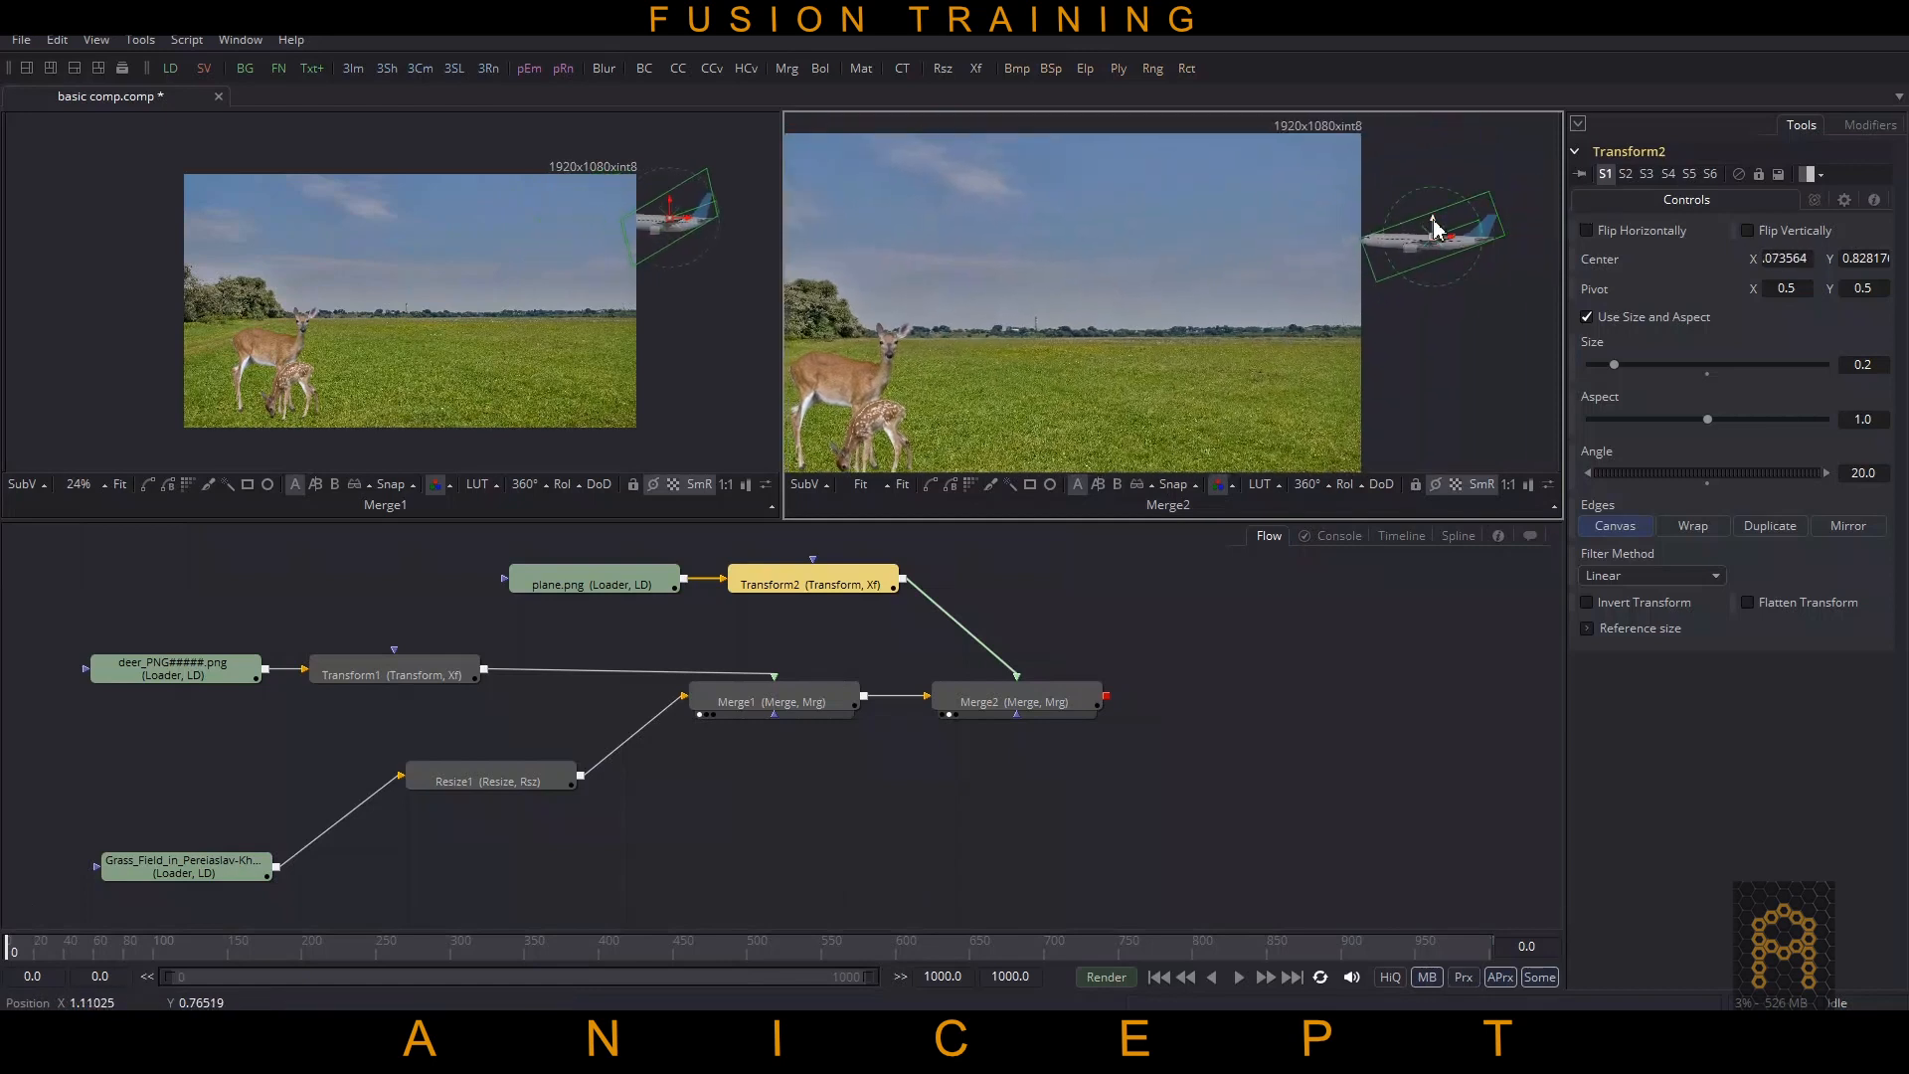
pyautogui.moveTo(1436, 225)
pyautogui.mouseDown()
pyautogui.moveTo(1449, 195)
pyautogui.moveTo(1463, 214)
pyautogui.mouseUp()
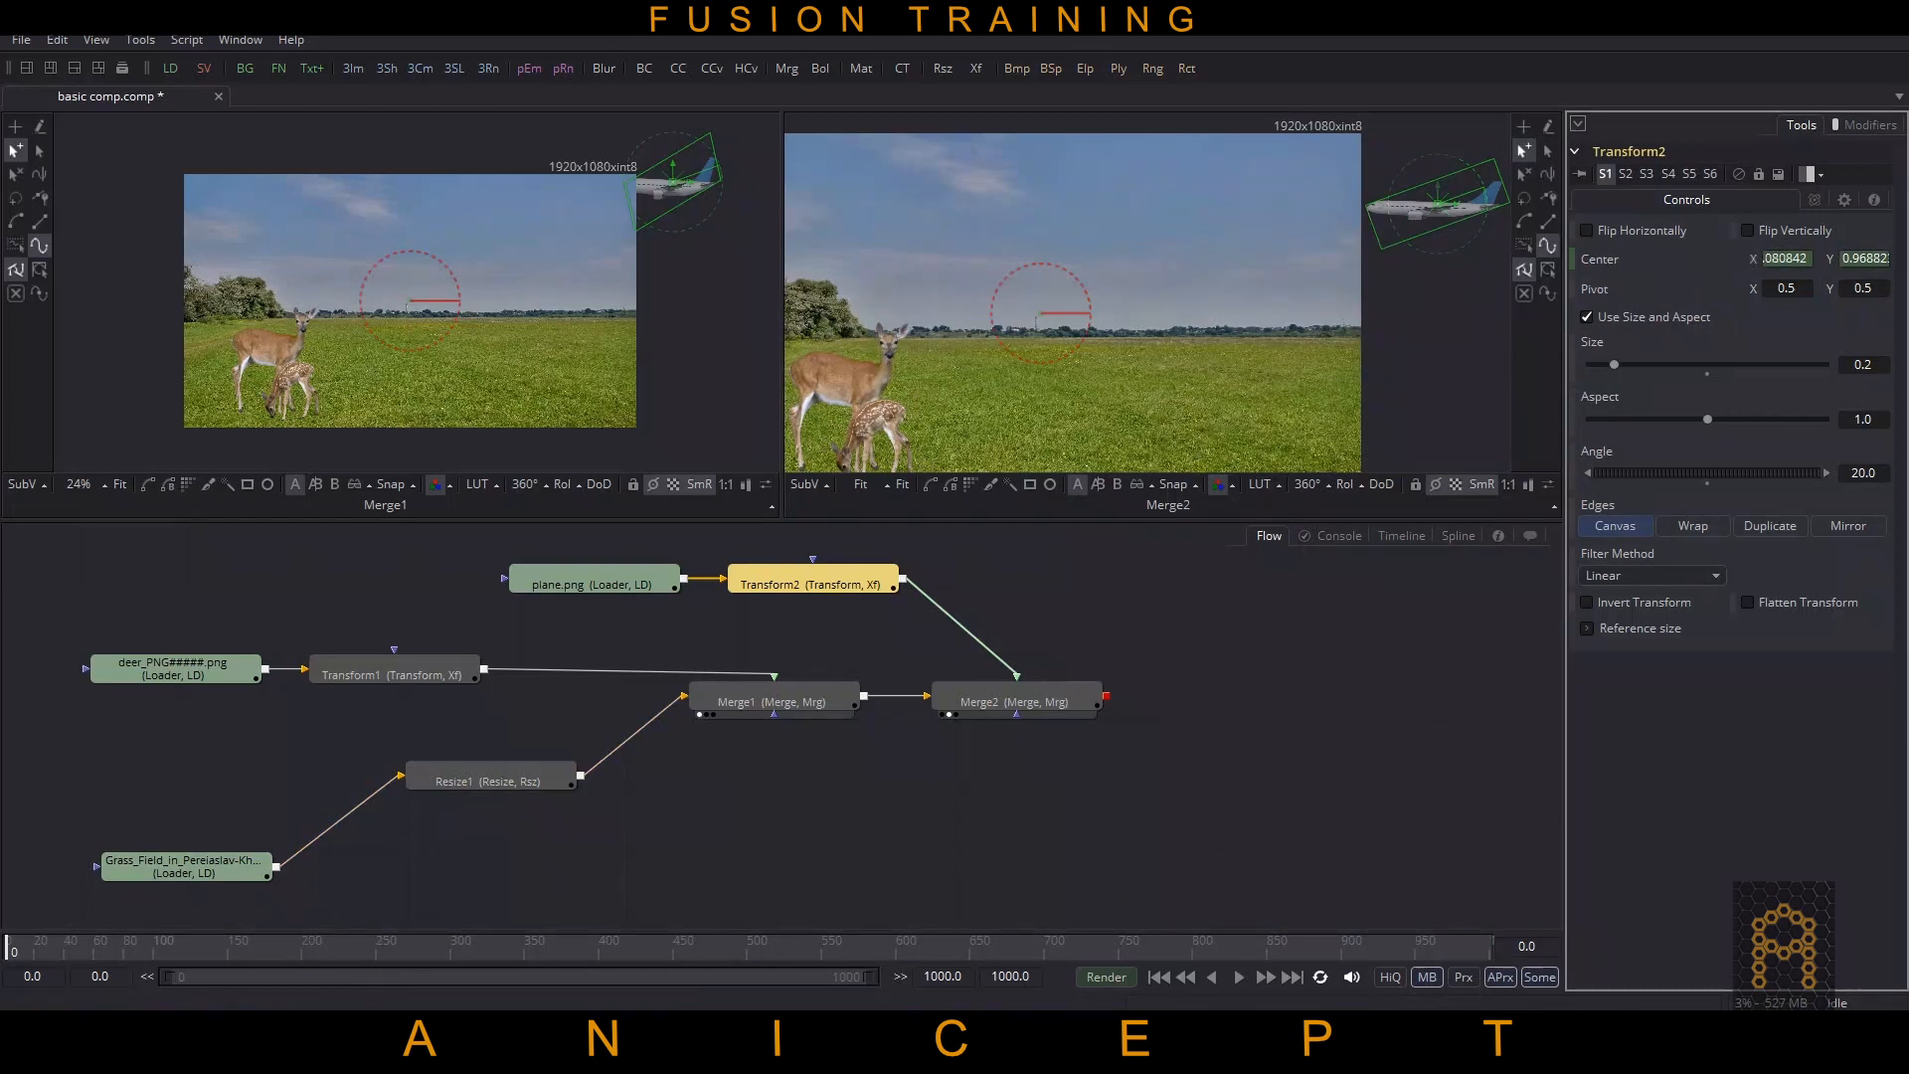
# Step: Keyframe the plane at the image's left edge at frame 200, keeping its height, and scrub back to check the motion
pyautogui.moveTo(55, 965); pyautogui.dragTo(305, 961)
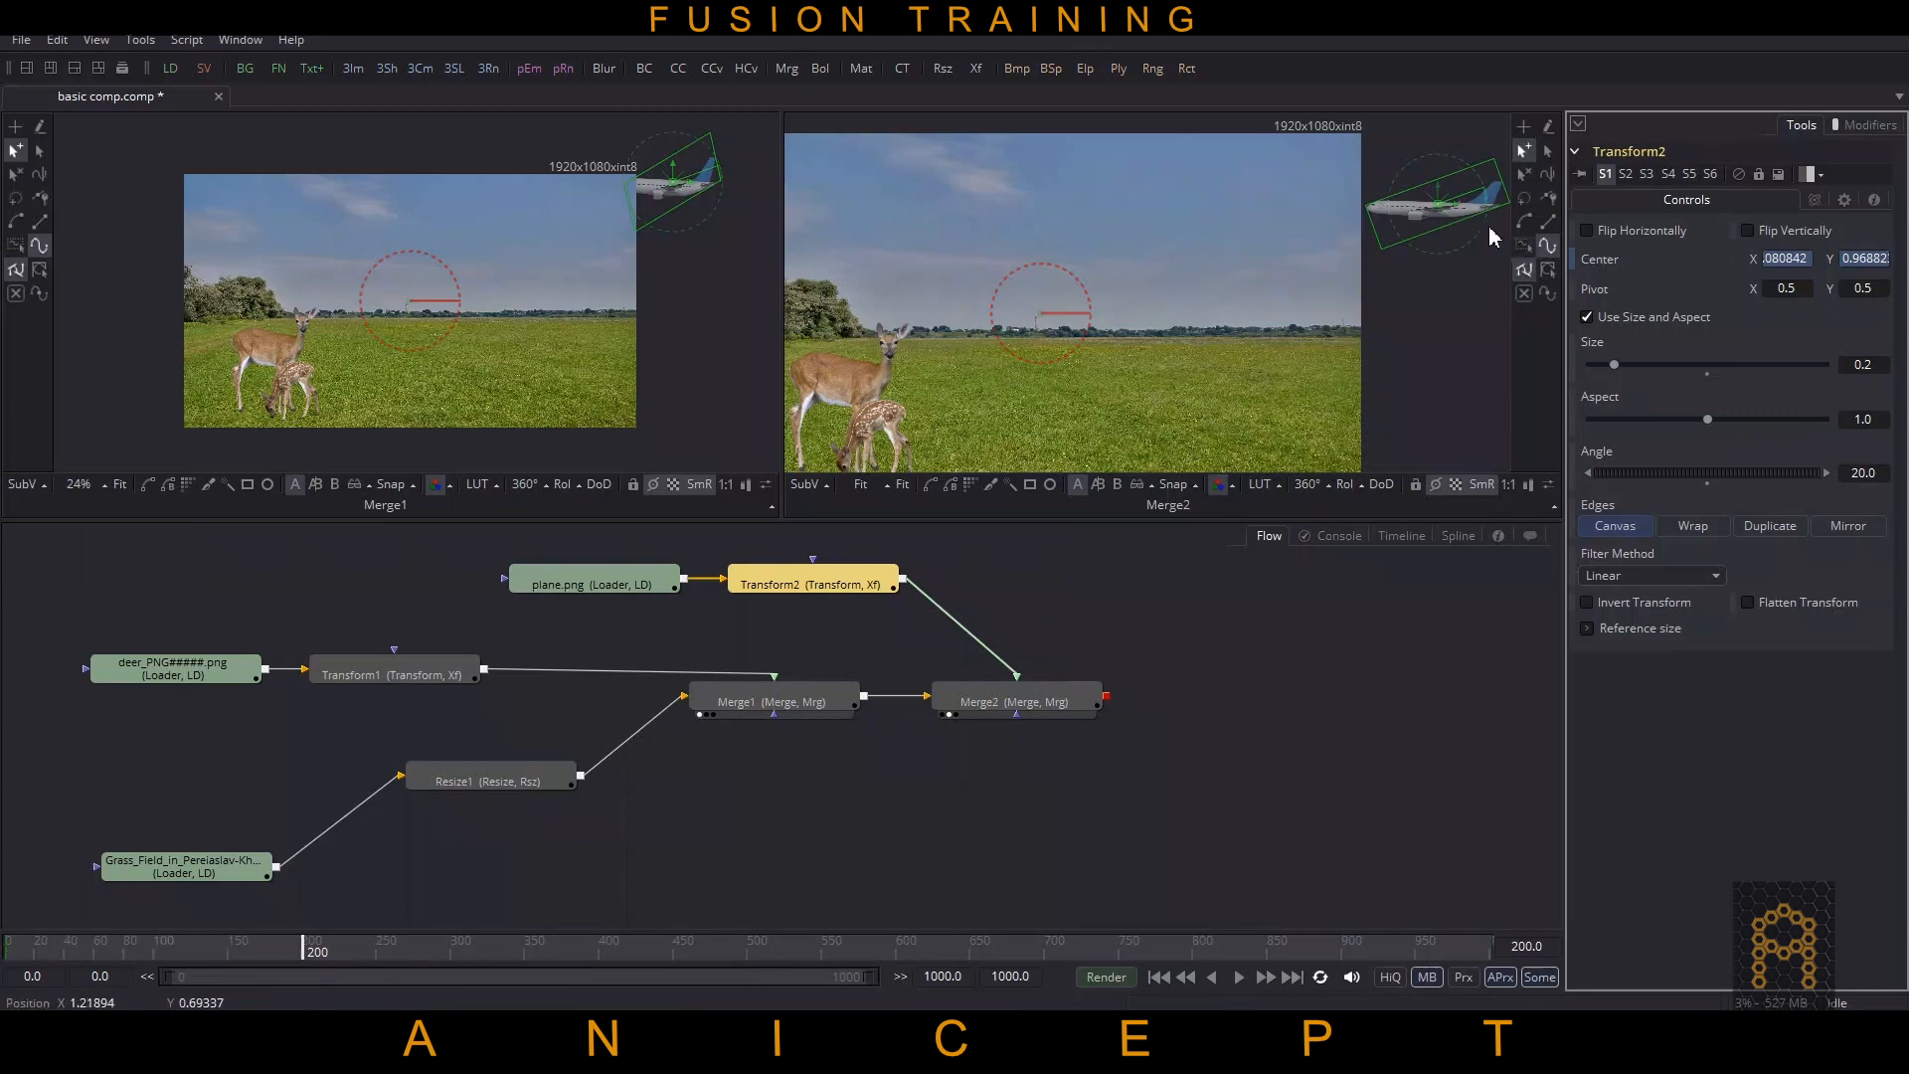
pyautogui.moveTo(1458, 212); pyautogui.dragTo(727, 216)
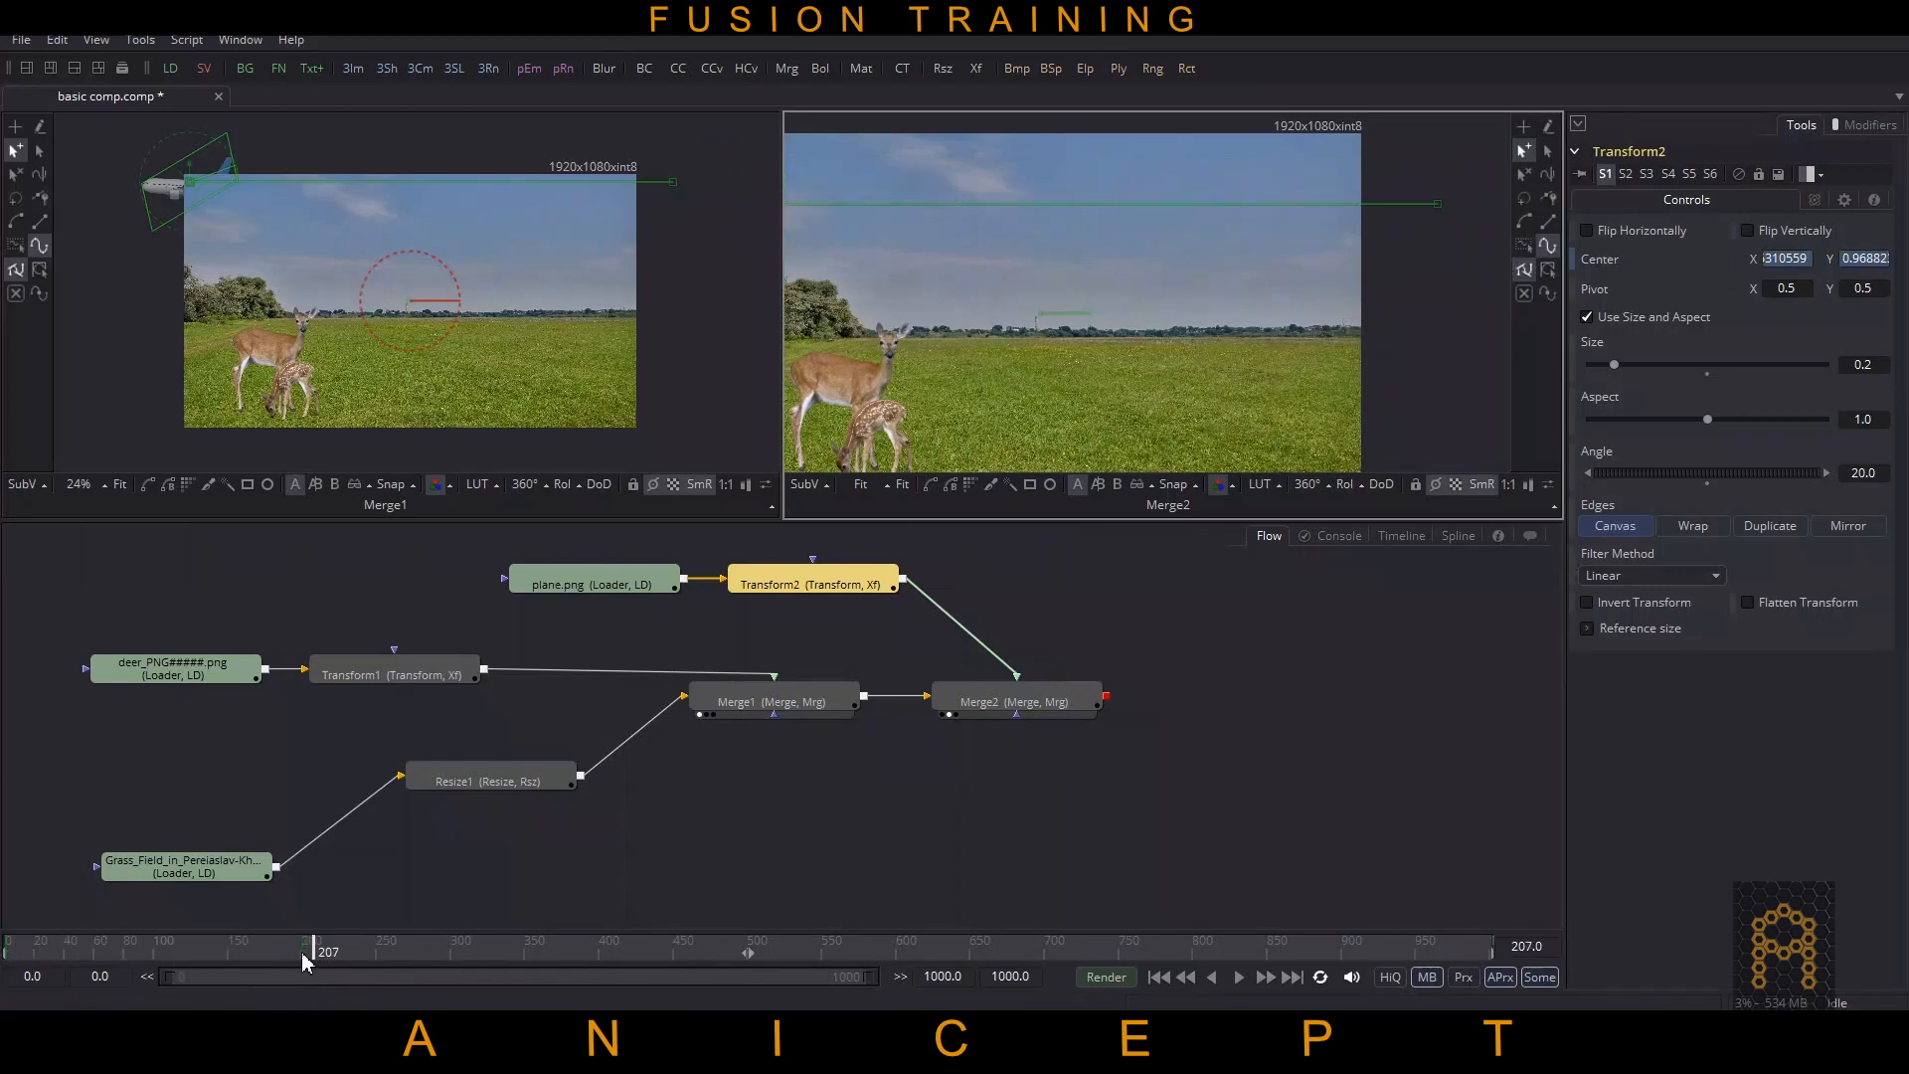
pyautogui.moveTo(301, 953); pyautogui.dragTo(129, 952)
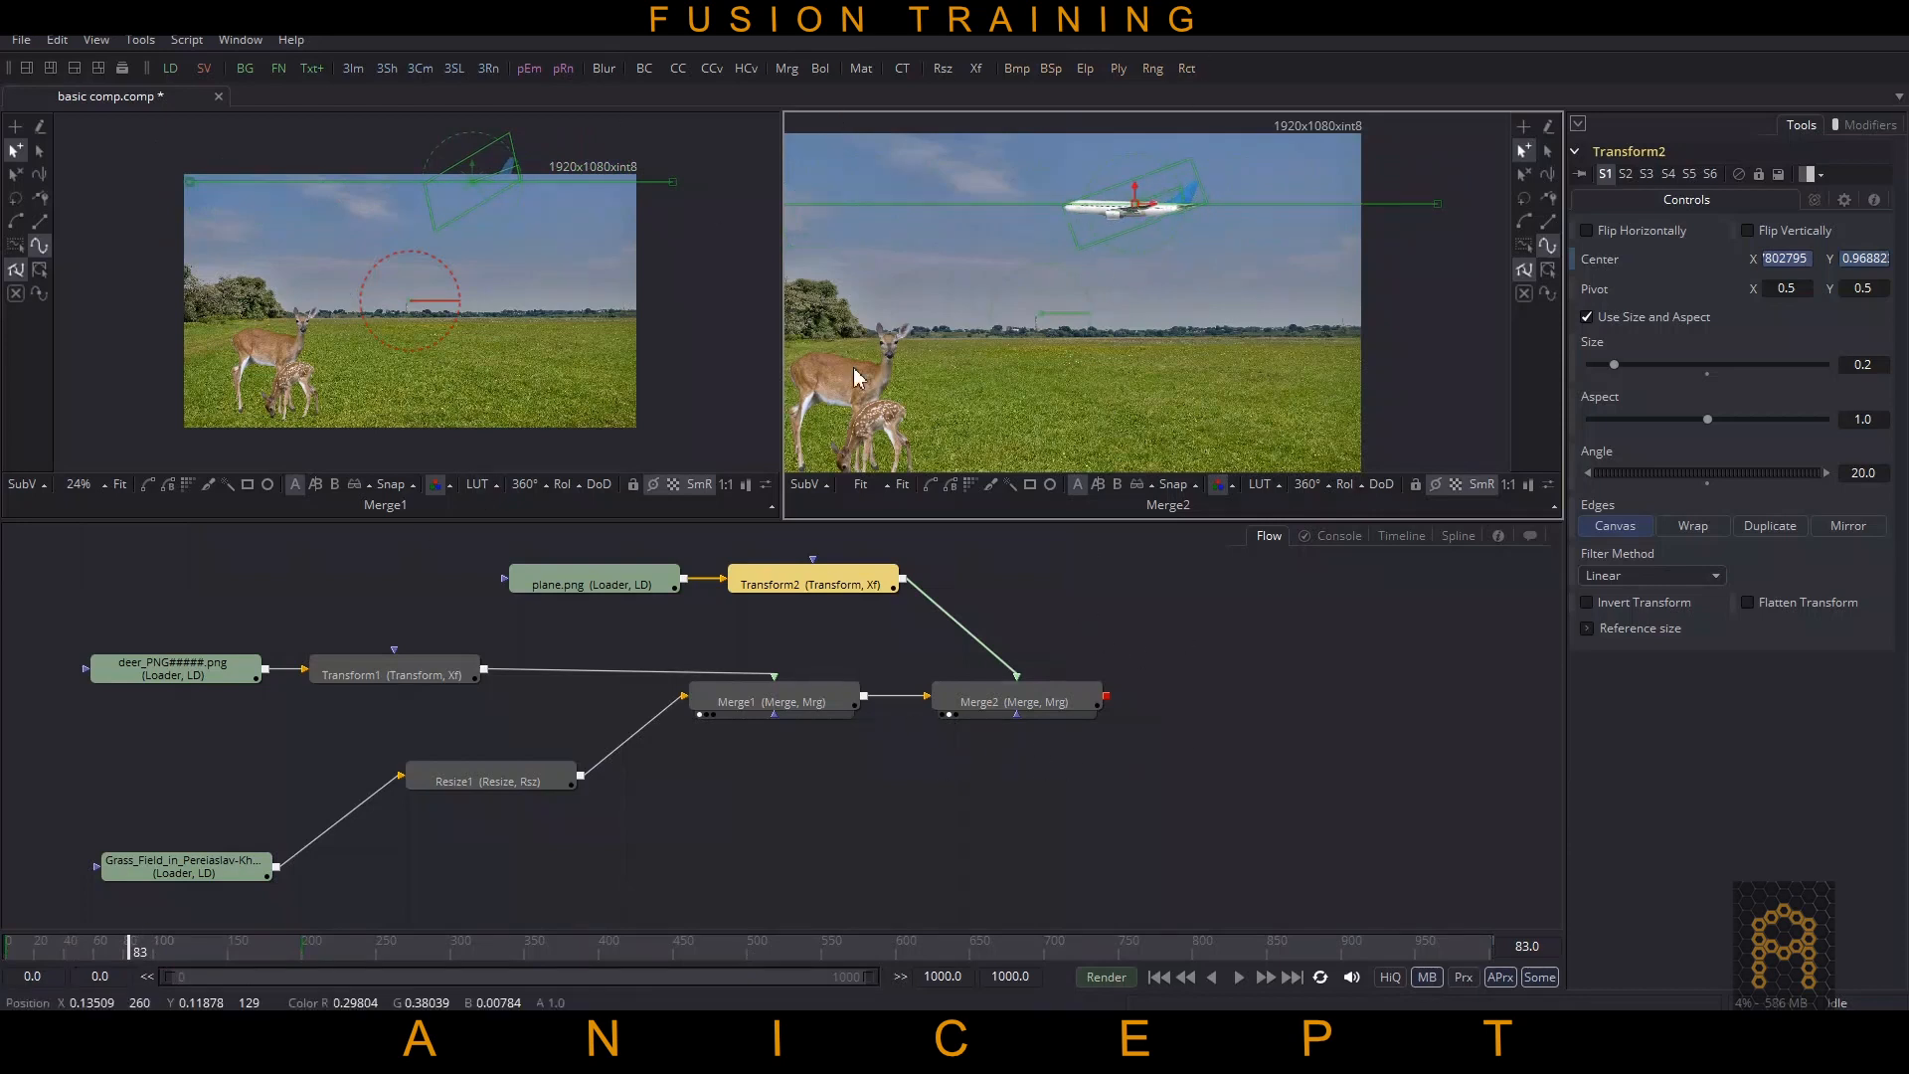
# Step: Clear Merge1 from the first viewer, leaving Merge2 displayed only in the second viewer
pyautogui.click(980, 702)
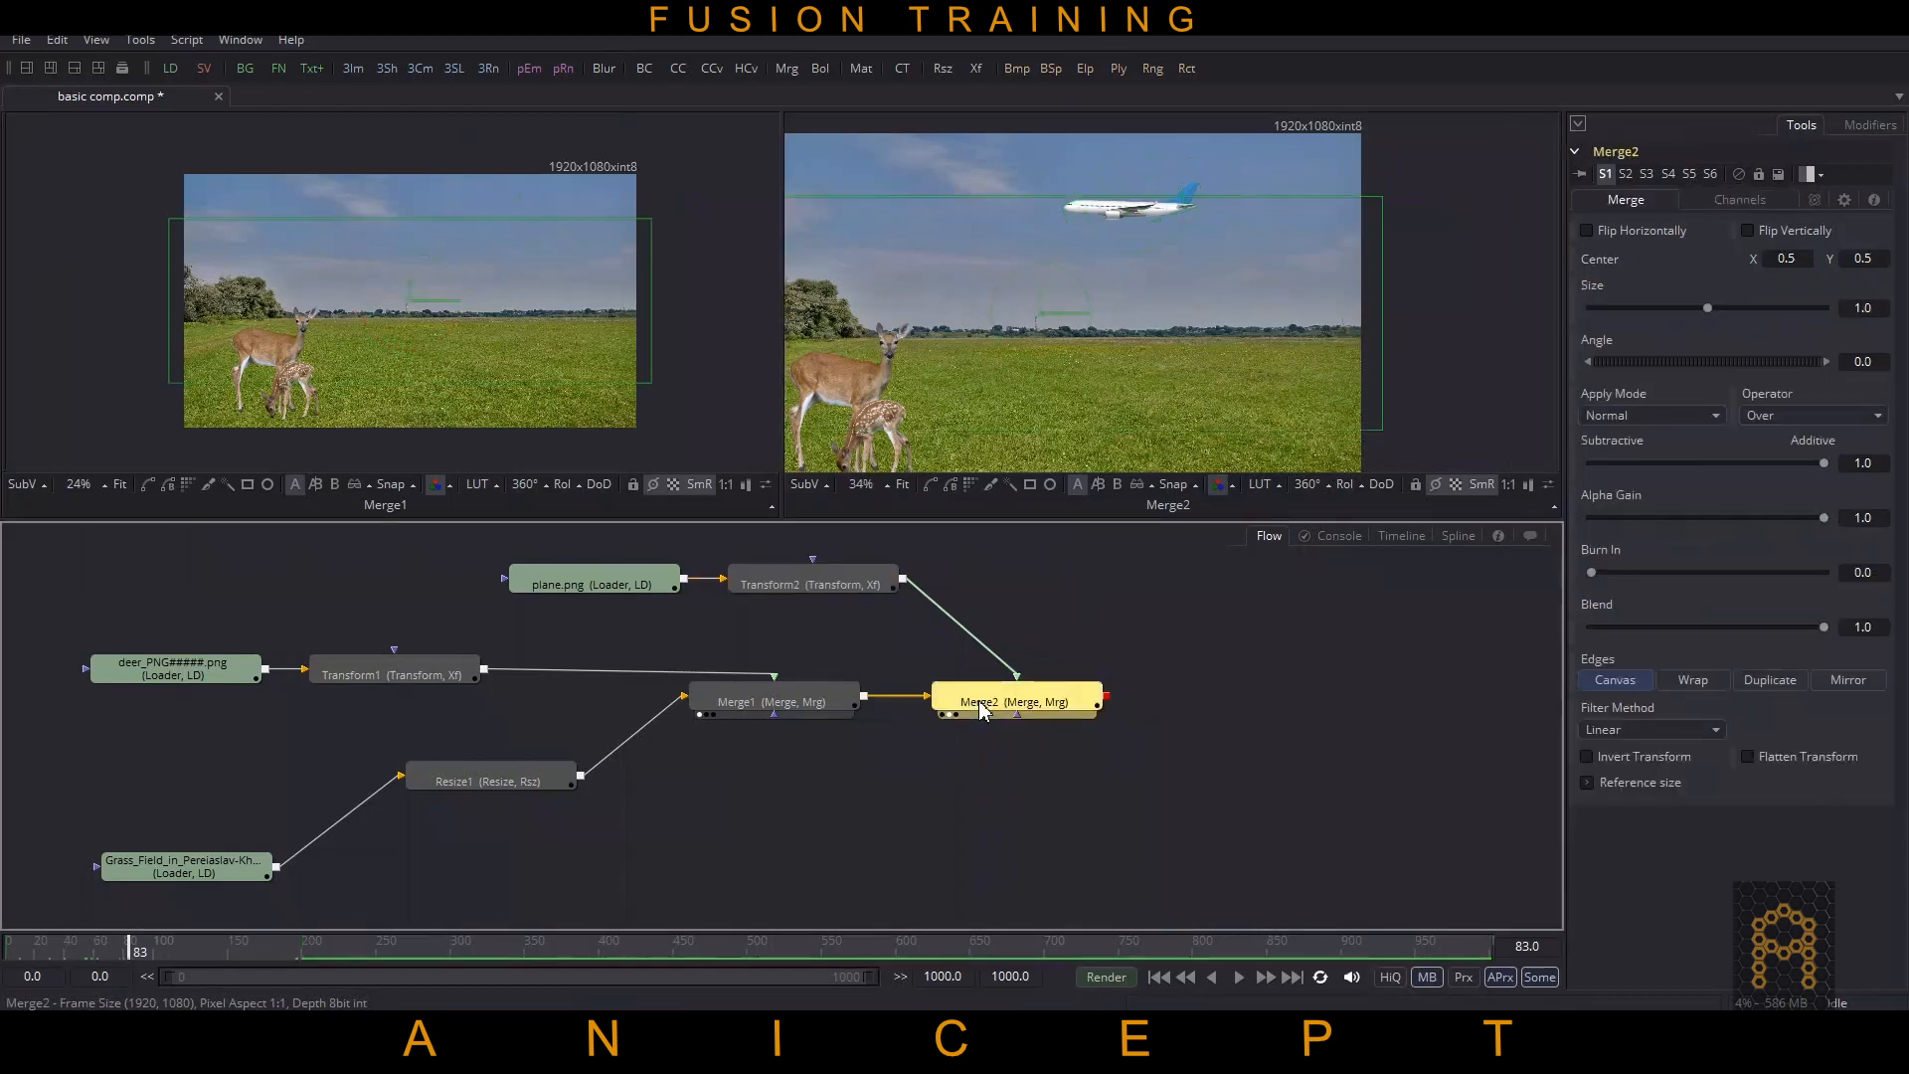
pyautogui.press('1')
pyautogui.press('1')
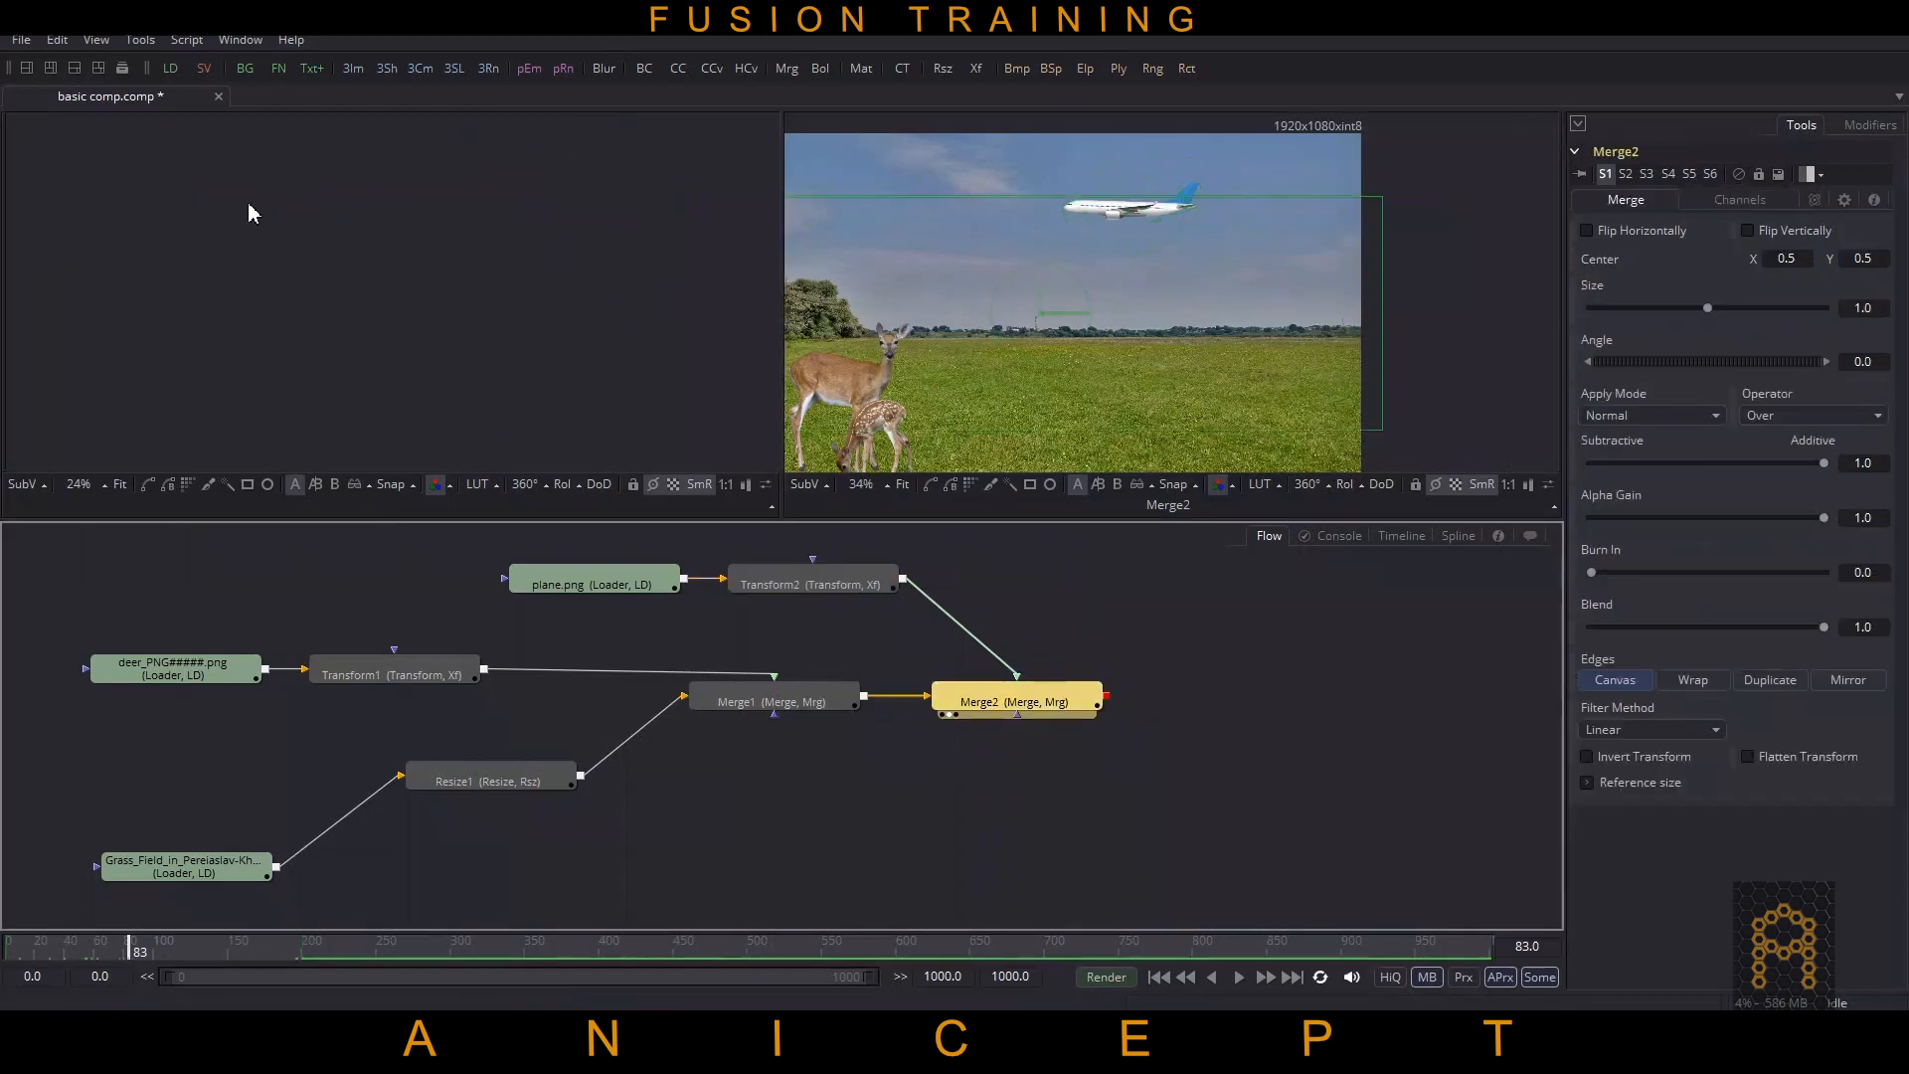
# Step: Fit the composite in the second viewer and scrub the timeline to examine the plane's flight across the sky
pyautogui.moveTo(32, 939); pyautogui.dragTo(103, 927)
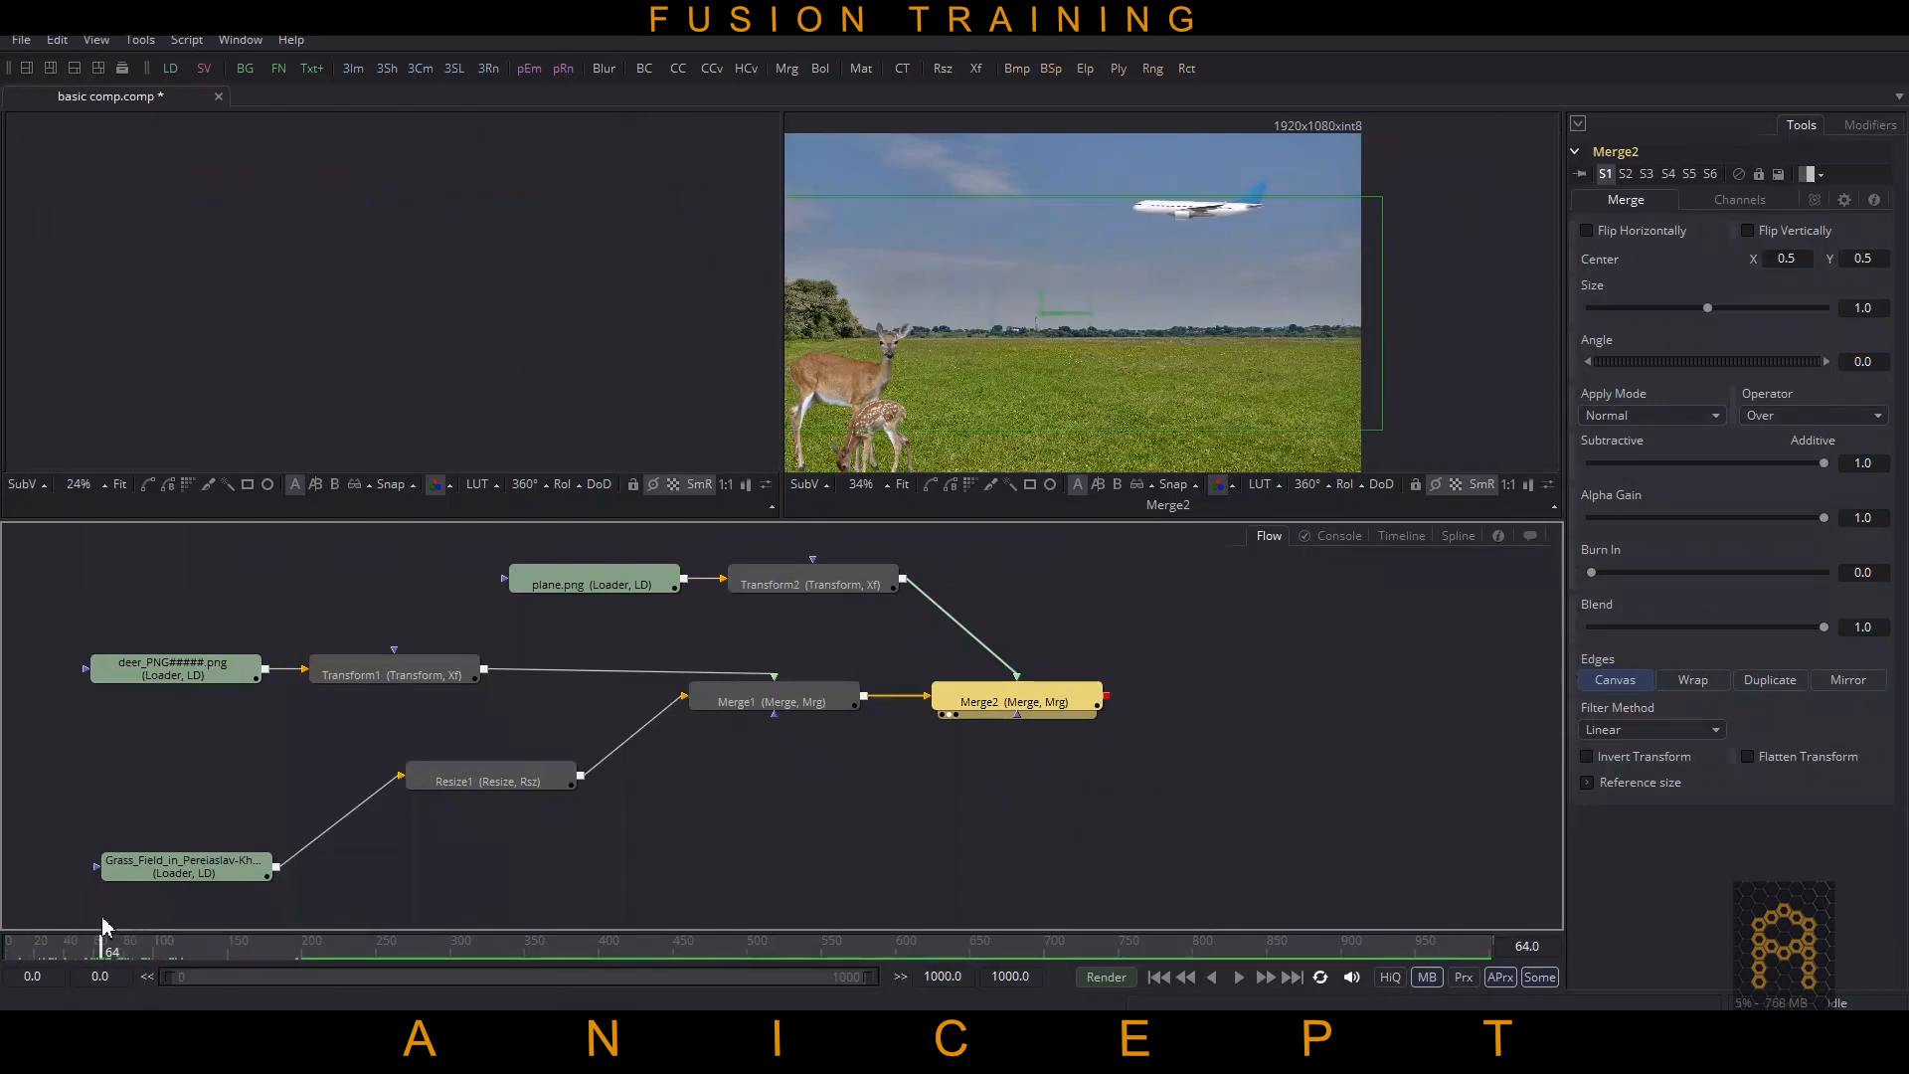
pyautogui.click(905, 485)
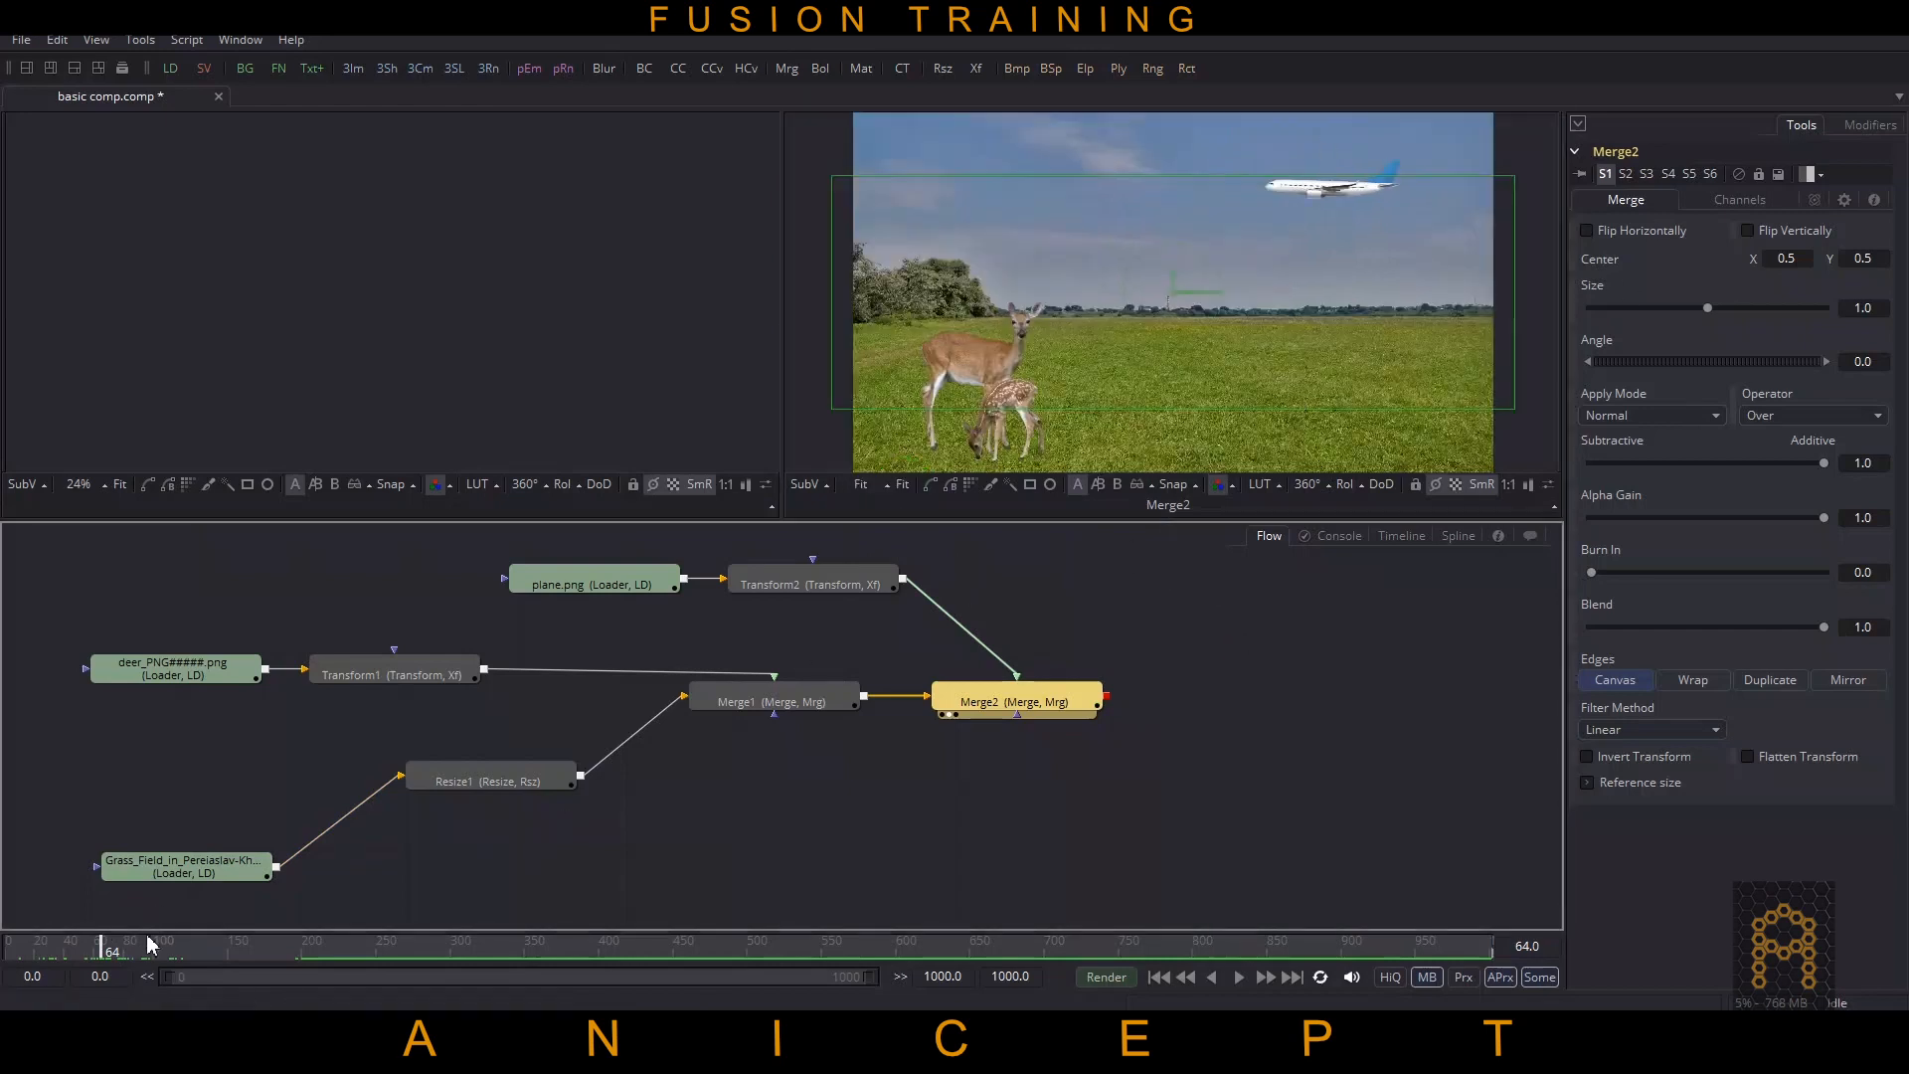
pyautogui.moveTo(145, 946)
pyautogui.mouseDown()
pyautogui.moveTo(214, 946)
pyautogui.moveTo(144, 948)
pyautogui.mouseUp()
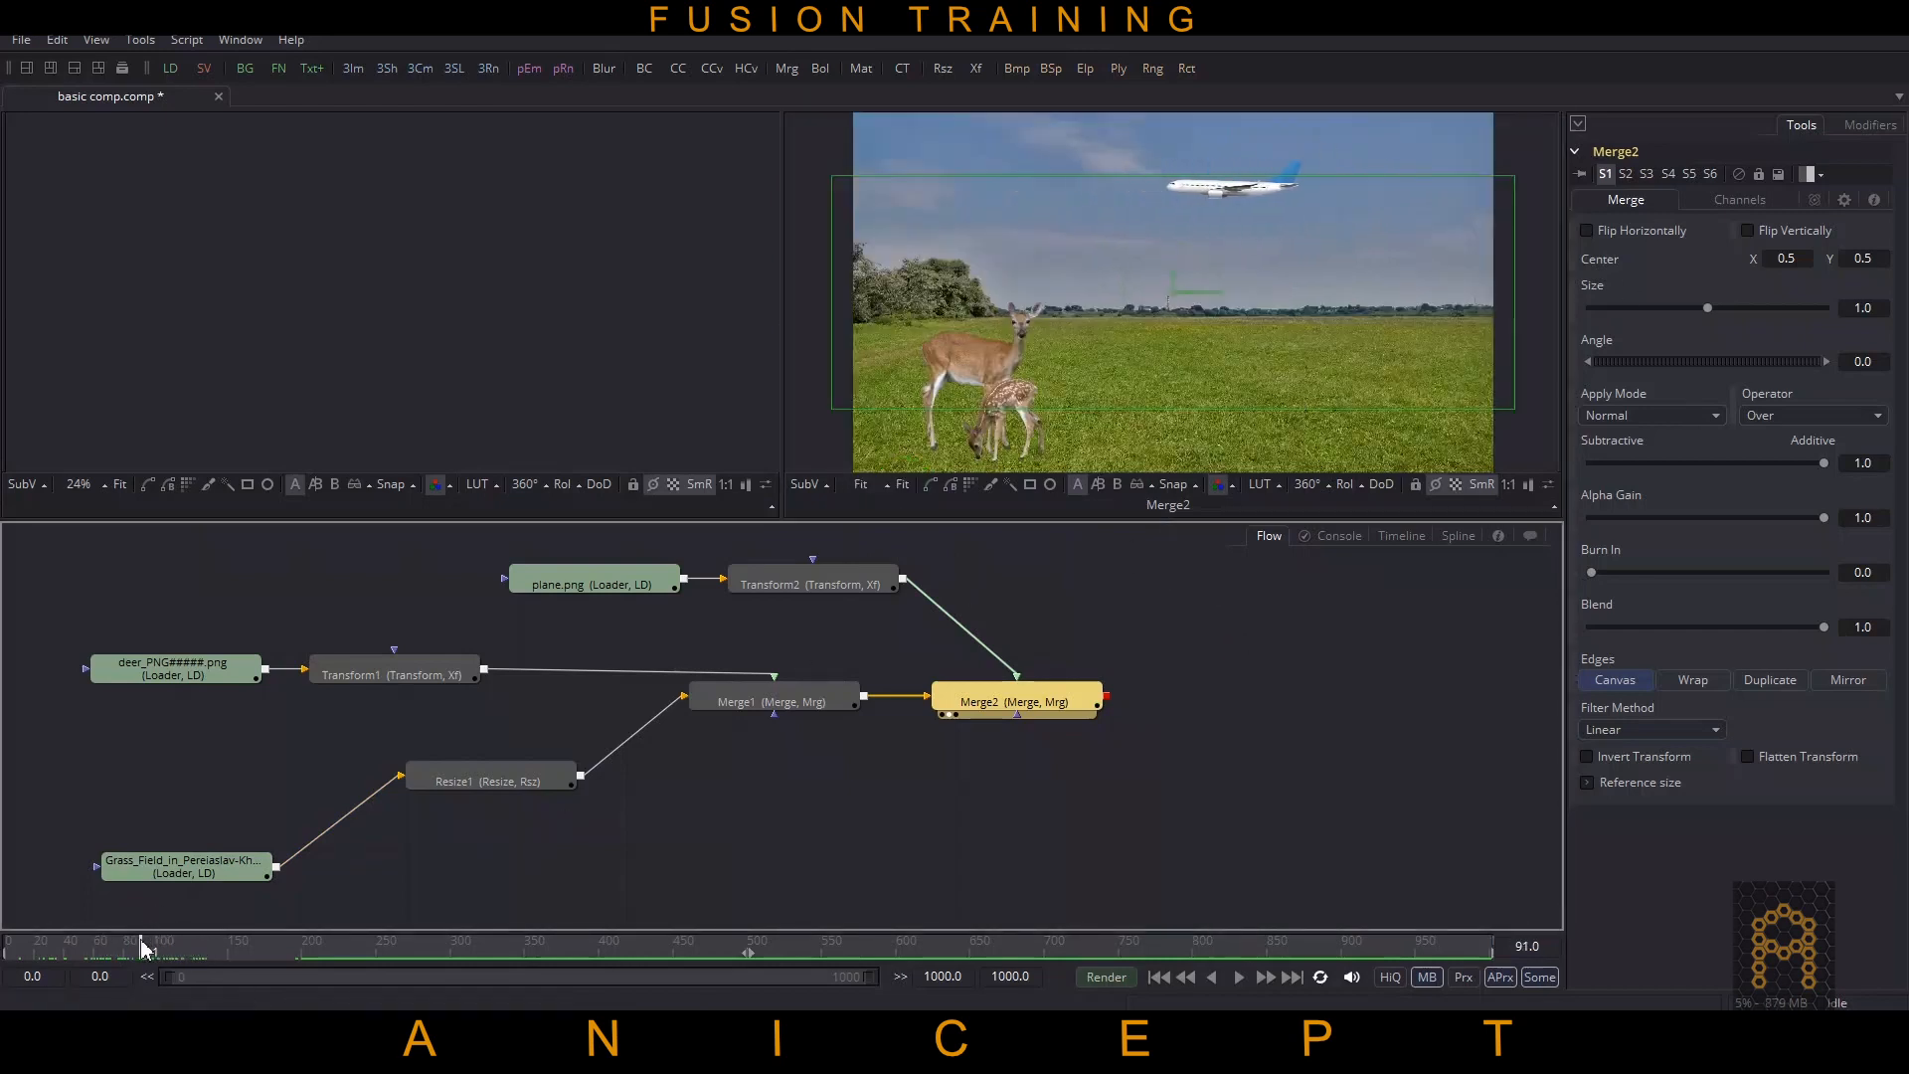
pyautogui.click(1460, 816)
pyautogui.click(249, 867)
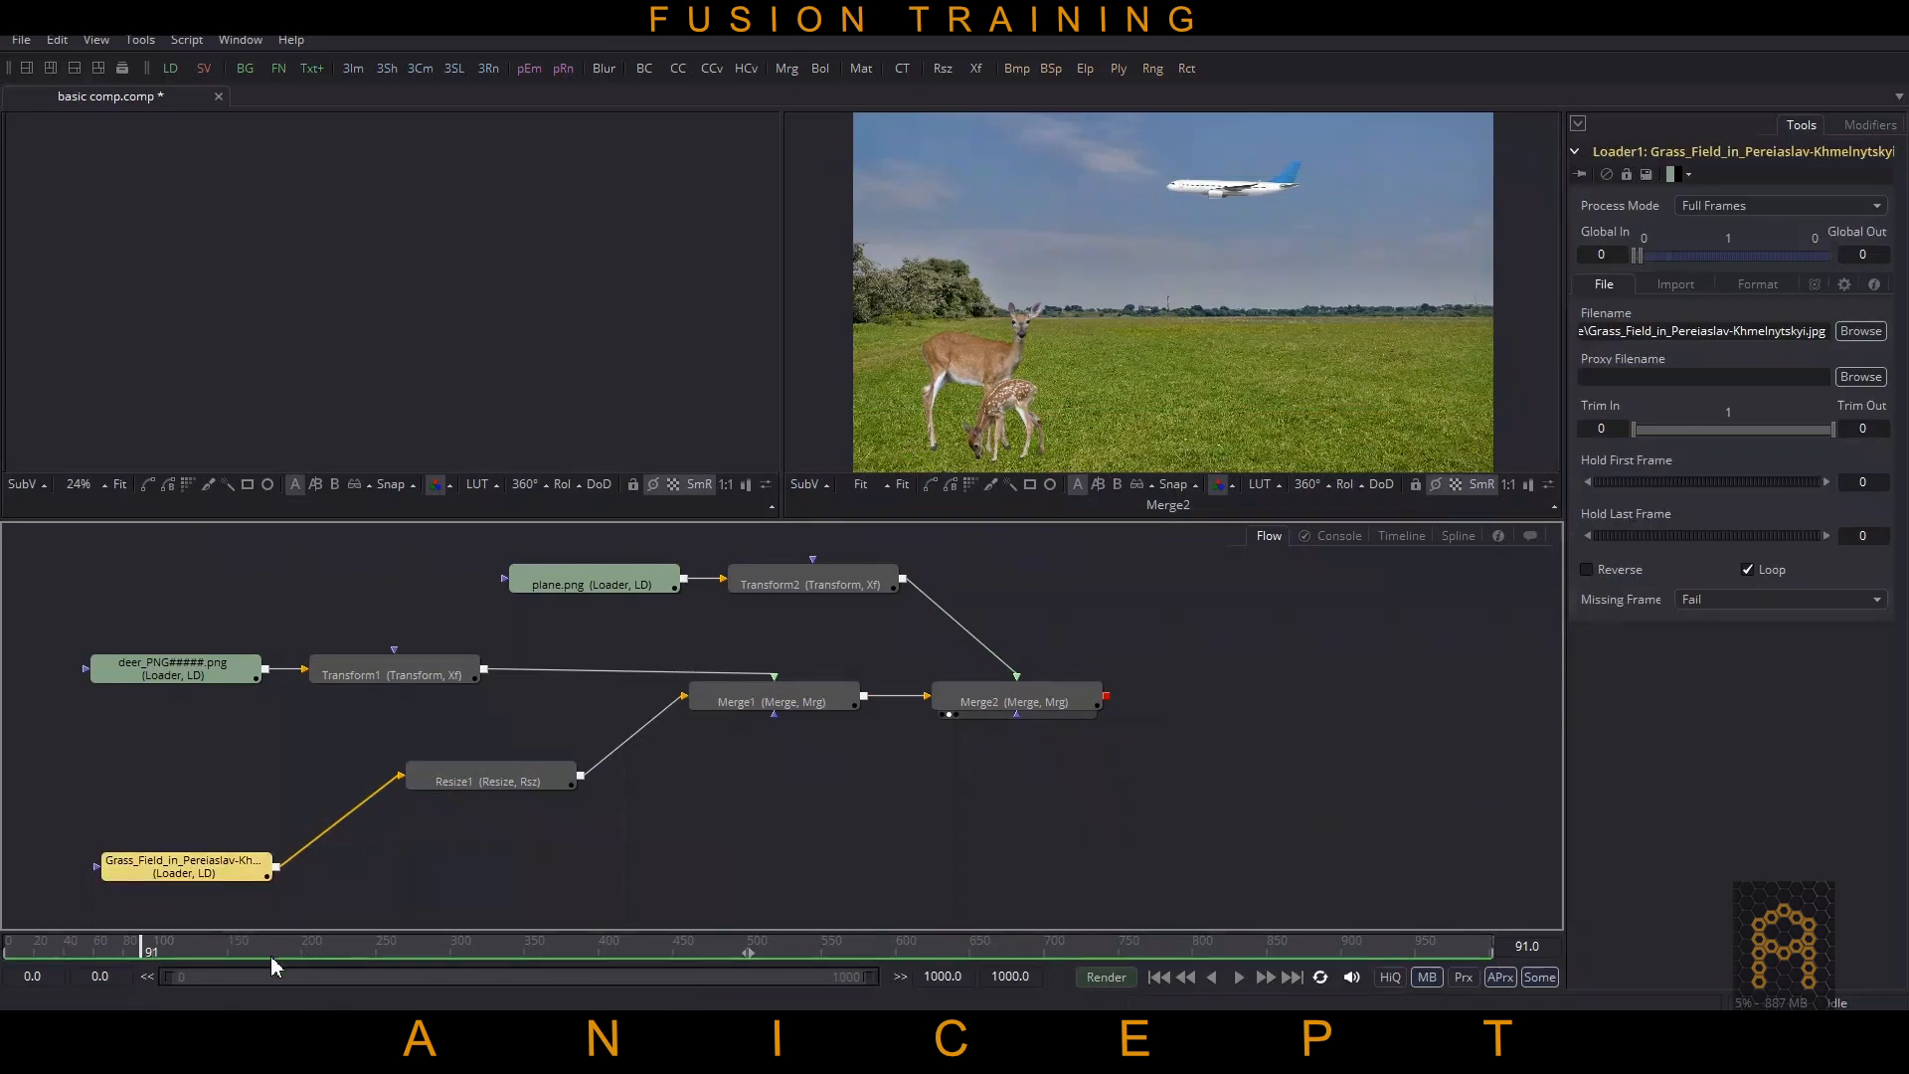
pyautogui.moveTo(276, 965); pyautogui.dragTo(220, 965)
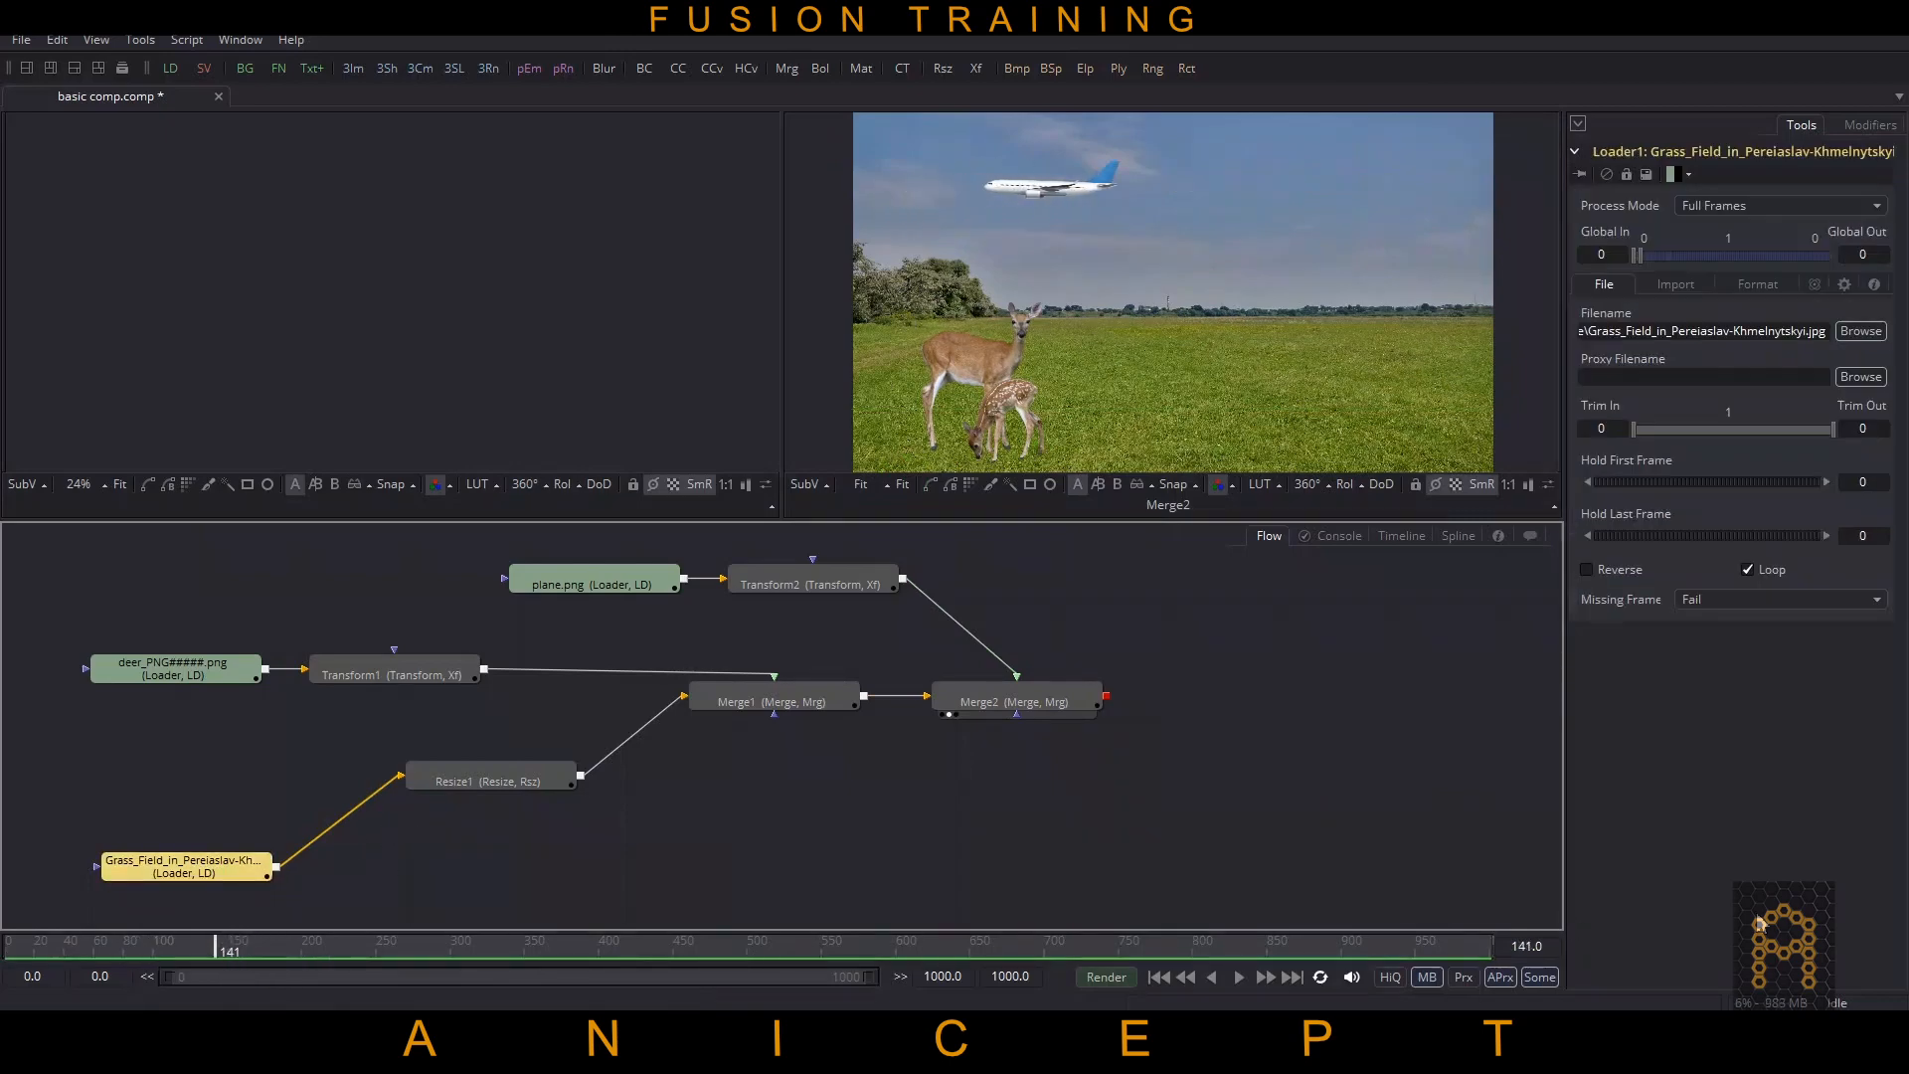